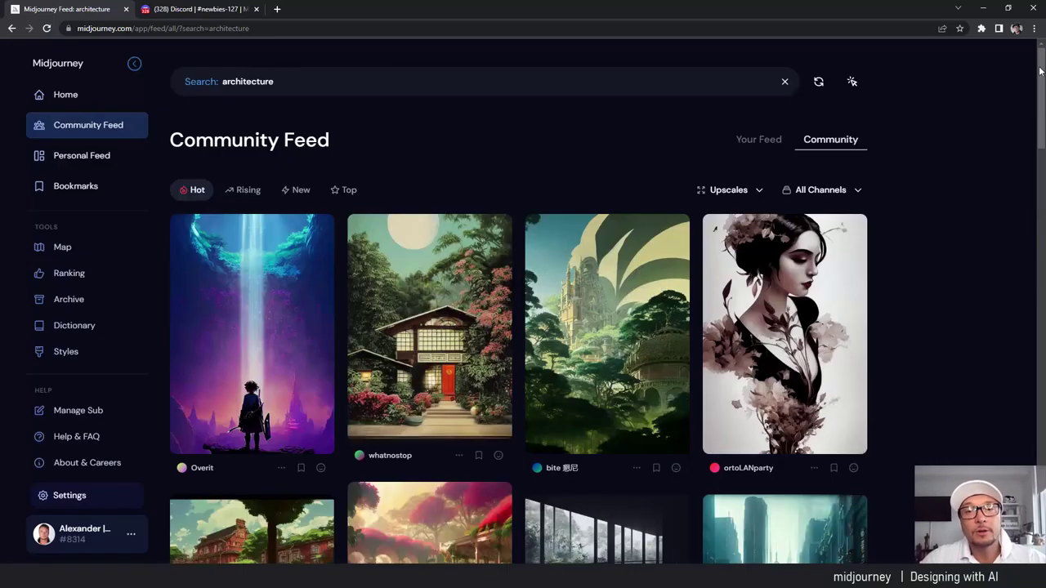
Step: From midjourney.com, join the beta and accept the Midjourney Discord server invite
{"action": "left_click_drag", "start_coordinate": [1039, 72], "coordinate": [1044, 340]}
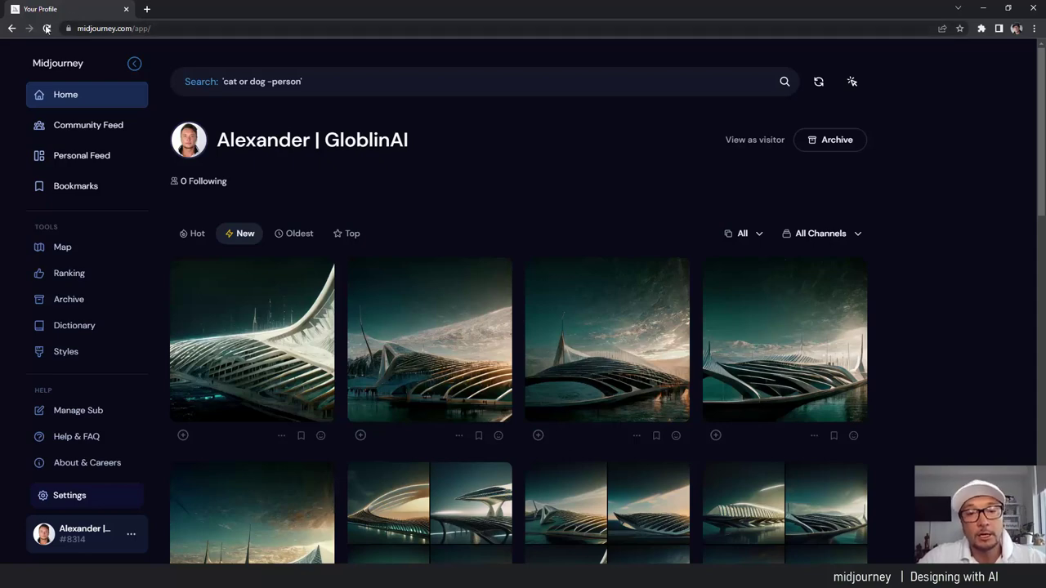
{"action": "left_click", "coordinate": [11, 29]}
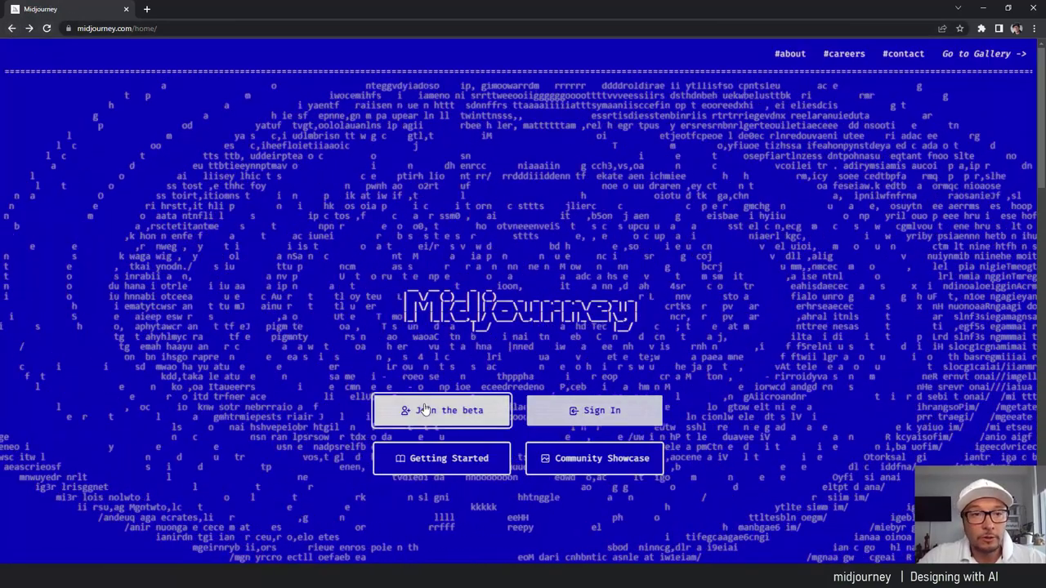
{"action": "left_click", "coordinate": [416, 408]}
{"action": "left_click", "coordinate": [523, 368]}
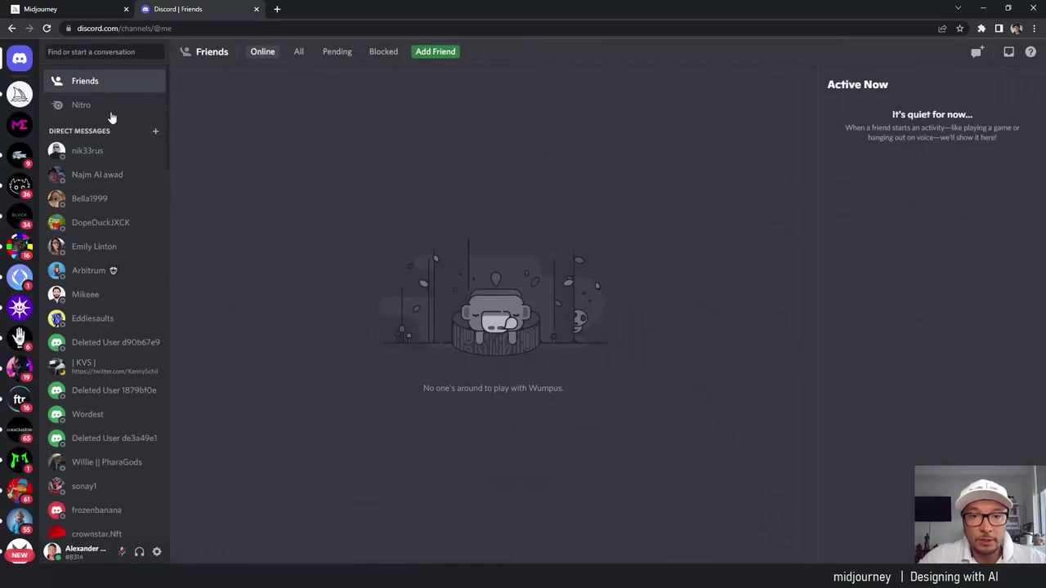
Step: Open the Midjourney server Home and scroll through showcased images like moss scenes and cats
{"action": "left_click", "coordinate": [20, 94]}
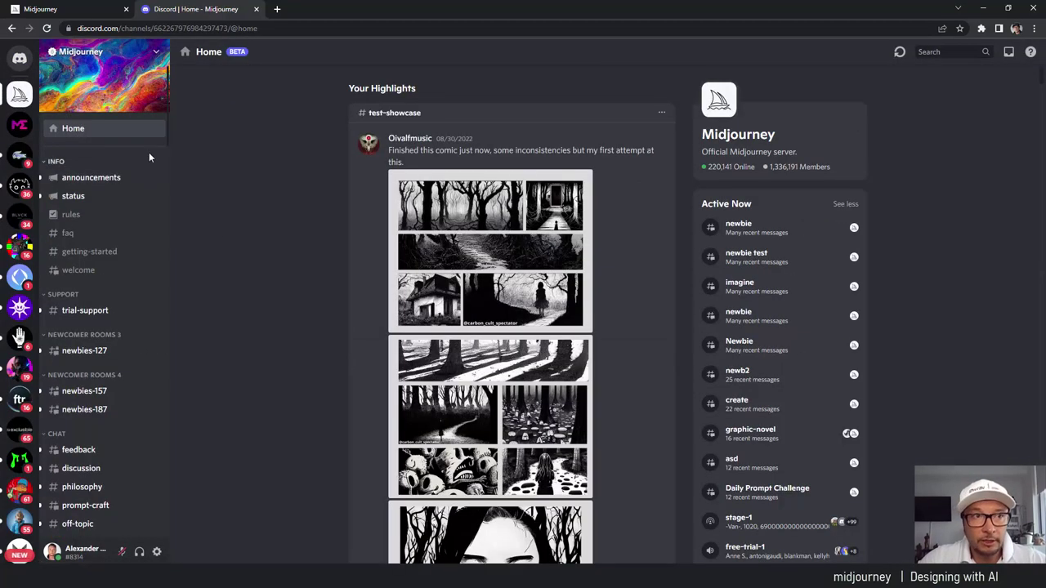
{"action": "scroll", "coordinate": [434, 200], "scroll_direction": "down", "scroll_amount": 5}
{"action": "scroll", "coordinate": [449, 262], "scroll_direction": "down", "scroll_amount": 5}
{"action": "scroll", "coordinate": [466, 311], "scroll_direction": "down", "scroll_amount": 5}
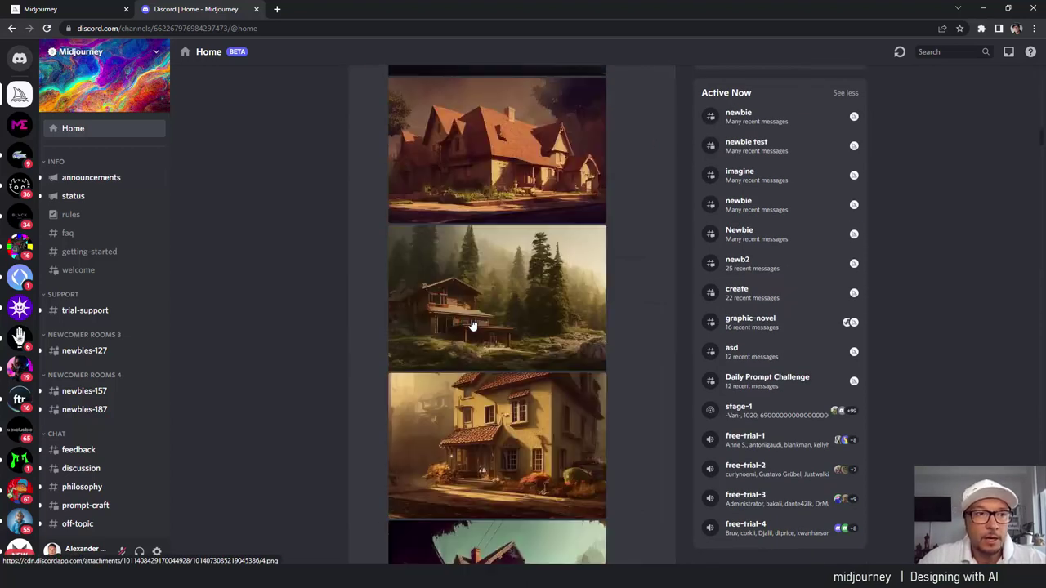
{"action": "scroll", "coordinate": [472, 324], "scroll_direction": "down", "scroll_amount": 5}
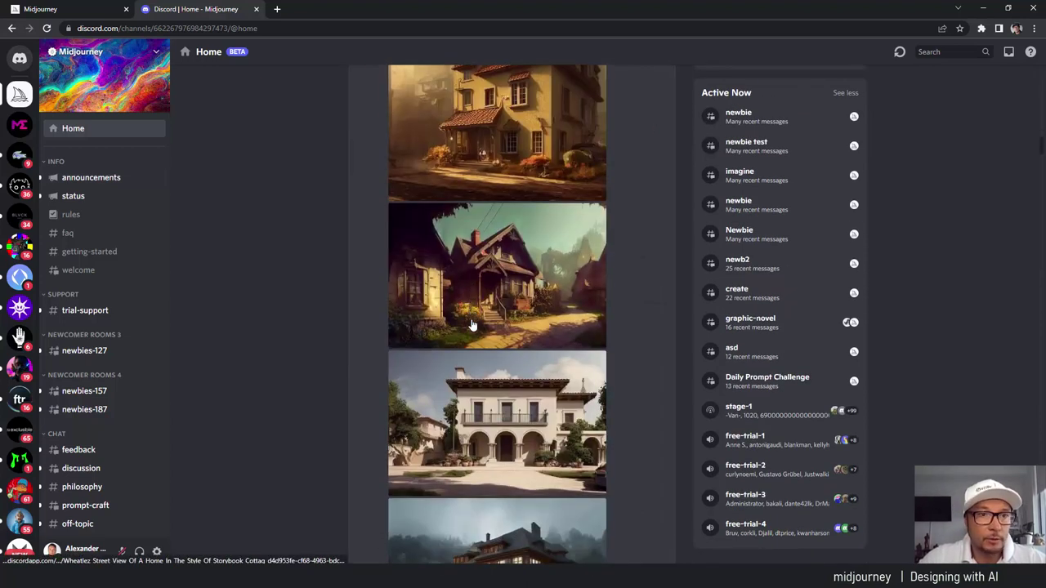
{"action": "scroll", "coordinate": [471, 324], "scroll_direction": "down", "scroll_amount": 1}
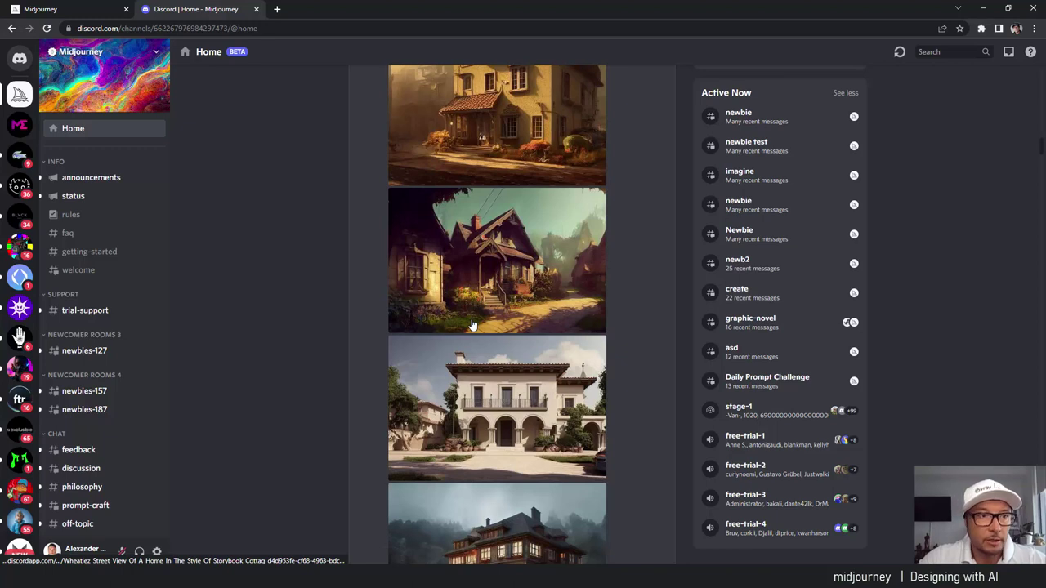
{"action": "scroll", "coordinate": [471, 324], "scroll_direction": "down", "scroll_amount": 1}
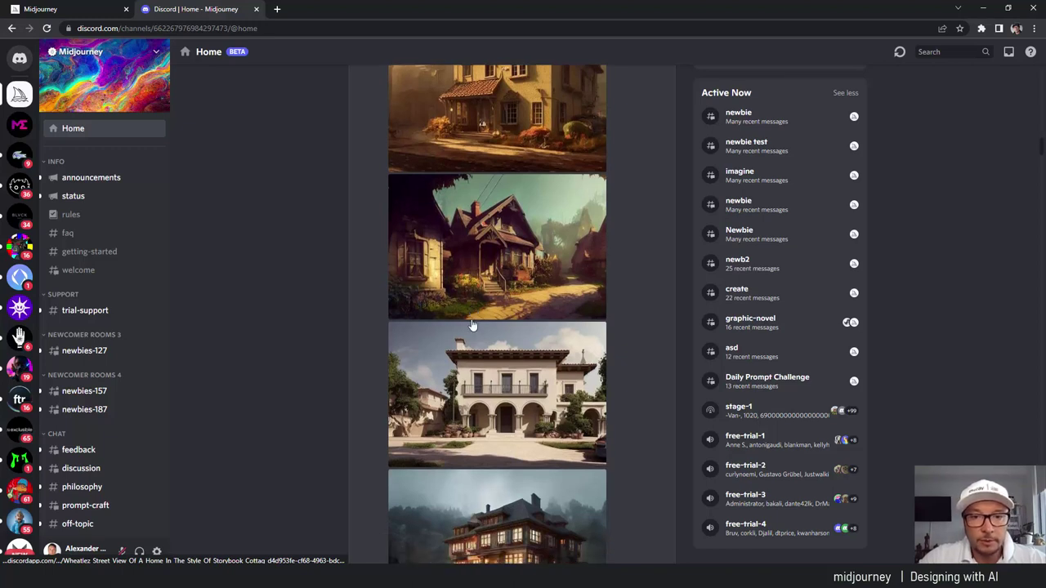
{"action": "scroll", "coordinate": [472, 324], "scroll_direction": "down", "scroll_amount": 3}
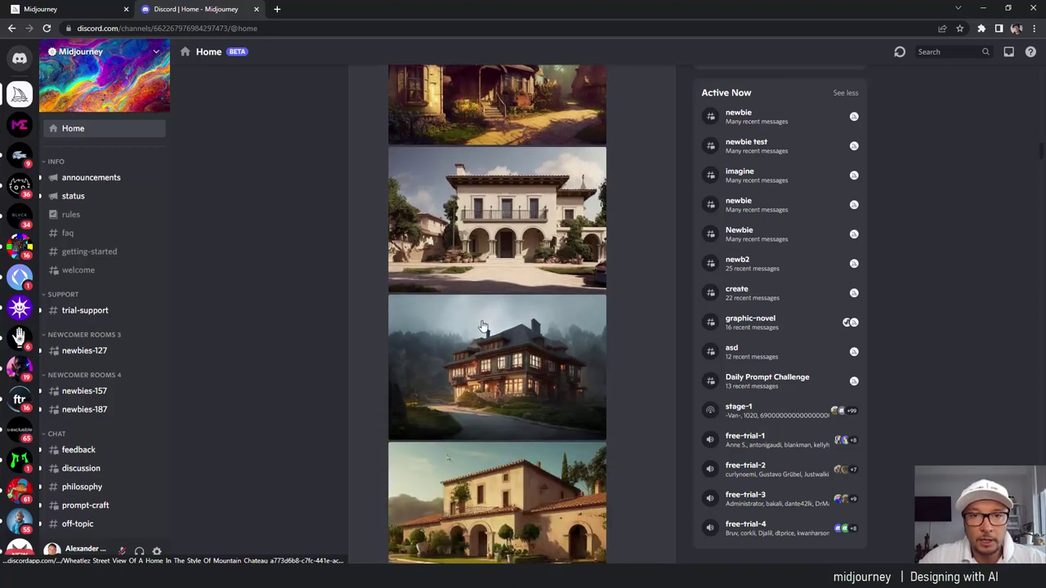
{"action": "scroll", "coordinate": [490, 323], "scroll_direction": "down", "scroll_amount": 2}
{"action": "scroll", "coordinate": [528, 316], "scroll_direction": "down", "scroll_amount": 5}
{"action": "scroll", "coordinate": [529, 316], "scroll_direction": "down", "scroll_amount": 1}
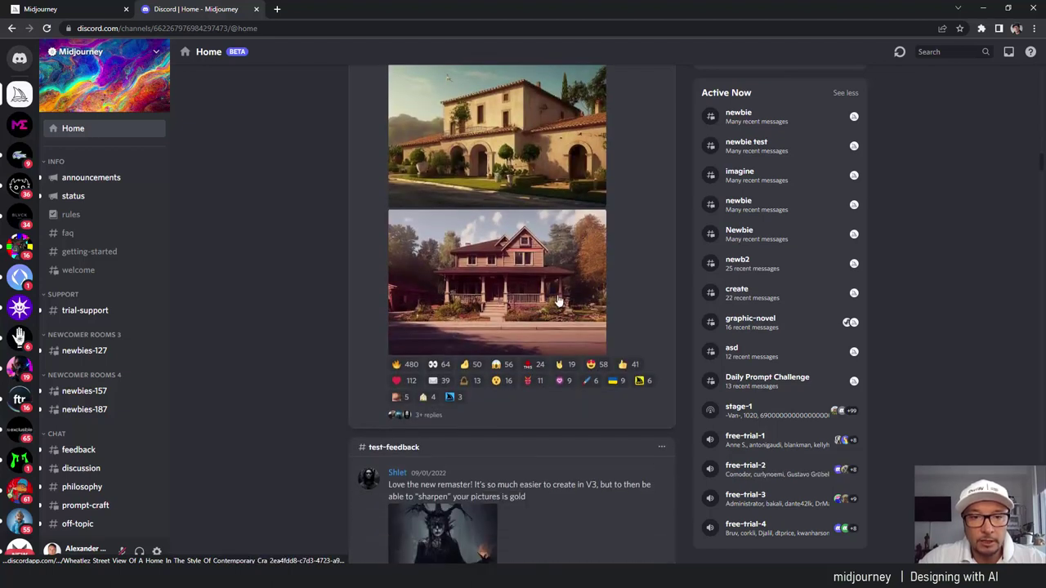
{"action": "scroll", "coordinate": [553, 299], "scroll_direction": "down", "scroll_amount": 5}
{"action": "scroll", "coordinate": [490, 245], "scroll_direction": "down", "scroll_amount": 5}
{"action": "scroll", "coordinate": [514, 373], "scroll_direction": "down", "scroll_amount": 1}
{"action": "scroll", "coordinate": [514, 373], "scroll_direction": "down", "scroll_amount": 5}
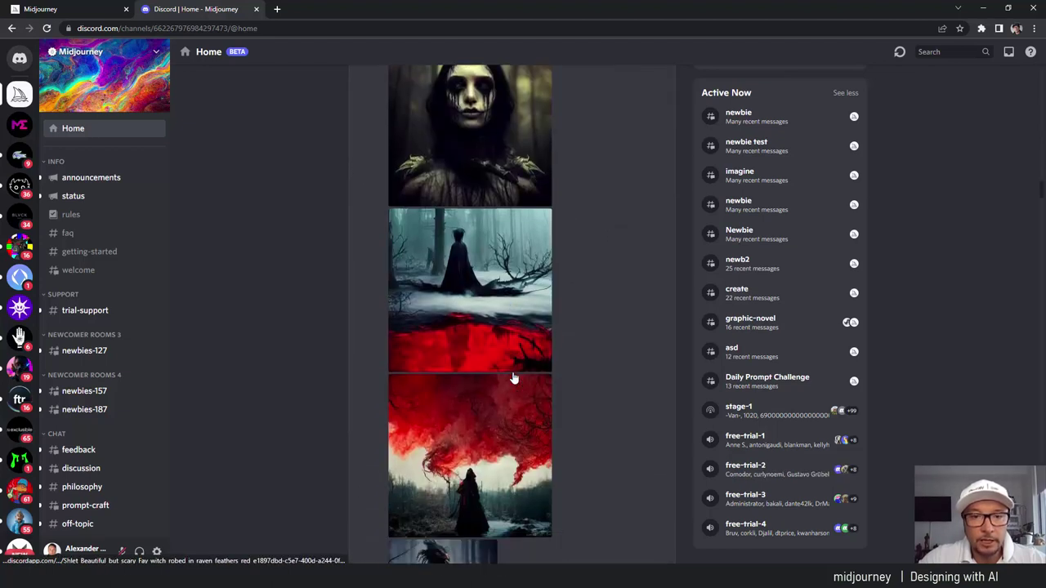
{"action": "scroll", "coordinate": [515, 373], "scroll_direction": "down", "scroll_amount": 5}
{"action": "scroll", "coordinate": [513, 378], "scroll_direction": "down", "scroll_amount": 5}
{"action": "scroll", "coordinate": [513, 377], "scroll_direction": "down", "scroll_amount": 3}
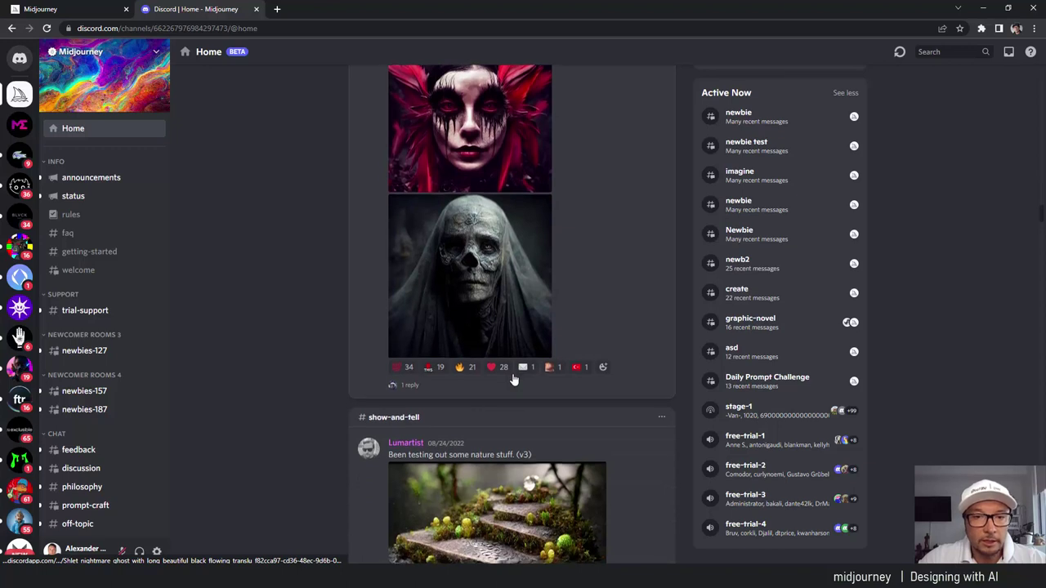
{"action": "scroll", "coordinate": [511, 376], "scroll_direction": "down", "scroll_amount": 4}
{"action": "scroll", "coordinate": [502, 380], "scroll_direction": "down", "scroll_amount": 5}
{"action": "scroll", "coordinate": [502, 380], "scroll_direction": "down", "scroll_amount": 1}
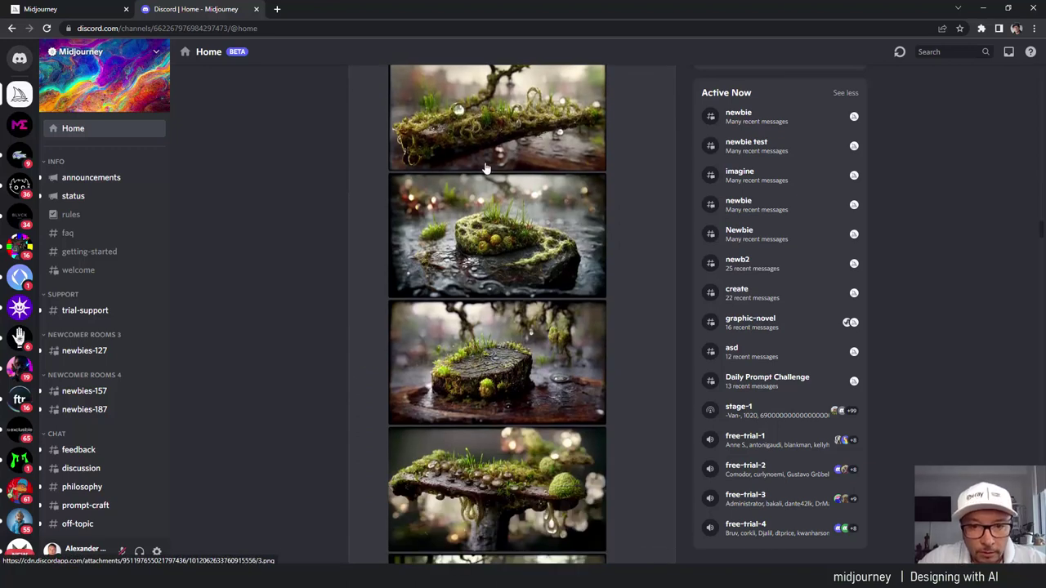
{"action": "scroll", "coordinate": [510, 347], "scroll_direction": "down", "scroll_amount": 3}
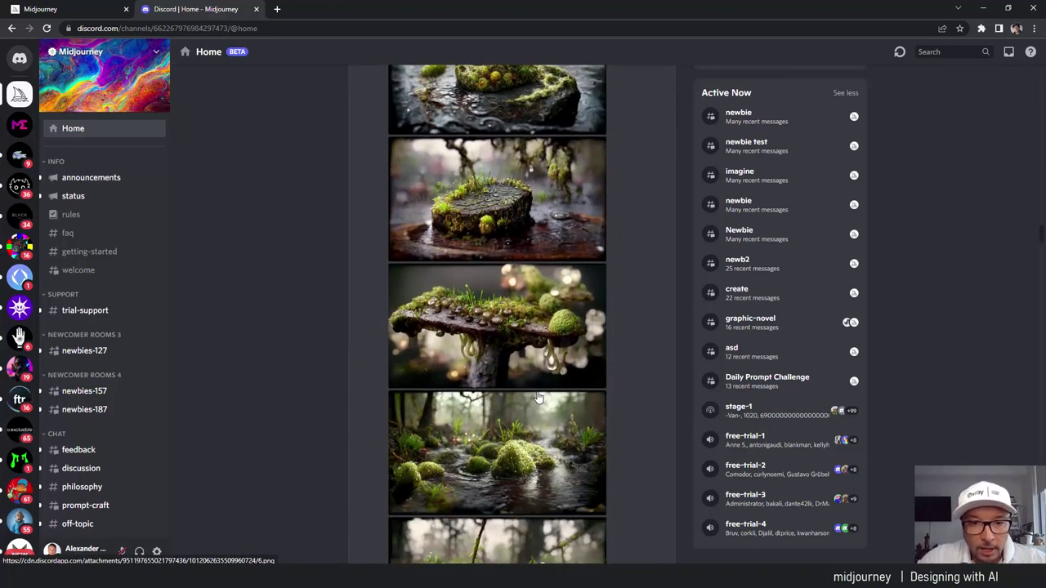
{"action": "scroll", "coordinate": [538, 398], "scroll_direction": "down", "scroll_amount": 3}
{"action": "scroll", "coordinate": [461, 343], "scroll_direction": "down", "scroll_amount": 4}
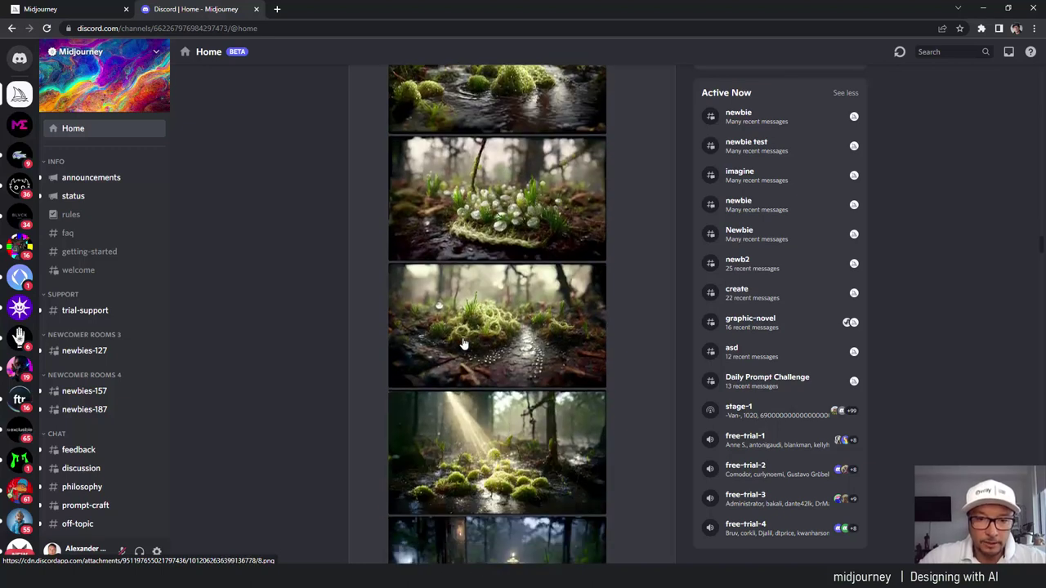
{"action": "scroll", "coordinate": [500, 459], "scroll_direction": "down", "scroll_amount": 4}
{"action": "scroll", "coordinate": [515, 469], "scroll_direction": "down", "scroll_amount": 5}
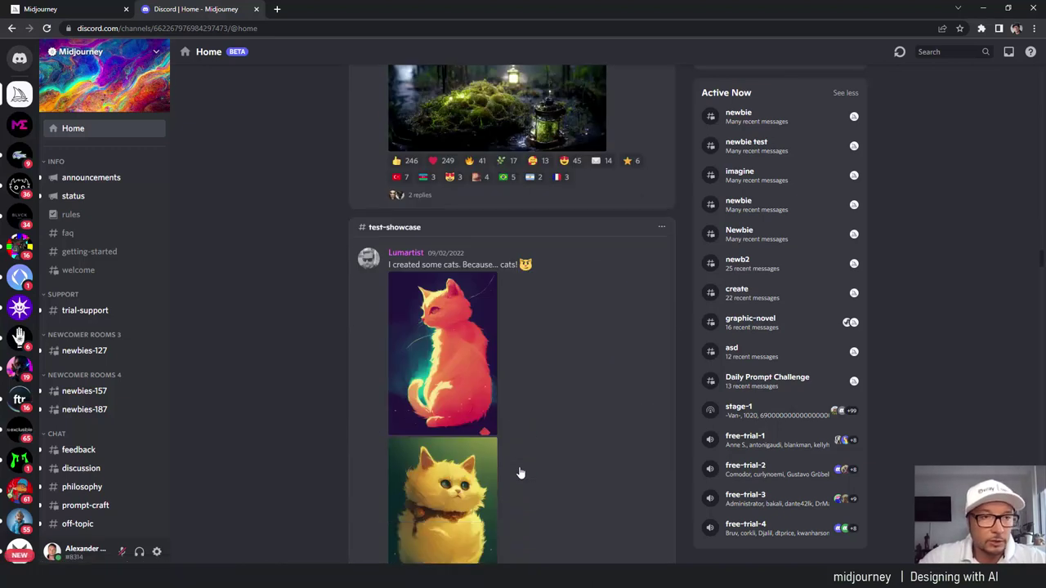
{"action": "scroll", "coordinate": [520, 471], "scroll_direction": "down", "scroll_amount": 4}
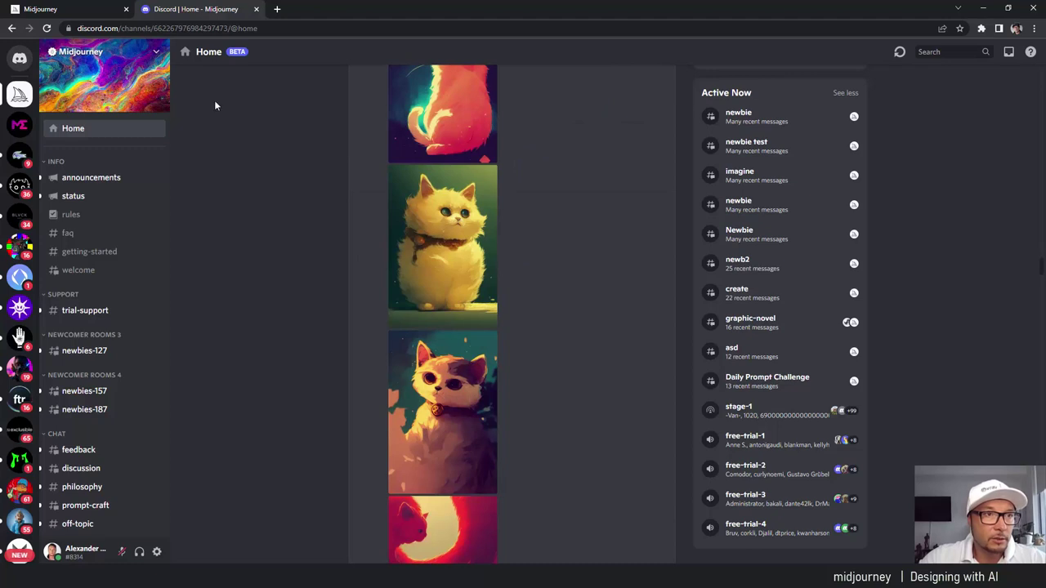
Step: Sign in to the Midjourney web app and scroll the gallery to the American Dream flag images
{"action": "left_click", "coordinate": [93, 8]}
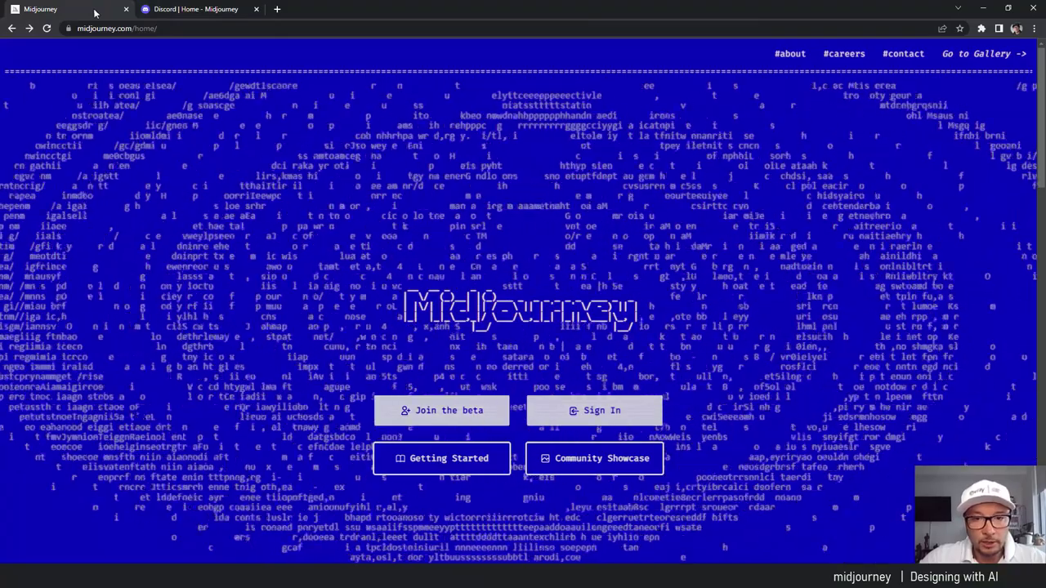
{"action": "left_click", "coordinate": [560, 412]}
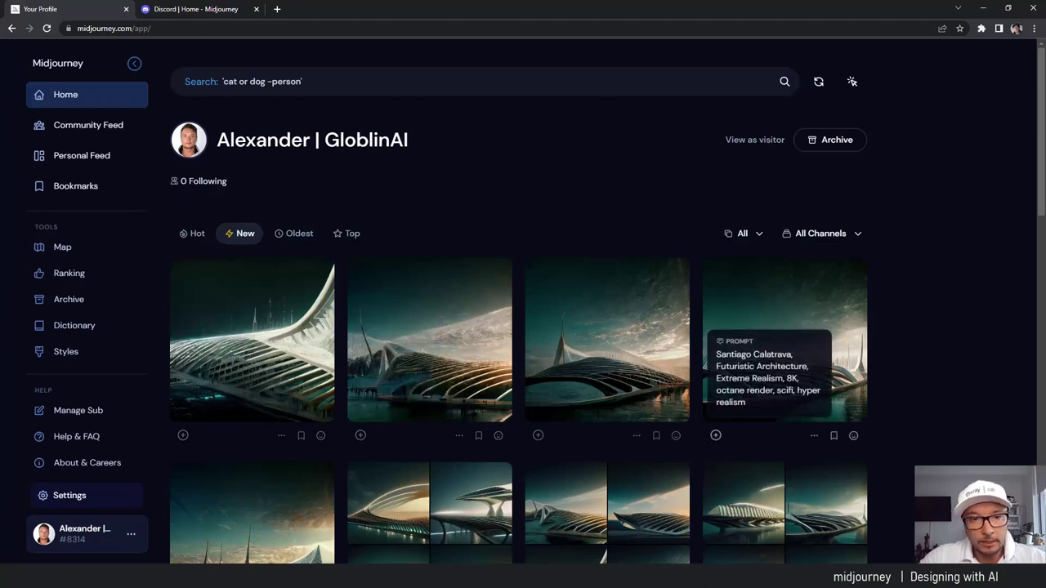
{"action": "scroll", "coordinate": [490, 327], "scroll_direction": "down", "scroll_amount": 2}
{"action": "scroll", "coordinate": [486, 299], "scroll_direction": "down", "scroll_amount": 5}
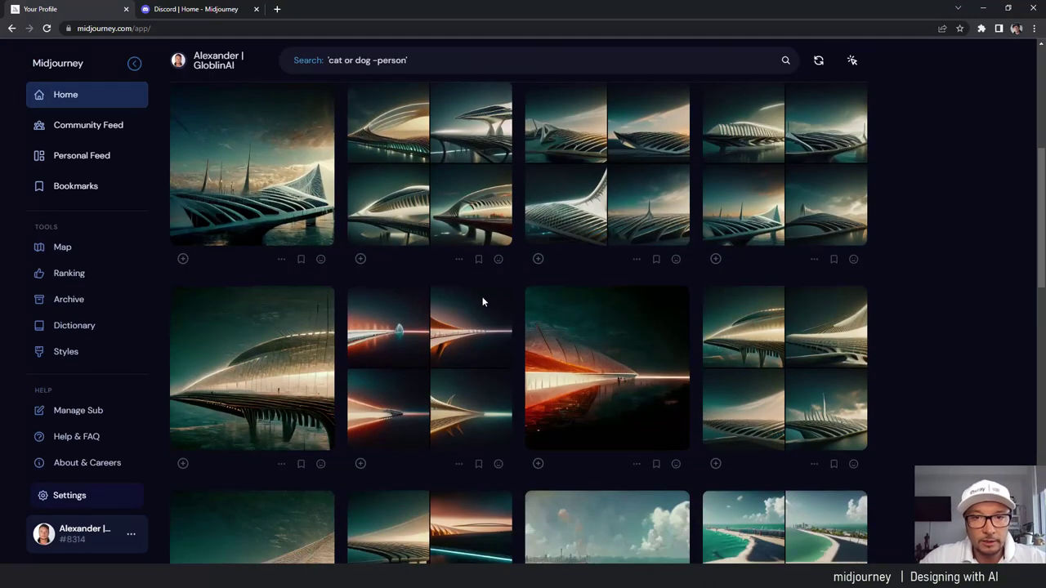
{"action": "scroll", "coordinate": [482, 300], "scroll_direction": "down", "scroll_amount": 2}
{"action": "scroll", "coordinate": [480, 302], "scroll_direction": "down", "scroll_amount": 1}
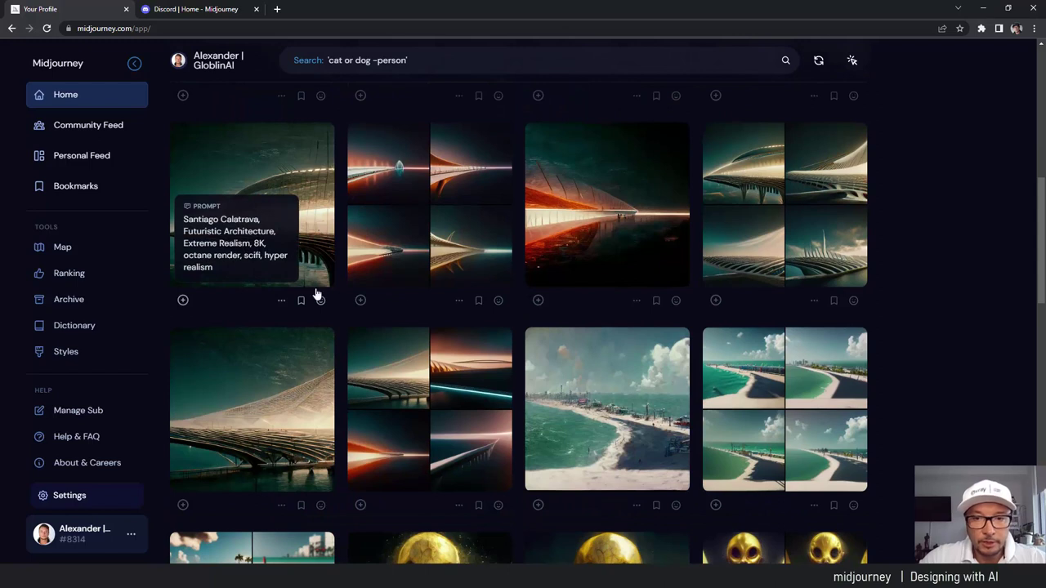
{"action": "scroll", "coordinate": [380, 291], "scroll_direction": "down", "scroll_amount": 3}
{"action": "mouse_move", "coordinate": [606, 409]}
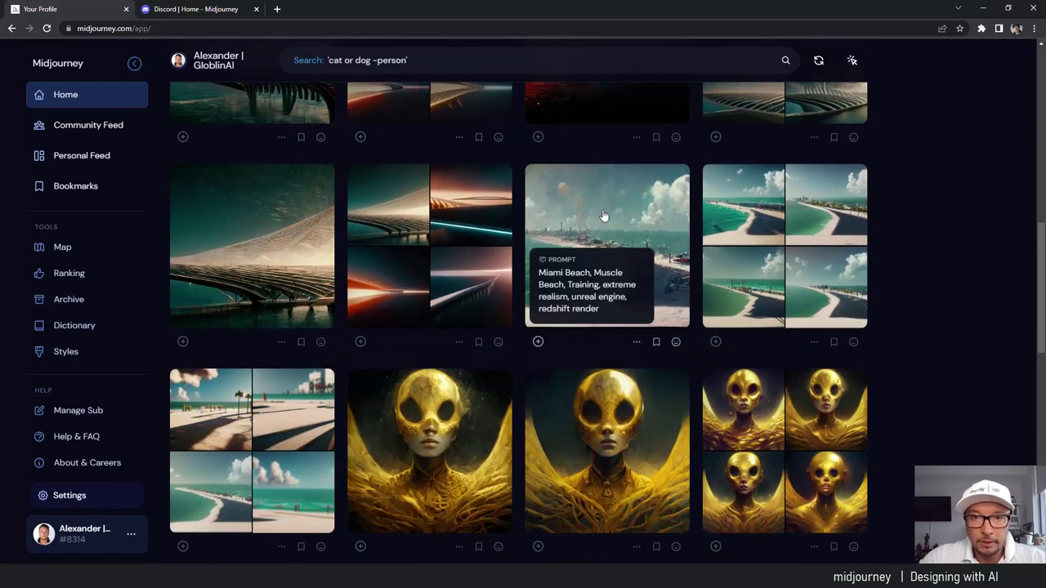
{"action": "scroll", "coordinate": [713, 291], "scroll_direction": "down", "scroll_amount": 3}
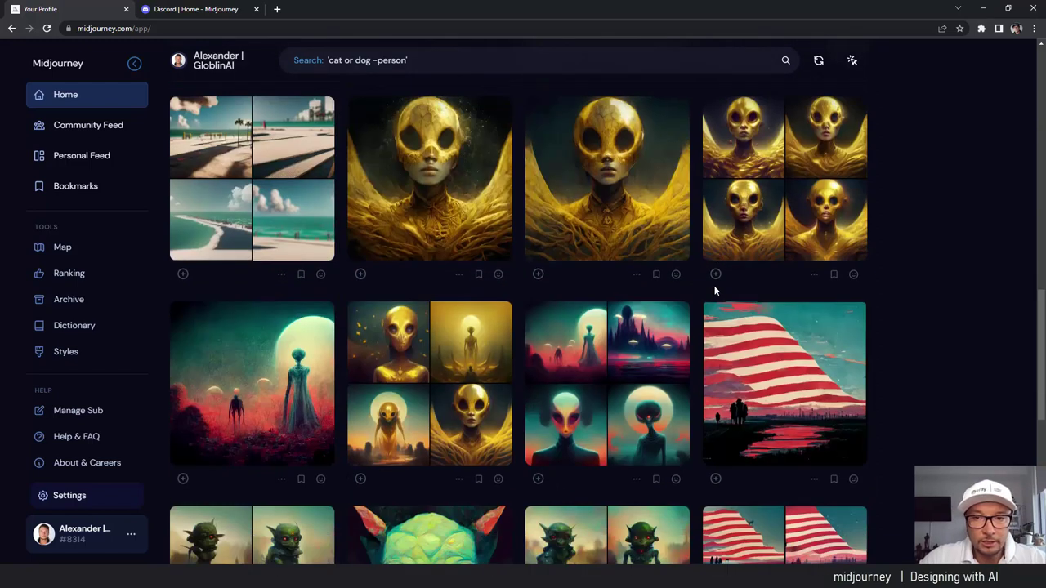
{"action": "scroll", "coordinate": [712, 293], "scroll_direction": "down", "scroll_amount": 4}
{"action": "scroll", "coordinate": [712, 292], "scroll_direction": "down", "scroll_amount": 2}
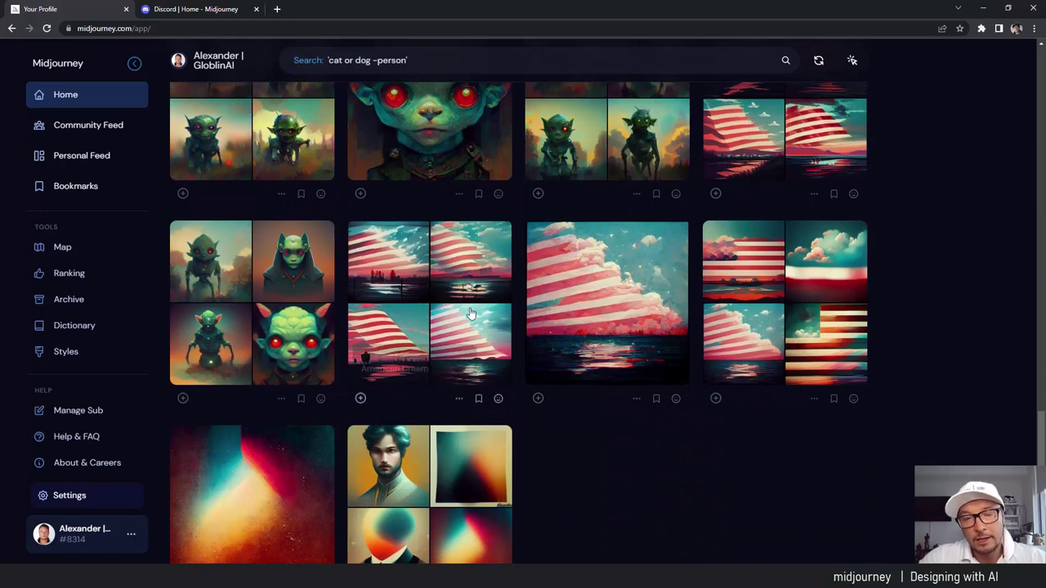
{"action": "mouse_move", "coordinate": [431, 251]}
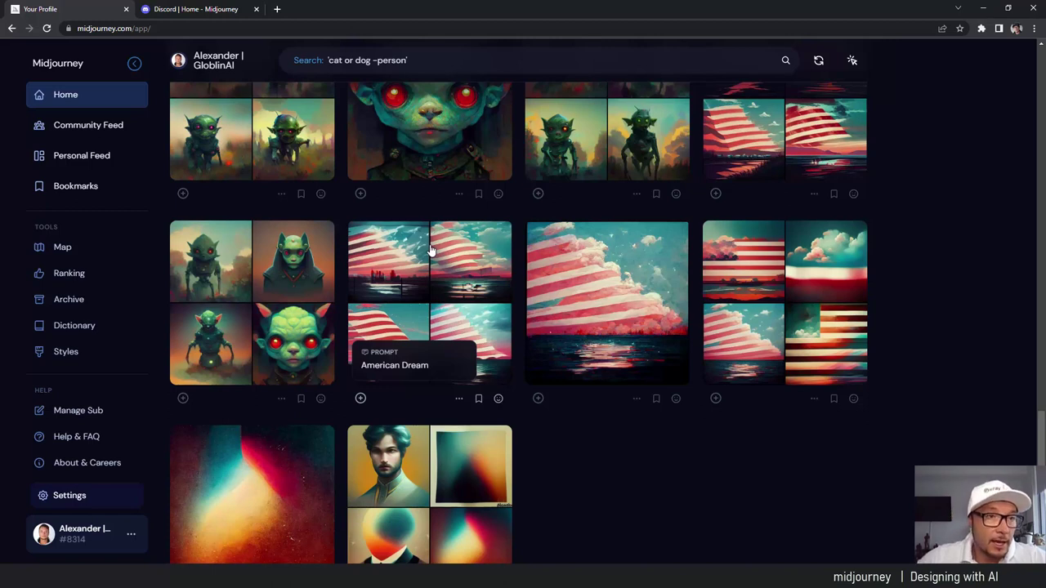
{"action": "left_click", "coordinate": [102, 131]}
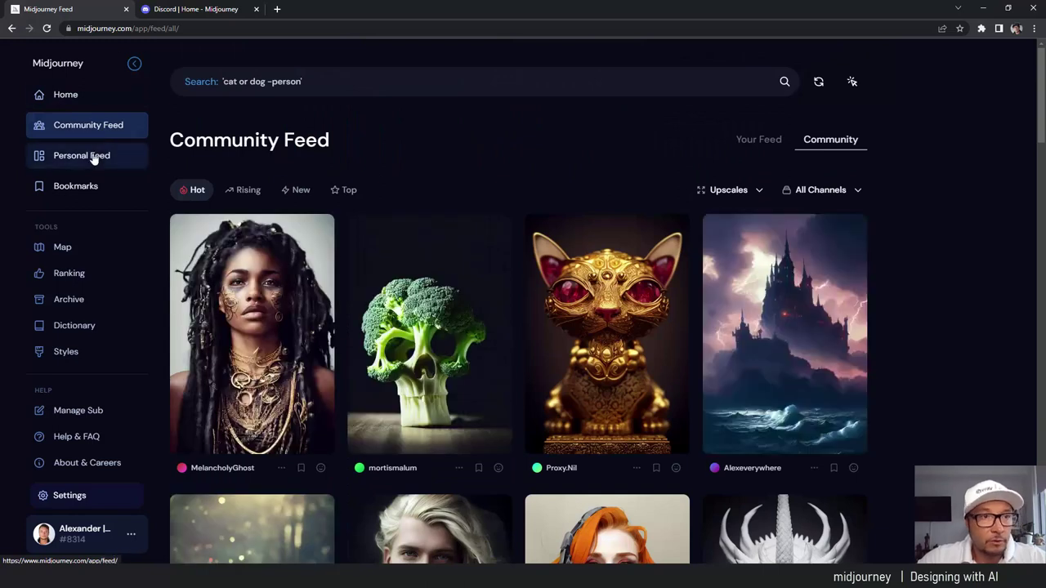
{"action": "scroll", "coordinate": [377, 242], "scroll_direction": "down", "scroll_amount": 2}
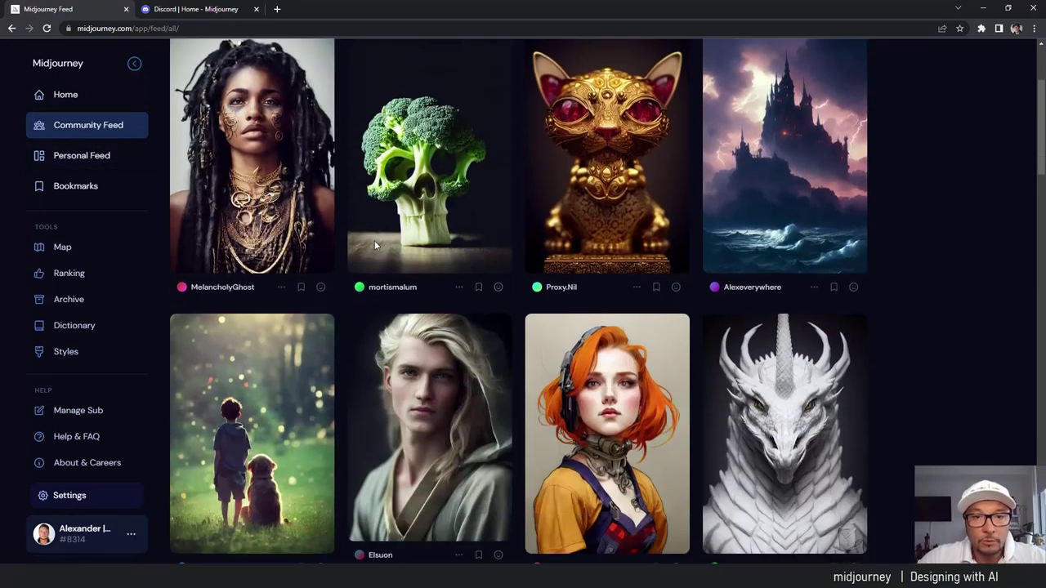
{"action": "scroll", "coordinate": [375, 242], "scroll_direction": "down", "scroll_amount": 1}
{"action": "scroll", "coordinate": [374, 242], "scroll_direction": "down", "scroll_amount": 1}
{"action": "scroll", "coordinate": [375, 243], "scroll_direction": "down", "scroll_amount": 2}
{"action": "scroll", "coordinate": [374, 240], "scroll_direction": "down", "scroll_amount": 2}
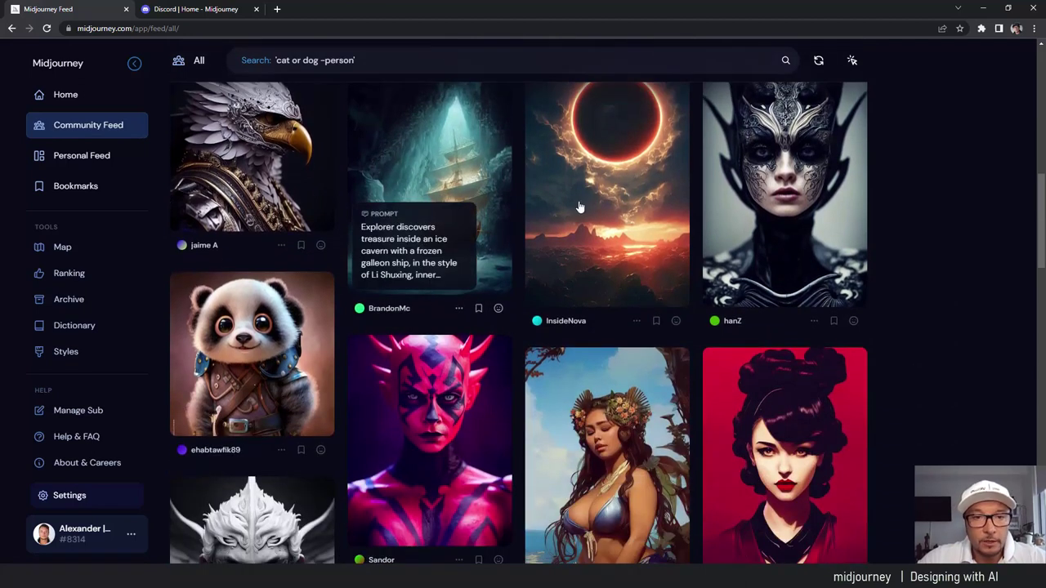
{"action": "scroll", "coordinate": [642, 261], "scroll_direction": "down", "scroll_amount": 3}
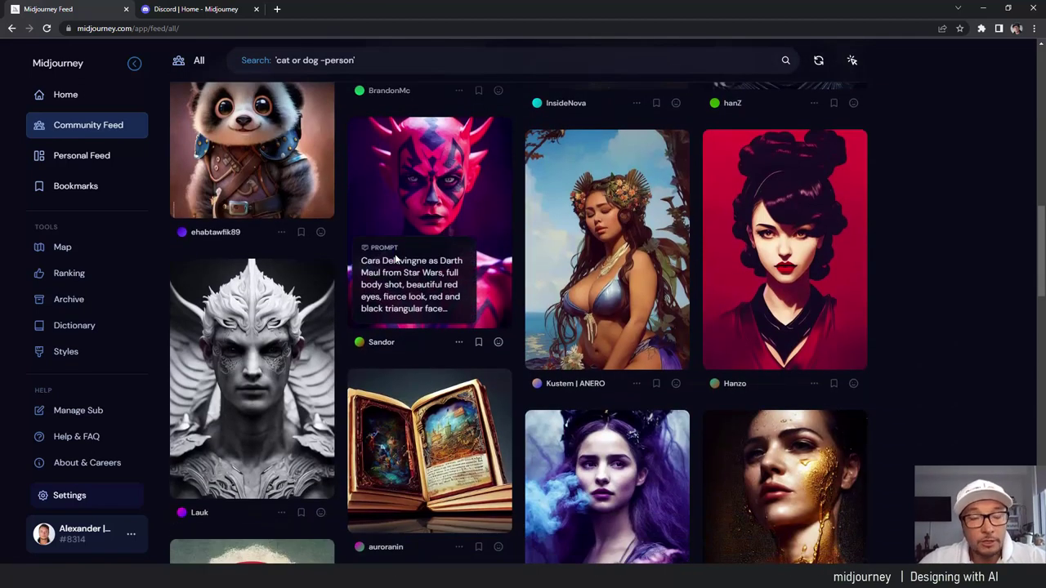
{"action": "scroll", "coordinate": [400, 259], "scroll_direction": "down", "scroll_amount": 3}
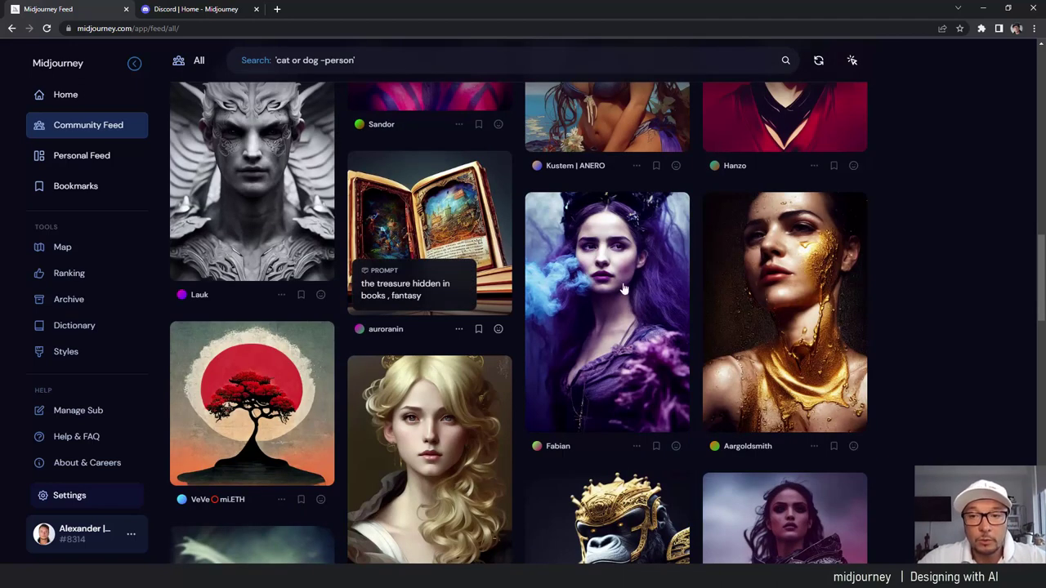
{"action": "scroll", "coordinate": [629, 292], "scroll_direction": "down", "scroll_amount": 4}
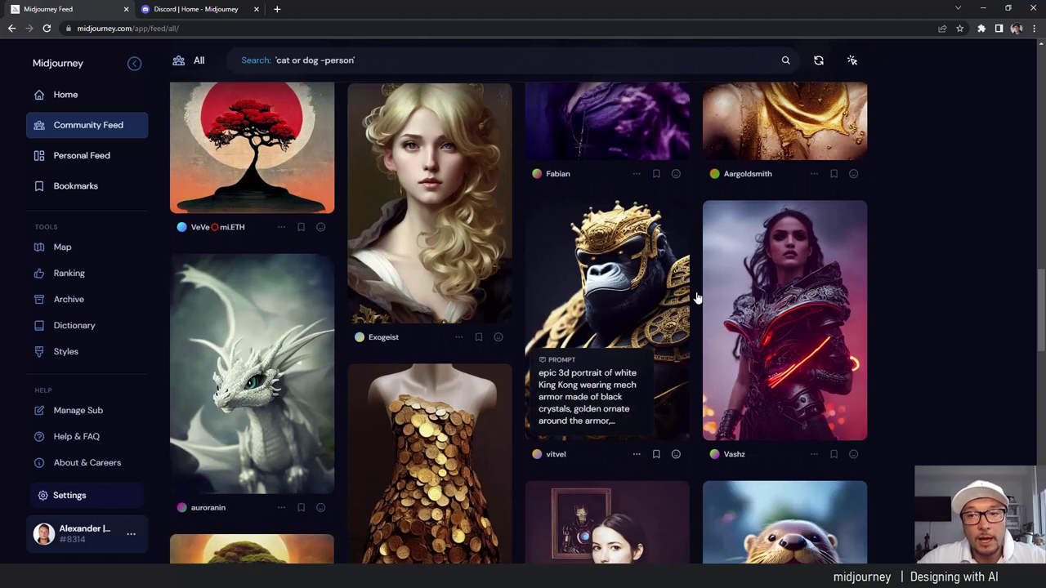
{"action": "scroll", "coordinate": [790, 297], "scroll_direction": "down", "scroll_amount": 5}
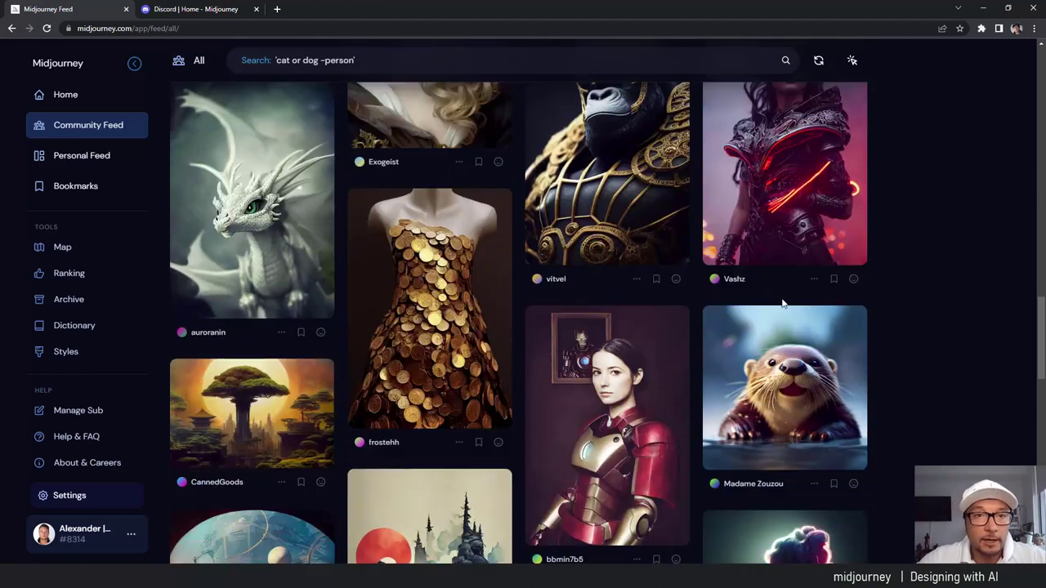
{"action": "scroll", "coordinate": [472, 227], "scroll_direction": "down", "scroll_amount": 5}
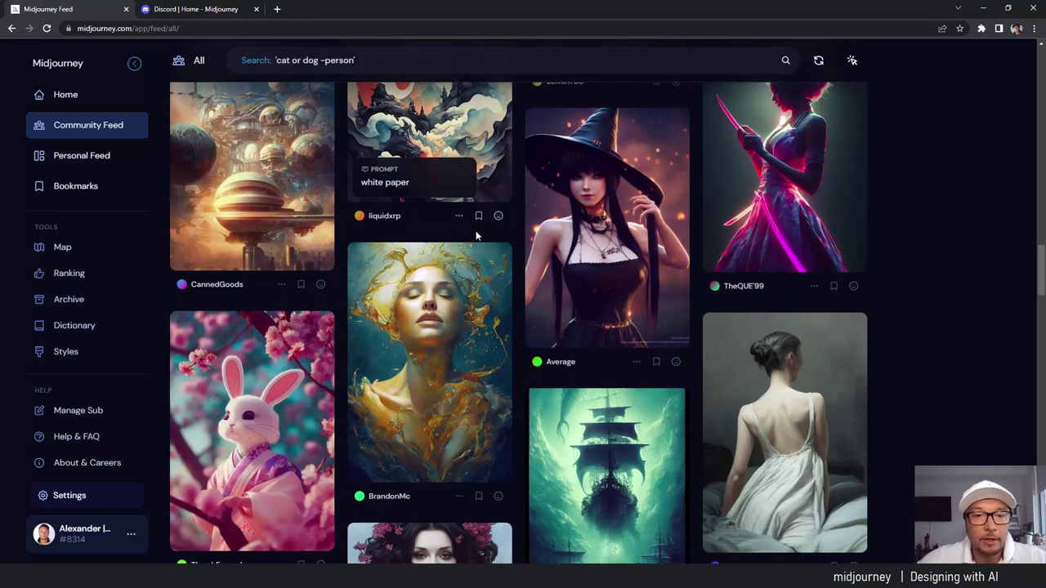
{"action": "scroll", "coordinate": [477, 234], "scroll_direction": "down", "scroll_amount": 6}
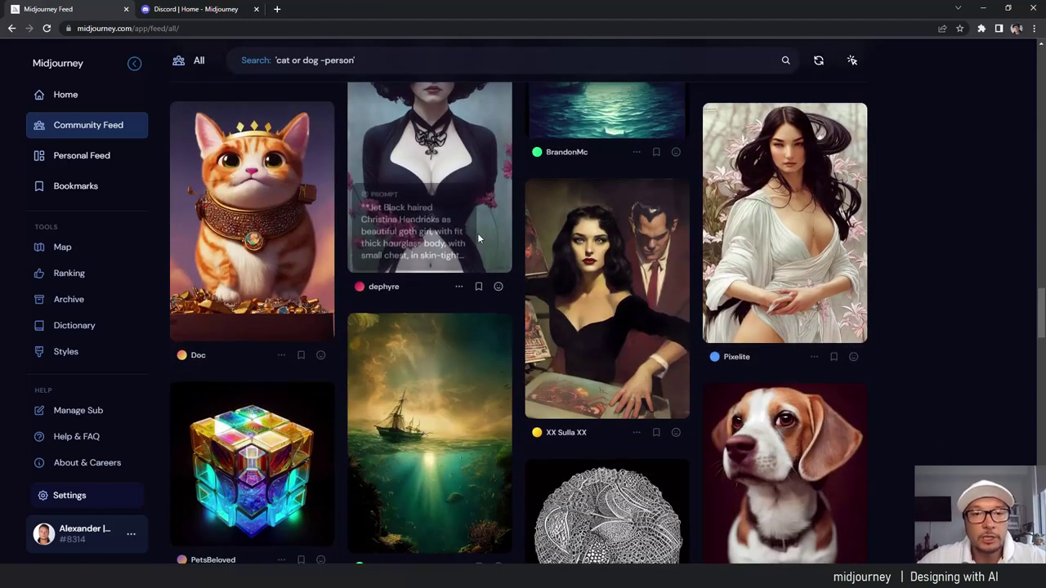
{"action": "scroll", "coordinate": [477, 232], "scroll_direction": "down", "scroll_amount": 1}
{"action": "scroll", "coordinate": [477, 234], "scroll_direction": "down", "scroll_amount": 2}
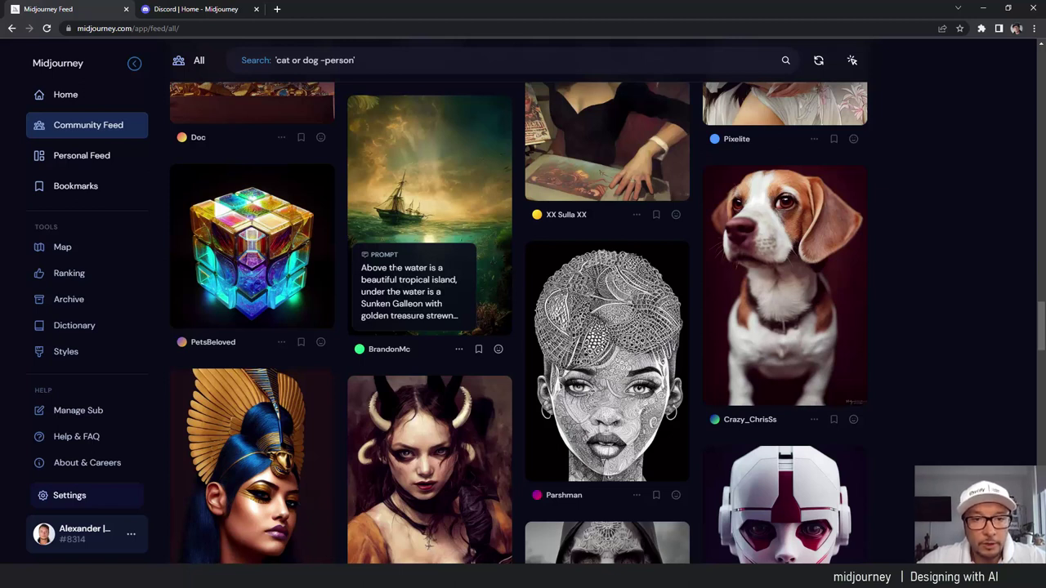
{"action": "left_click", "coordinate": [477, 199]}
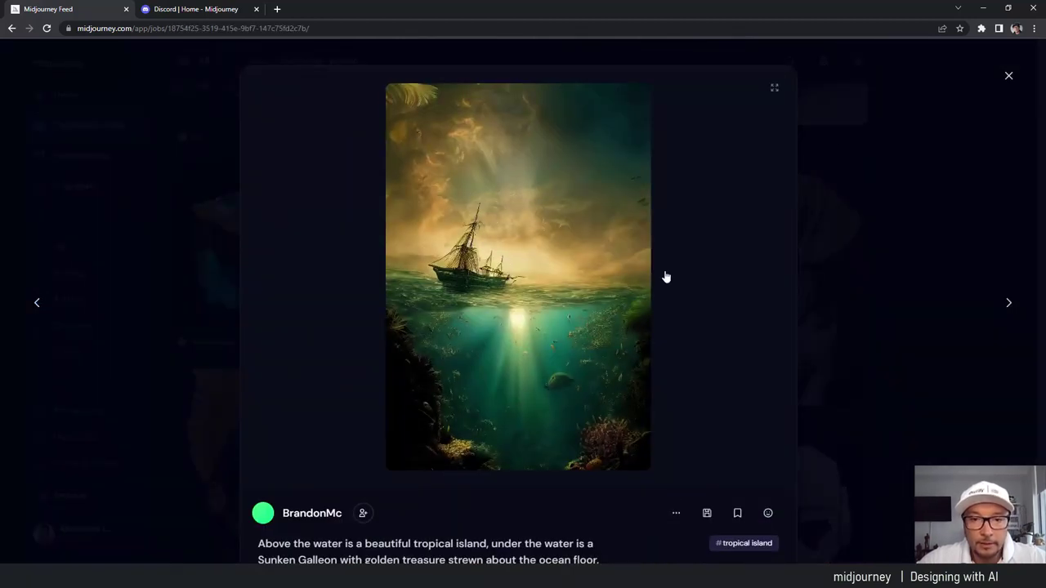
{"action": "left_click", "coordinate": [1010, 76]}
{"action": "scroll", "coordinate": [450, 236], "scroll_direction": "down", "scroll_amount": 3}
{"action": "scroll", "coordinate": [450, 235], "scroll_direction": "down", "scroll_amount": 2}
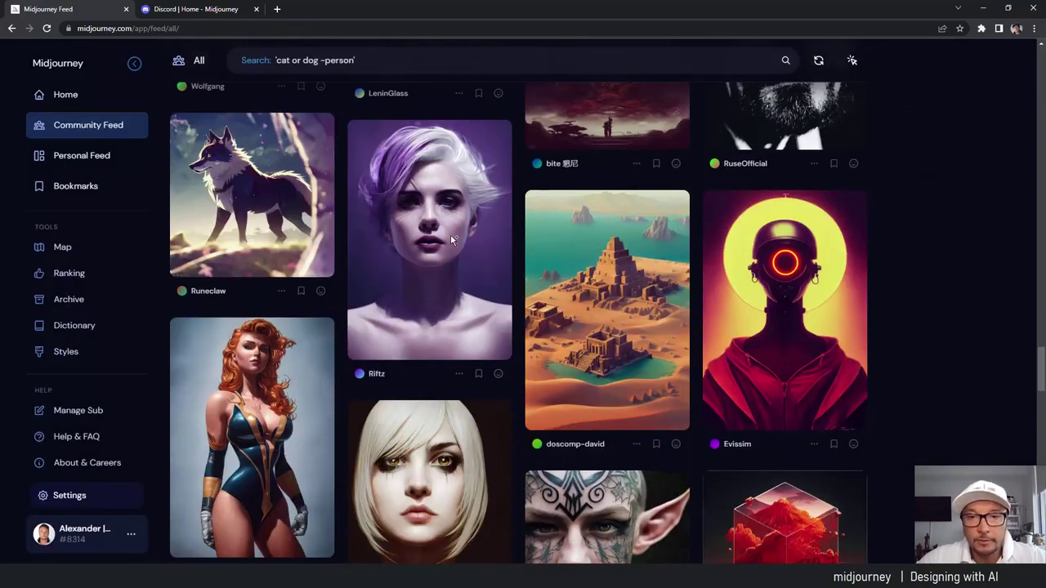
{"action": "scroll", "coordinate": [450, 237], "scroll_direction": "down", "scroll_amount": 2}
{"action": "scroll", "coordinate": [447, 235], "scroll_direction": "down", "scroll_amount": 1}
{"action": "scroll", "coordinate": [444, 231], "scroll_direction": "down", "scroll_amount": 2}
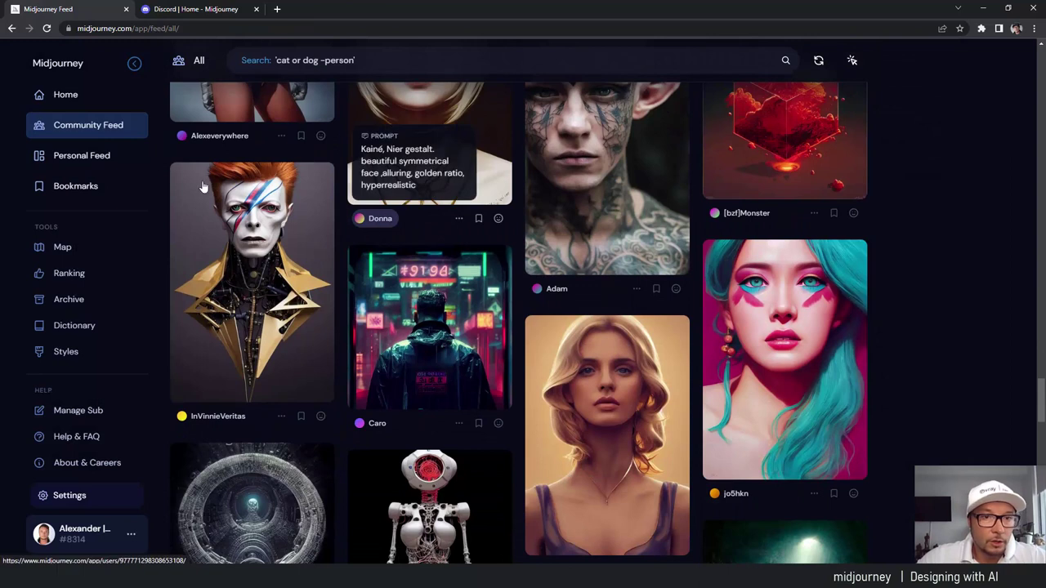
Step: Visit Personal Feed, Bookmarks, Map, Ranking, Archive and Dictionary, ending on Styles
{"action": "left_click", "coordinate": [81, 156]}
{"action": "left_click", "coordinate": [82, 185]}
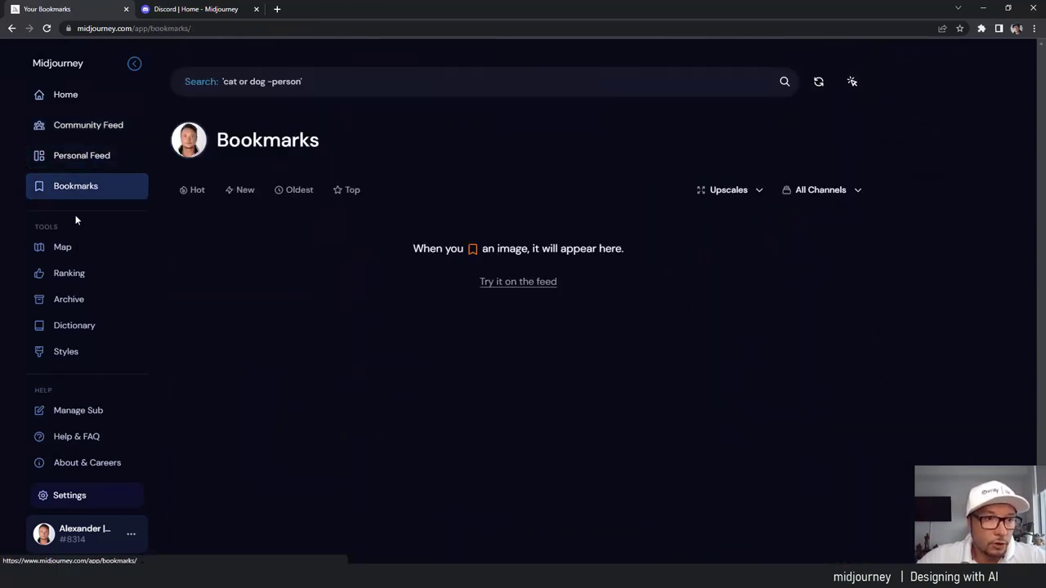
{"action": "left_click", "coordinate": [71, 250]}
{"action": "left_click", "coordinate": [69, 274]}
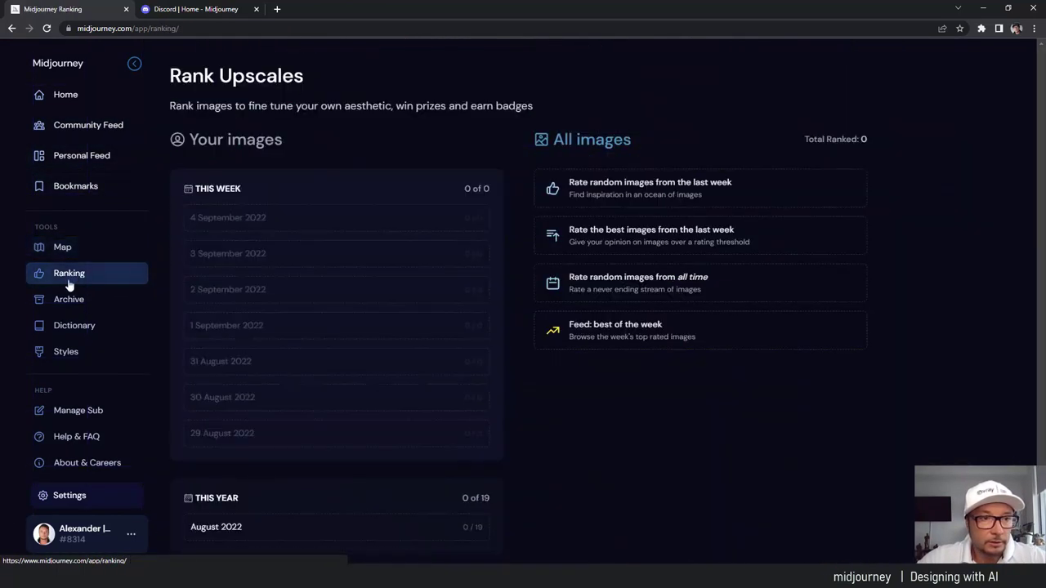
{"action": "left_click", "coordinate": [70, 300]}
{"action": "left_click", "coordinate": [69, 327]}
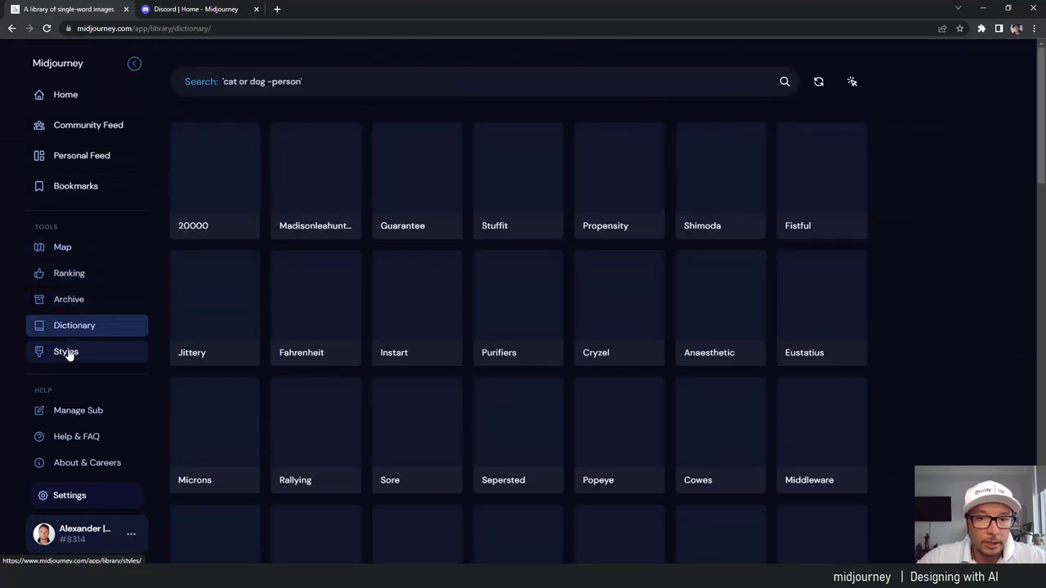
{"action": "left_click", "coordinate": [69, 354]}
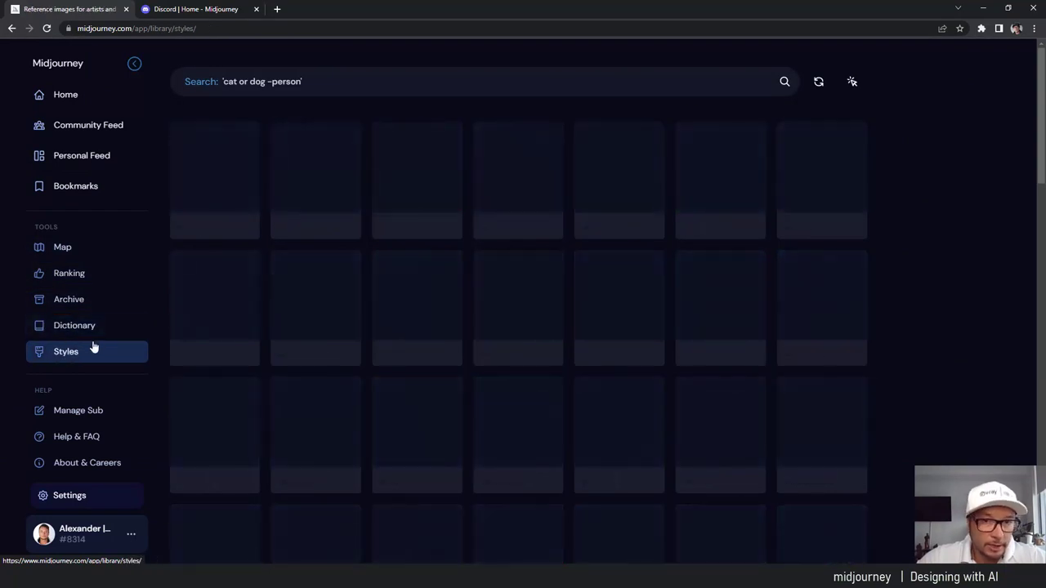
Step: Scroll the Styles grid of artist reference images down and back up
{"action": "scroll", "coordinate": [487, 360], "scroll_direction": "down", "scroll_amount": 5}
{"action": "scroll", "coordinate": [457, 377], "scroll_direction": "down", "scroll_amount": 4}
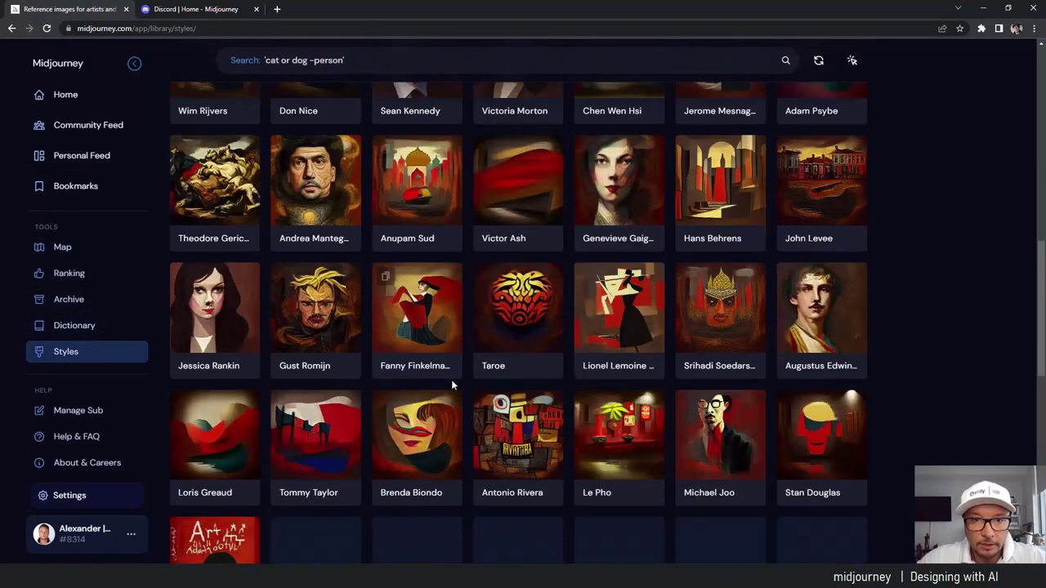
{"action": "scroll", "coordinate": [448, 381], "scroll_direction": "down", "scroll_amount": 1}
{"action": "scroll", "coordinate": [446, 381], "scroll_direction": "down", "scroll_amount": 4}
{"action": "scroll", "coordinate": [446, 382], "scroll_direction": "down", "scroll_amount": 3}
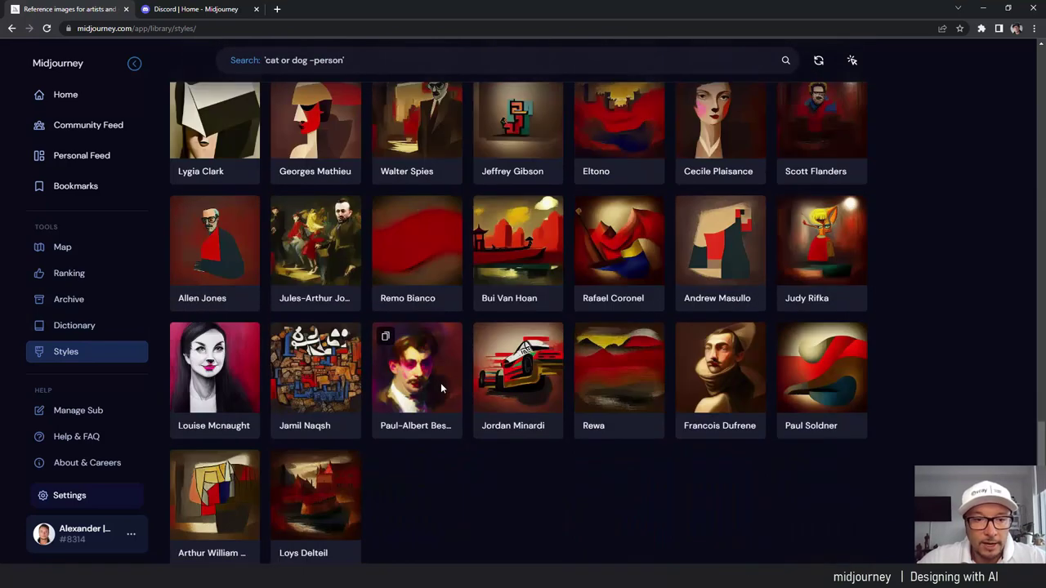
{"action": "scroll", "coordinate": [296, 472], "scroll_direction": "up", "scroll_amount": 2}
{"action": "scroll", "coordinate": [285, 473], "scroll_direction": "up", "scroll_amount": 2}
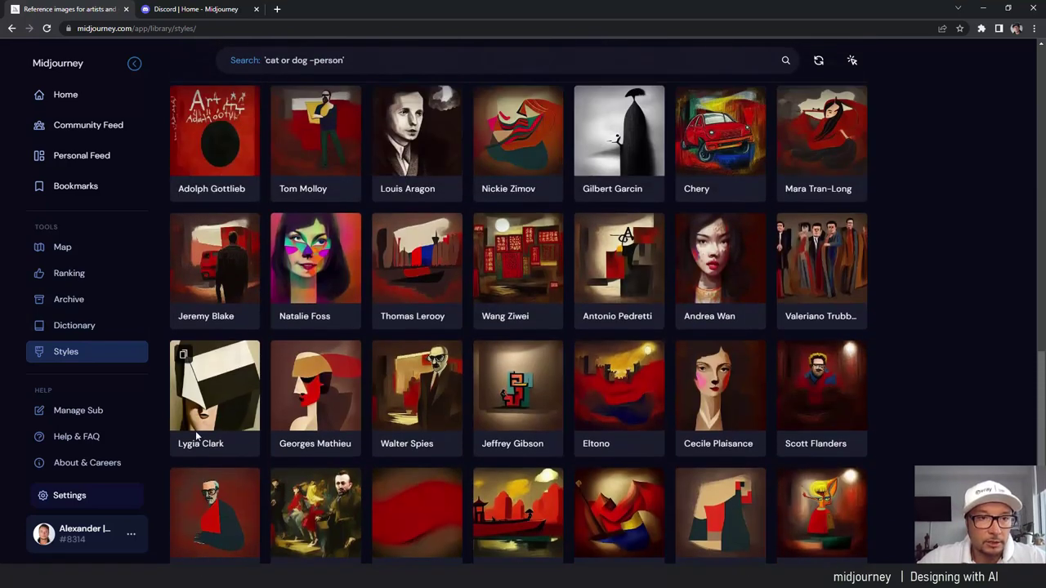
{"action": "scroll", "coordinate": [182, 343], "scroll_direction": "up", "scroll_amount": 3}
{"action": "scroll", "coordinate": [327, 360], "scroll_direction": "up", "scroll_amount": 2}
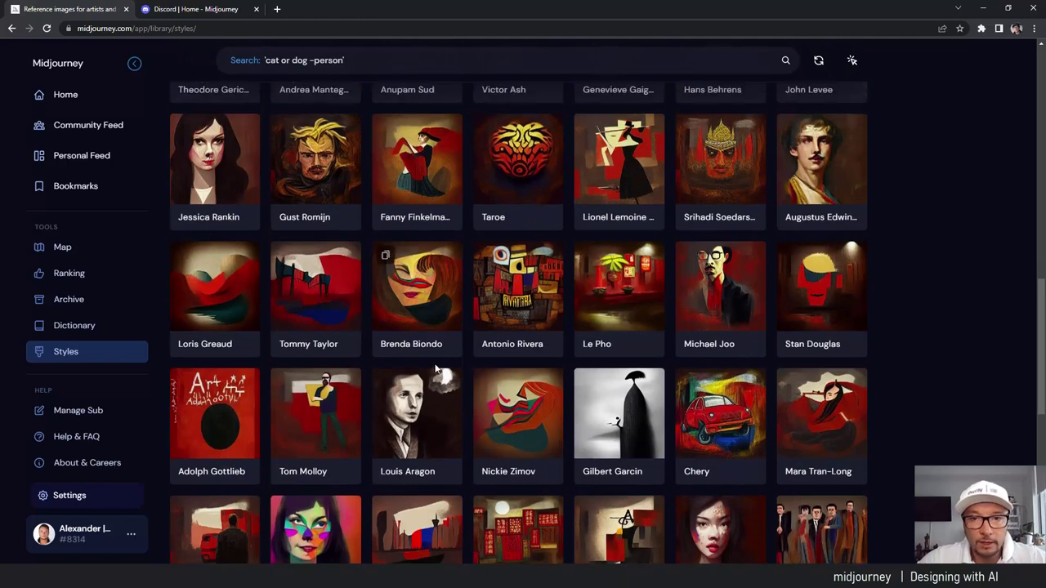
{"action": "scroll", "coordinate": [435, 376], "scroll_direction": "up", "scroll_amount": 2}
{"action": "scroll", "coordinate": [433, 370], "scroll_direction": "up", "scroll_amount": 3}
{"action": "scroll", "coordinate": [434, 371], "scroll_direction": "up", "scroll_amount": 2}
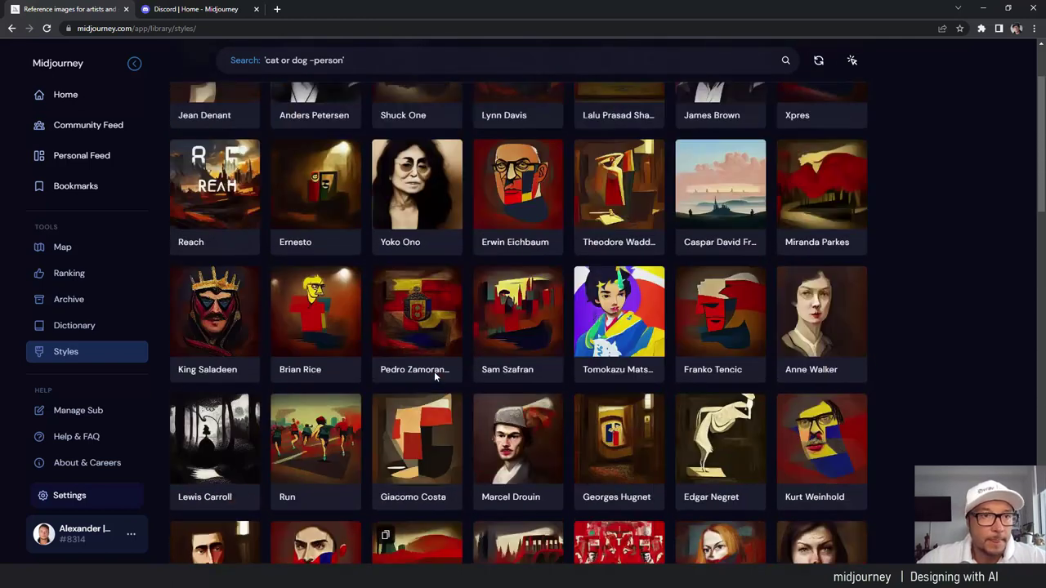
{"action": "scroll", "coordinate": [433, 371], "scroll_direction": "up", "scroll_amount": 1}
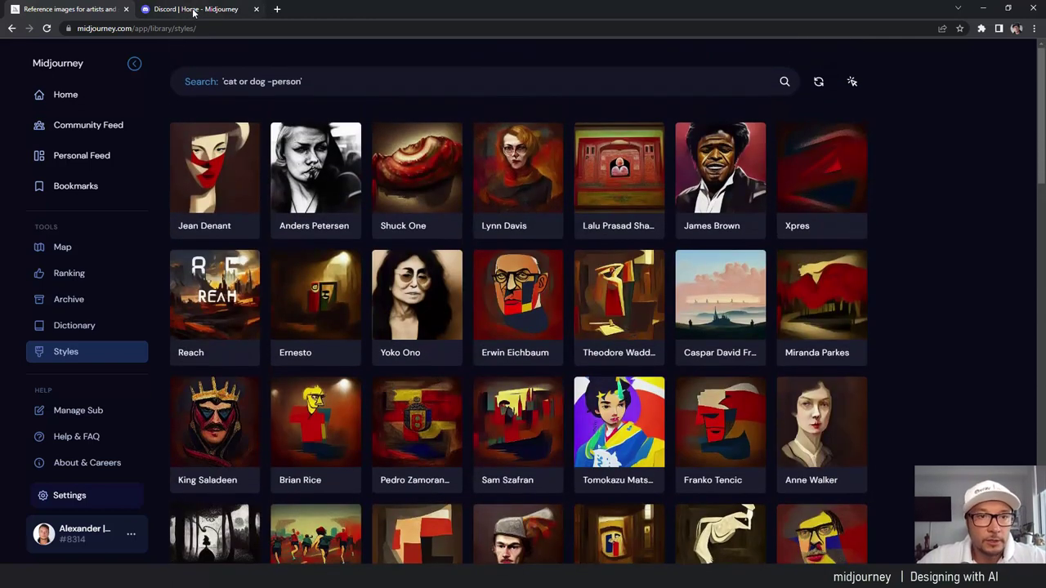
Step: Switch to Discord and open the newbies-127 channel on the Midjourney server
{"action": "left_click", "coordinate": [193, 10]}
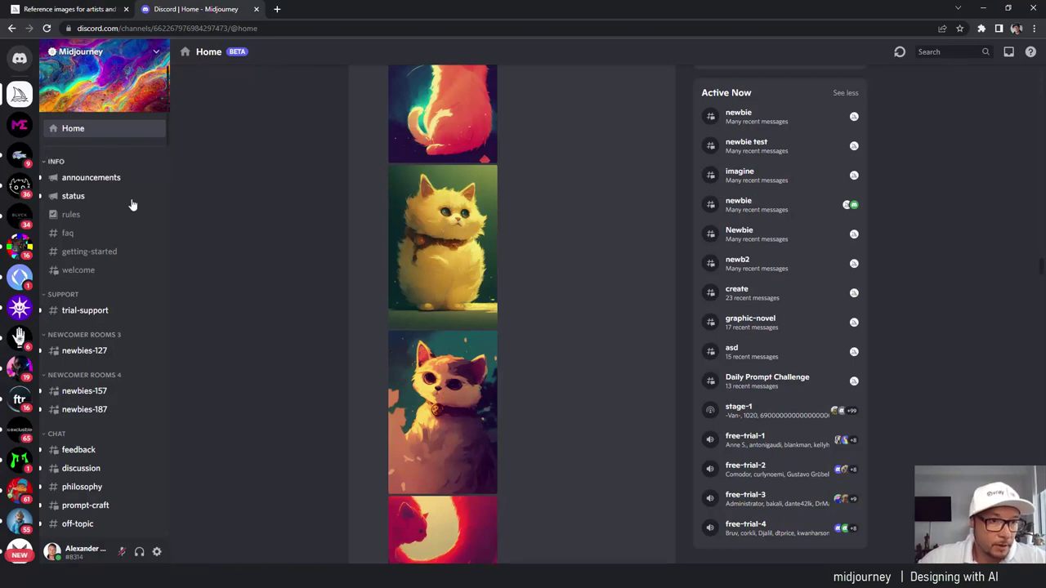
{"action": "scroll", "coordinate": [127, 220], "scroll_direction": "down", "scroll_amount": 1}
{"action": "scroll", "coordinate": [122, 235], "scroll_direction": "down", "scroll_amount": 1}
{"action": "mouse_move", "coordinate": [84, 350]}
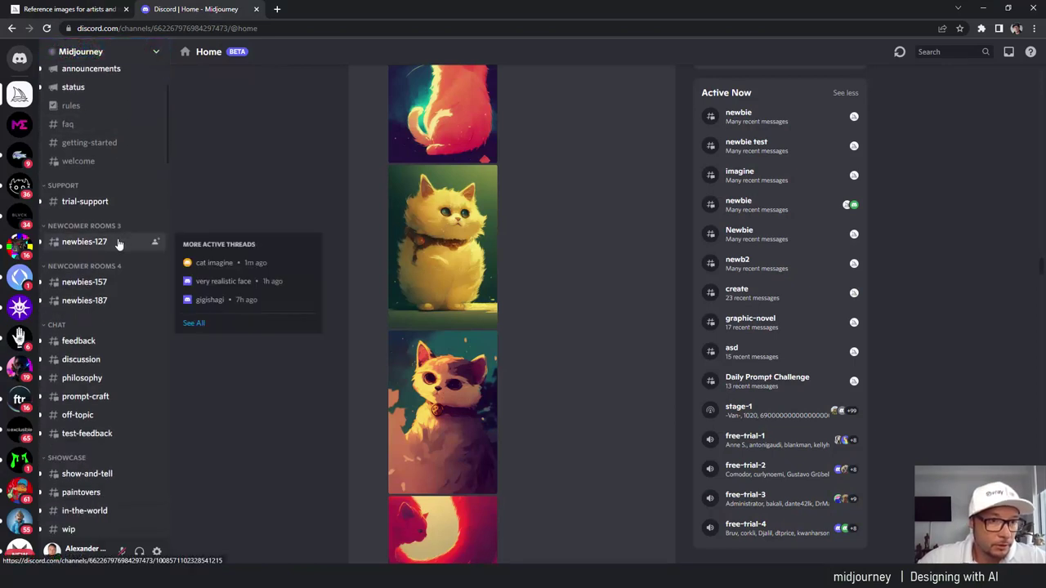
{"action": "left_click", "coordinate": [115, 245]}
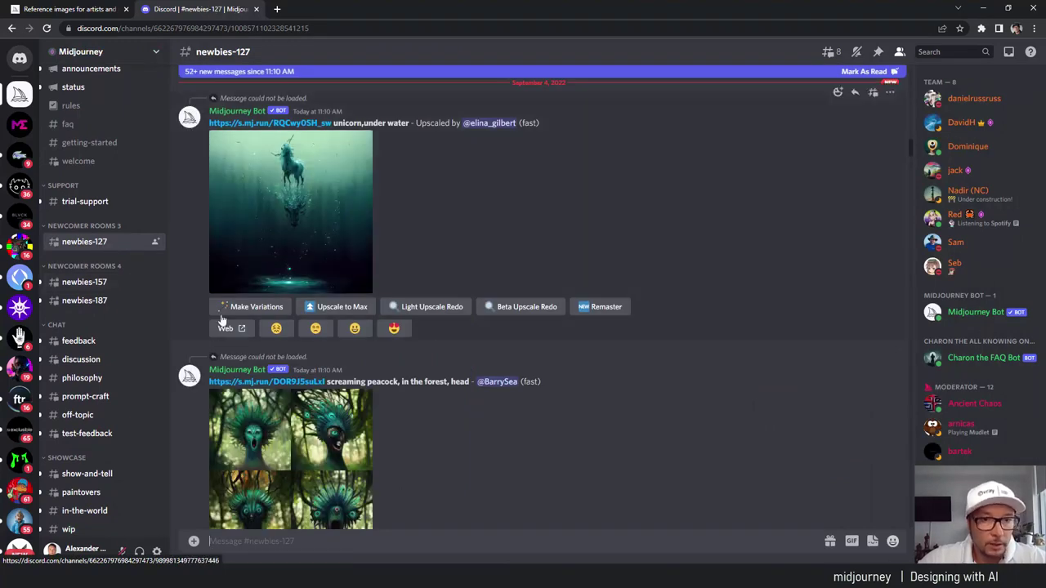
Step: Scroll through the Midjourney Bot image grids, such as the crystal-sphere-over-city prompt
{"action": "scroll", "coordinate": [280, 325], "scroll_direction": "down", "scroll_amount": 2}
{"action": "scroll", "coordinate": [279, 322], "scroll_direction": "down", "scroll_amount": 3}
{"action": "scroll", "coordinate": [280, 322], "scroll_direction": "down", "scroll_amount": 4}
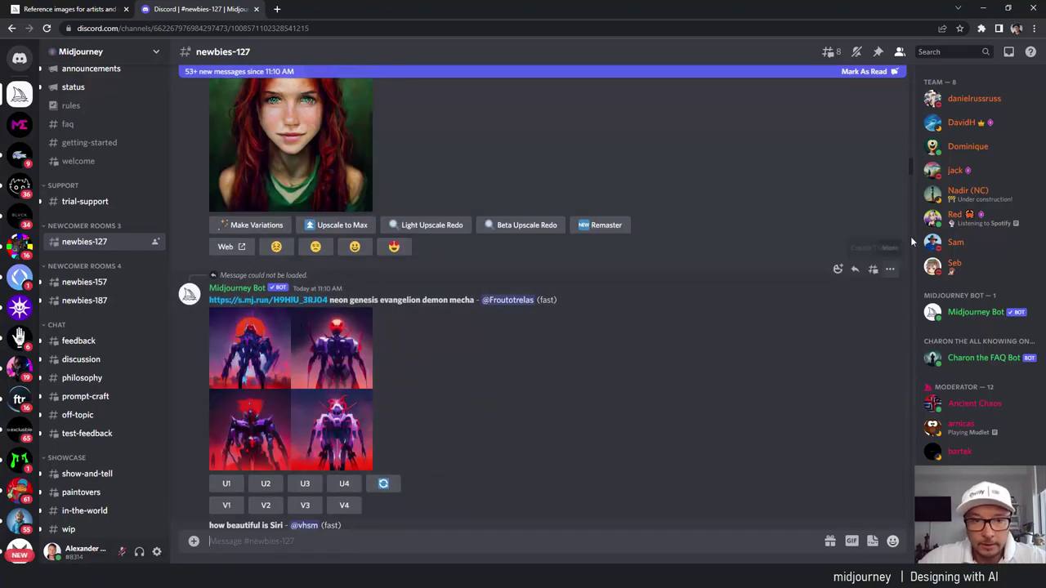
{"action": "left_click_drag", "start_coordinate": [913, 167], "coordinate": [892, 464]}
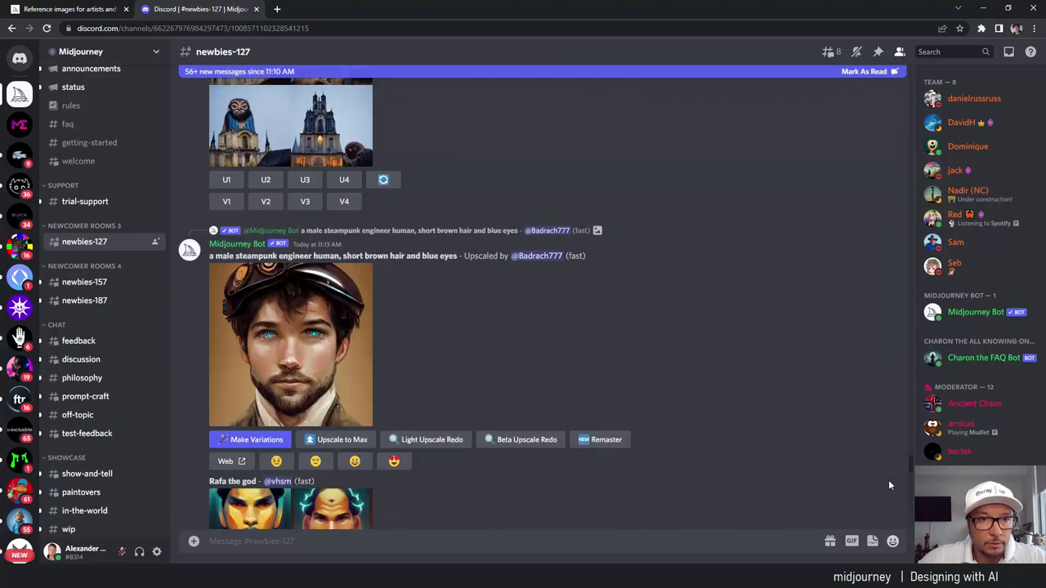
{"action": "scroll", "coordinate": [887, 484], "scroll_direction": "down", "scroll_amount": 3}
{"action": "scroll", "coordinate": [887, 488], "scroll_direction": "down", "scroll_amount": 2}
{"action": "scroll", "coordinate": [887, 494], "scroll_direction": "down", "scroll_amount": 2}
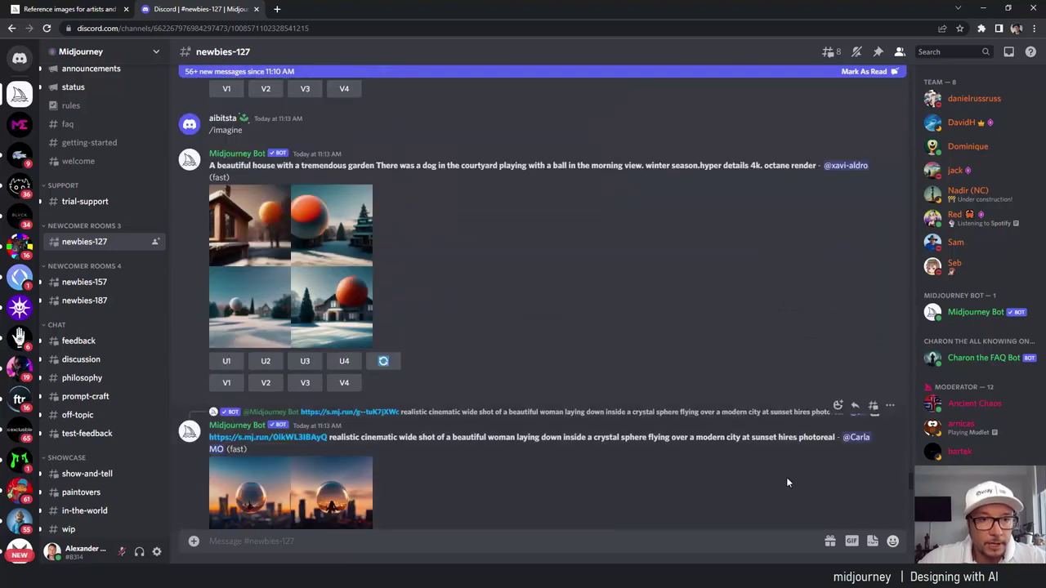
{"action": "scroll", "coordinate": [259, 307], "scroll_direction": "down", "scroll_amount": 3}
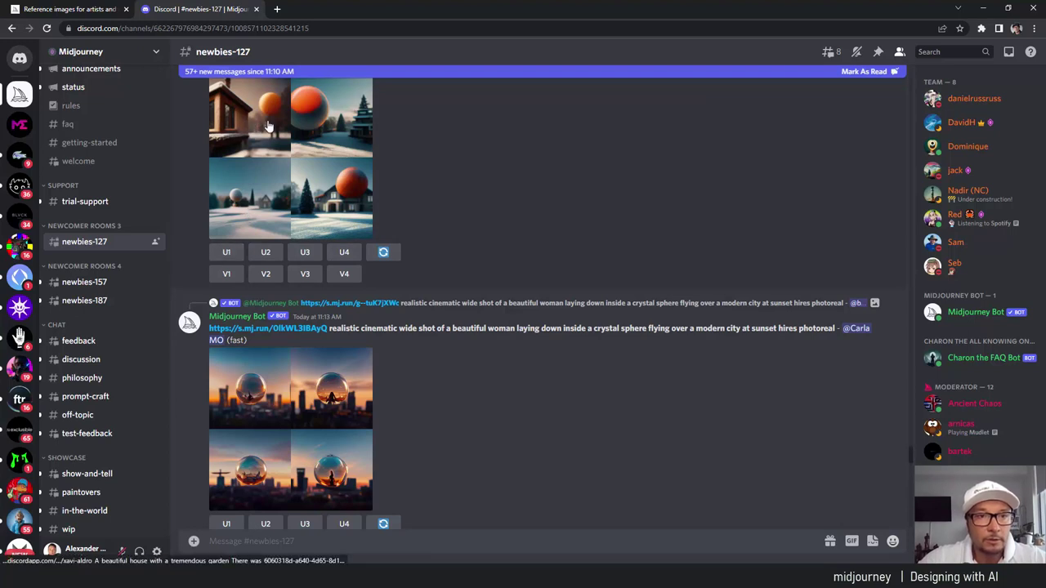
{"action": "scroll", "coordinate": [245, 175], "scroll_direction": "down", "scroll_amount": 2}
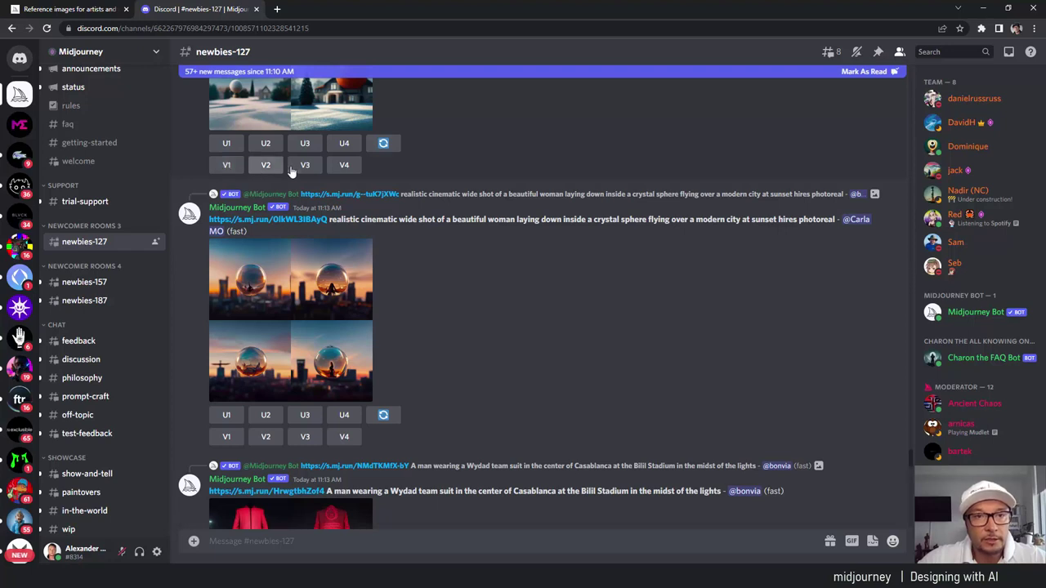
{"action": "scroll", "coordinate": [424, 223], "scroll_direction": "down", "scroll_amount": 2}
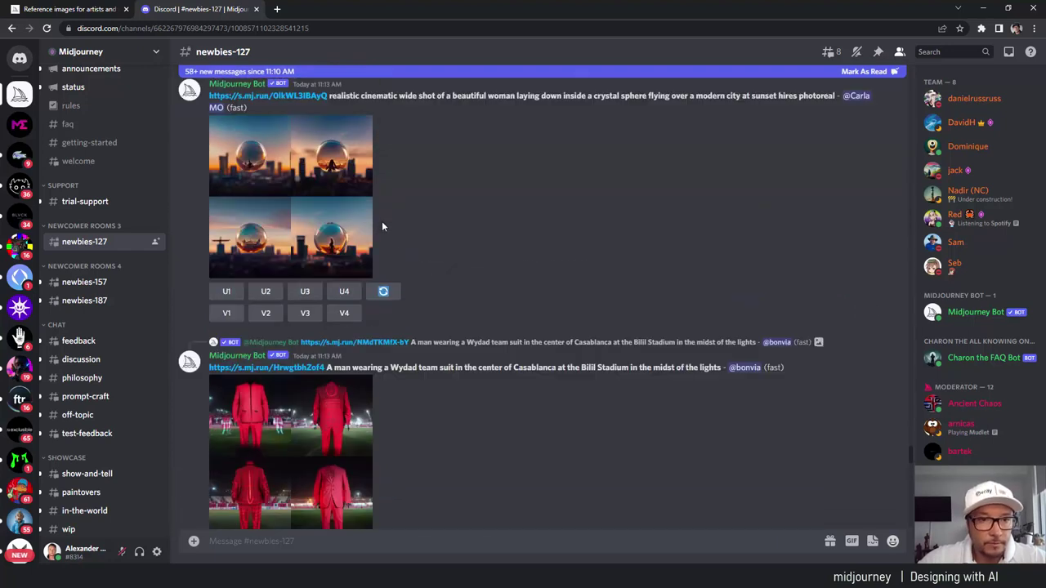
{"action": "scroll", "coordinate": [381, 227], "scroll_direction": "up", "scroll_amount": 1}
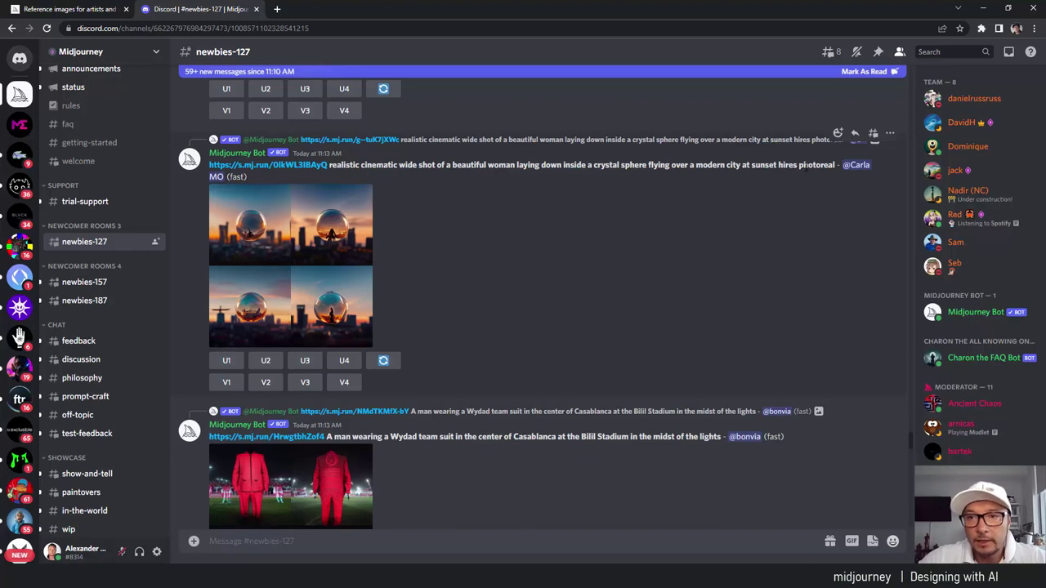
Step: Scroll down past the crystal-sphere prompt to the Freiburg steampunk upscale
{"action": "left_click_drag", "start_coordinate": [835, 165], "coordinate": [603, 173]}
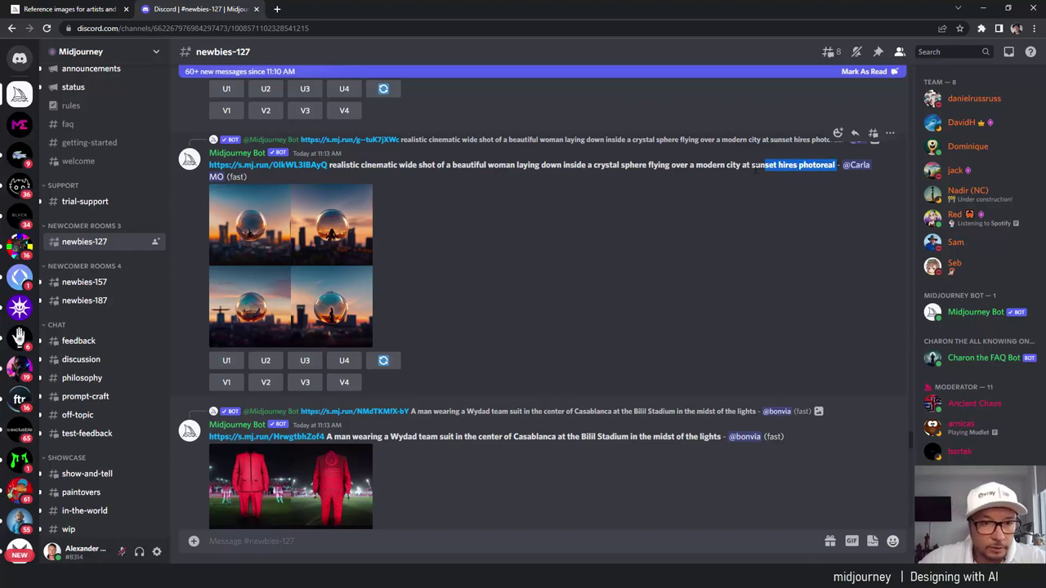
{"action": "scroll", "coordinate": [506, 318], "scroll_direction": "down", "scroll_amount": 2}
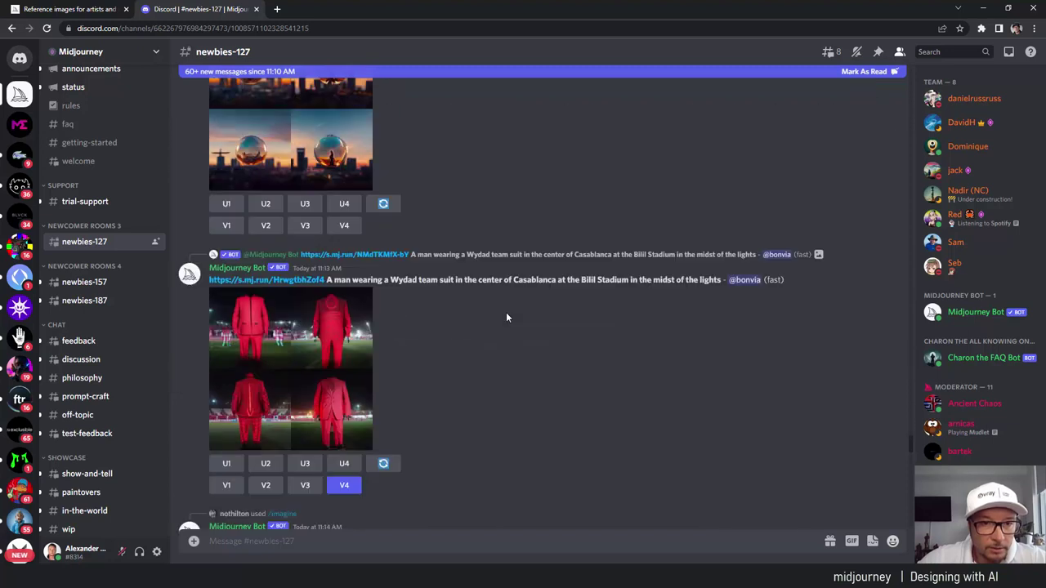
{"action": "scroll", "coordinate": [506, 318], "scroll_direction": "down", "scroll_amount": 2}
{"action": "scroll", "coordinate": [505, 318], "scroll_direction": "down", "scroll_amount": 3}
{"action": "scroll", "coordinate": [505, 318], "scroll_direction": "down", "scroll_amount": 3}
{"action": "scroll", "coordinate": [505, 317], "scroll_direction": "down", "scroll_amount": 3}
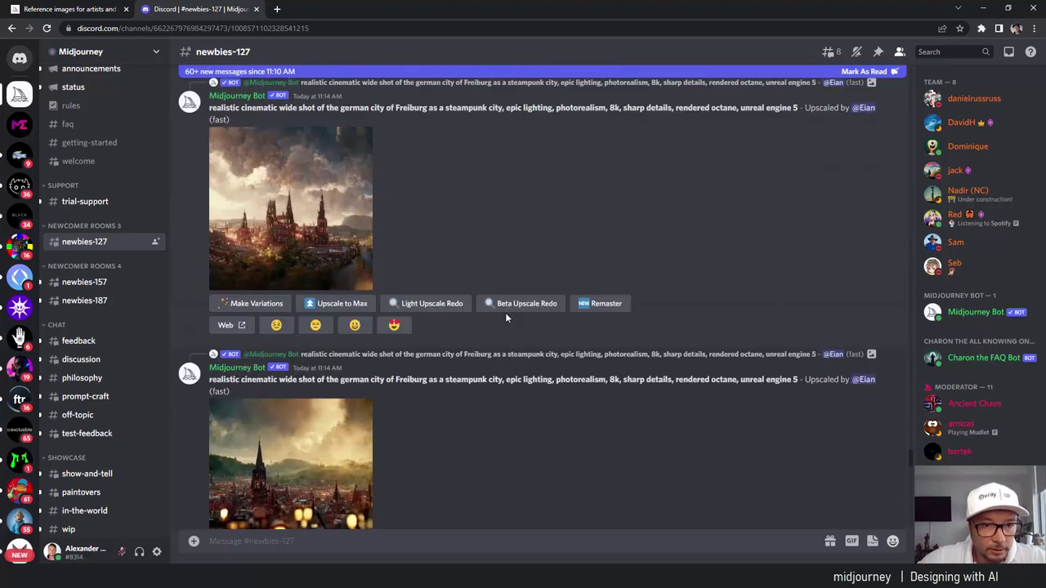
{"action": "scroll", "coordinate": [505, 317], "scroll_direction": "down", "scroll_amount": 3}
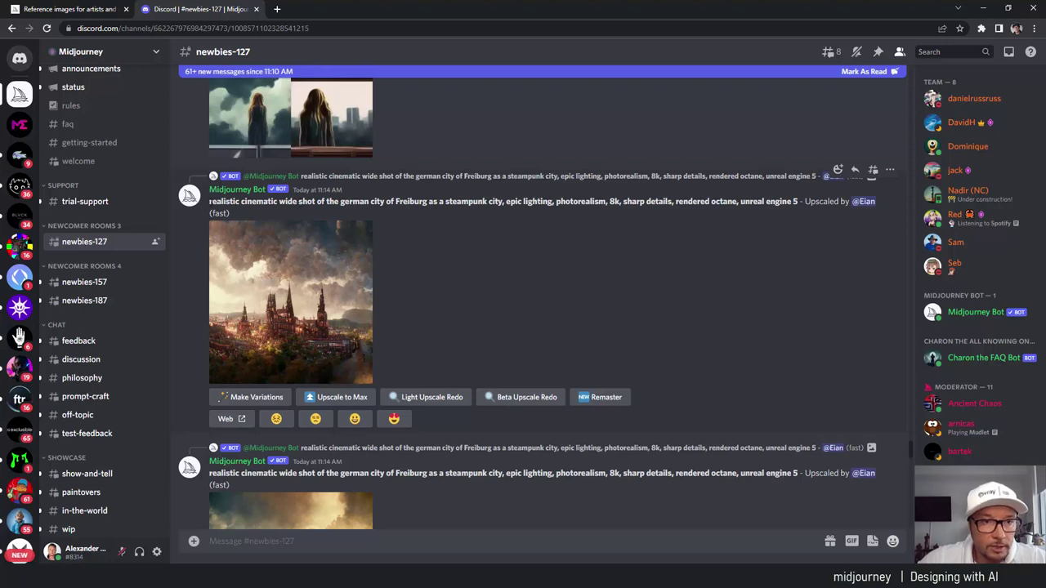
Step: Copy 'realistic cinematic wide shot' from the Freiburg prompt and focus the message box
{"action": "left_click_drag", "start_coordinate": [209, 201], "coordinate": [313, 201]}
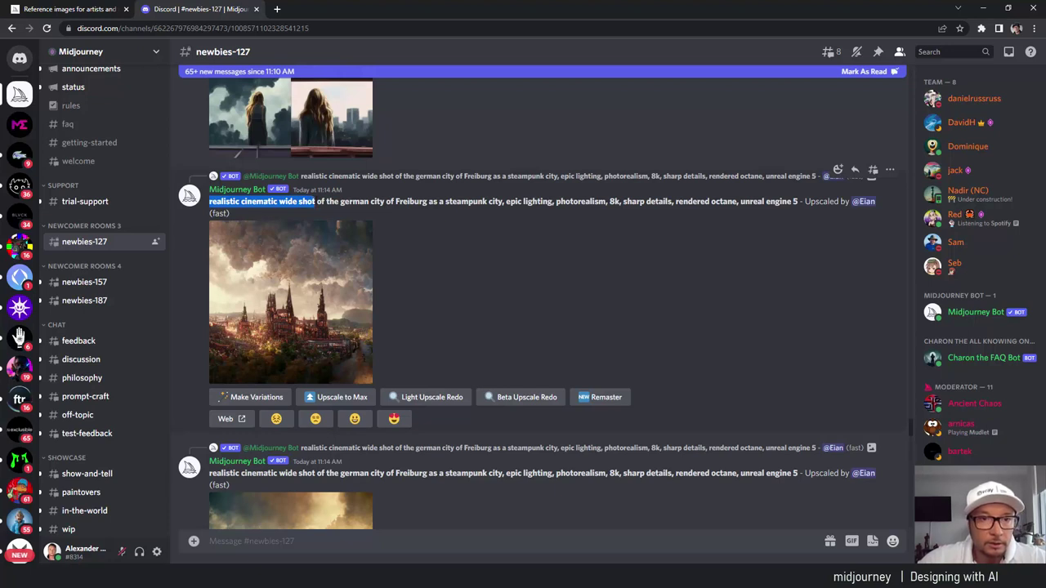
{"action": "left_click_drag", "start_coordinate": [312, 201], "coordinate": [316, 201]}
{"action": "right_click", "coordinate": [316, 201]}
{"action": "left_click", "coordinate": [326, 211]}
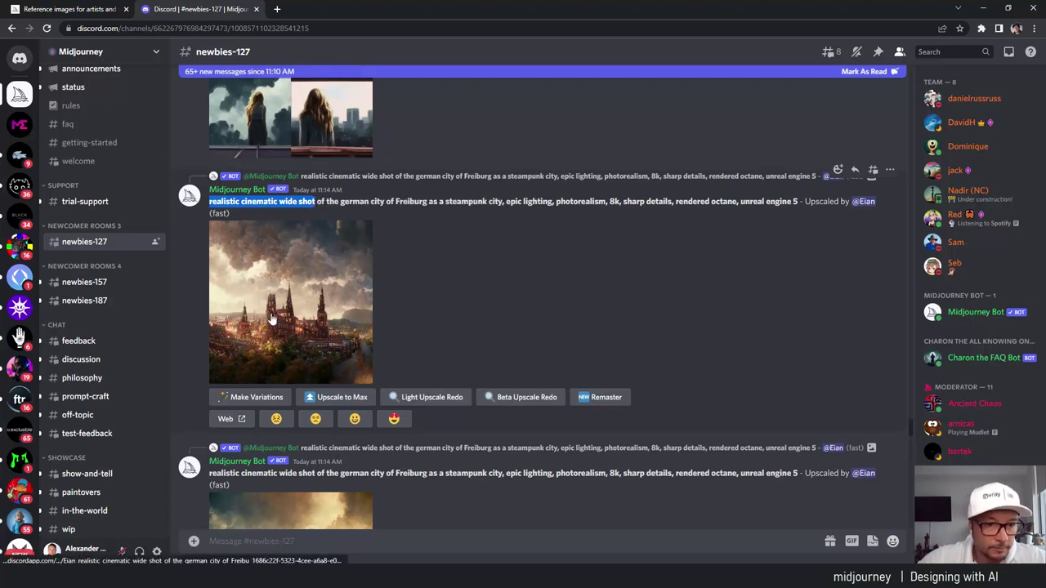
{"action": "left_click", "coordinate": [218, 540]}
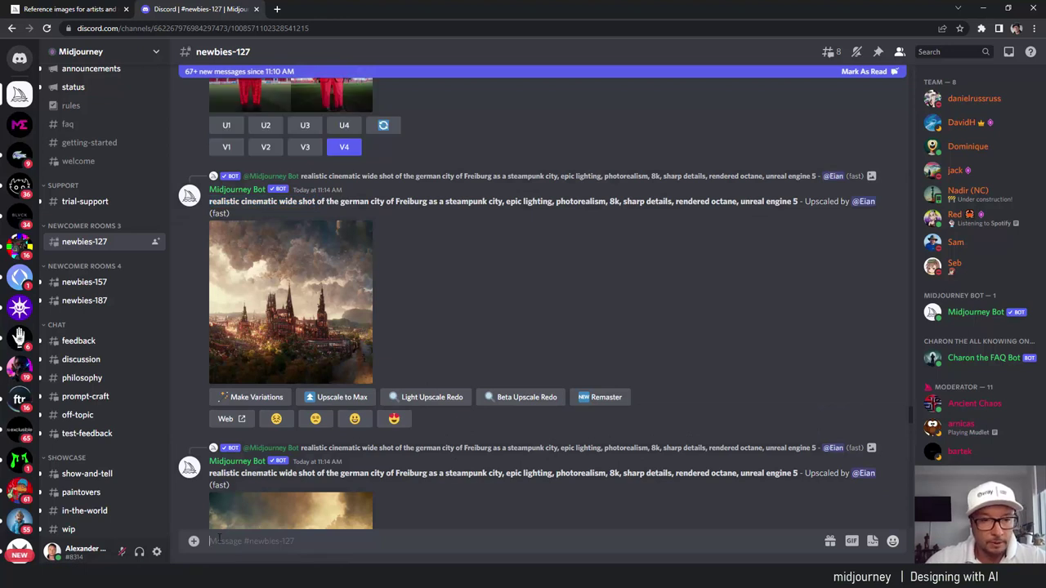
Step: Submit /imagine 'realistic cinematic wide shot of futuristic city, octrane rendered, hyperrealistic, inspired by Santiago Calatrava'
{"action": "type", "text": "/i"}
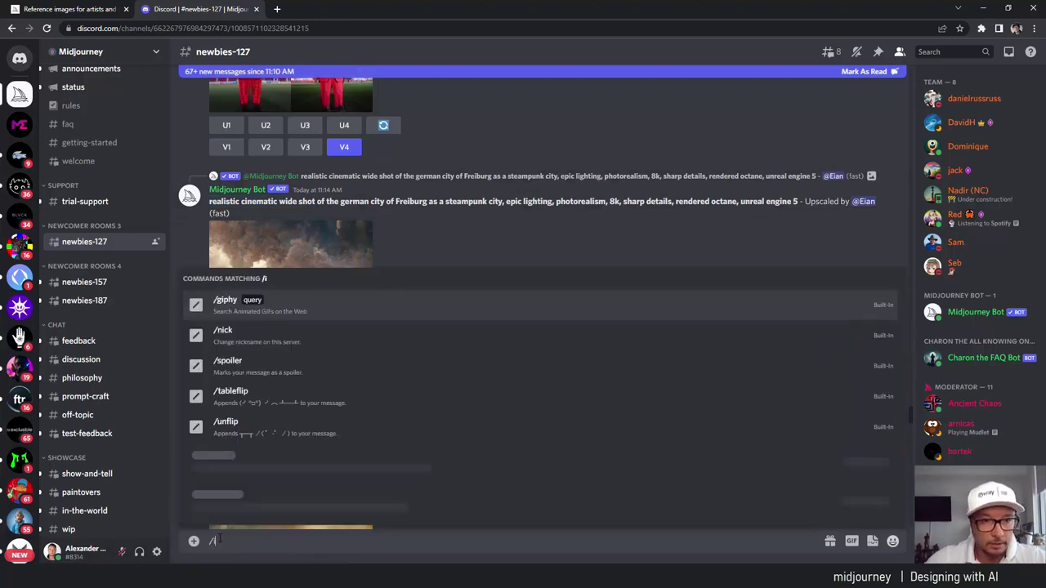
{"action": "type", "text": "m"}
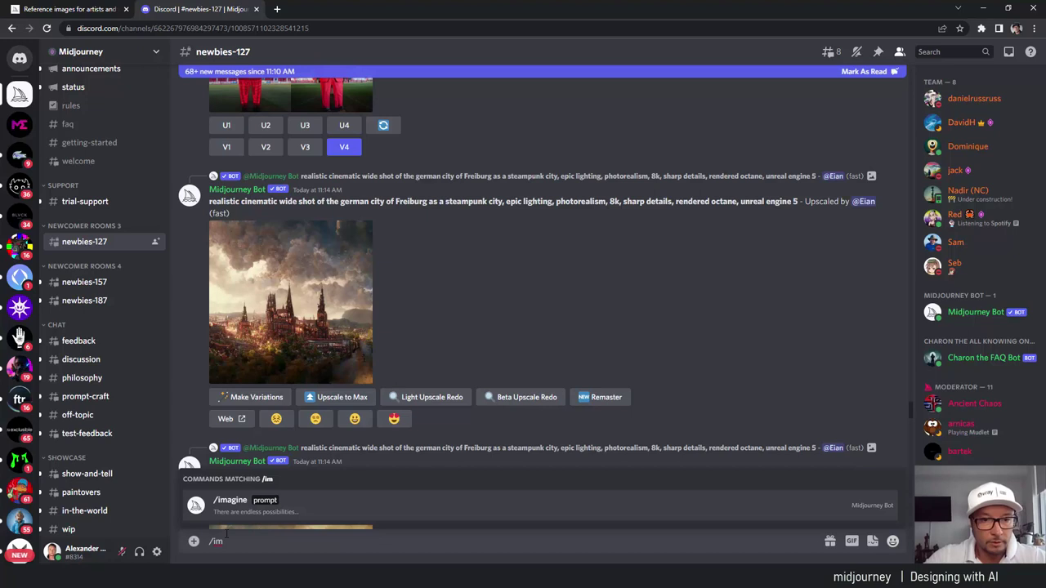
{"action": "left_click", "coordinate": [245, 505]}
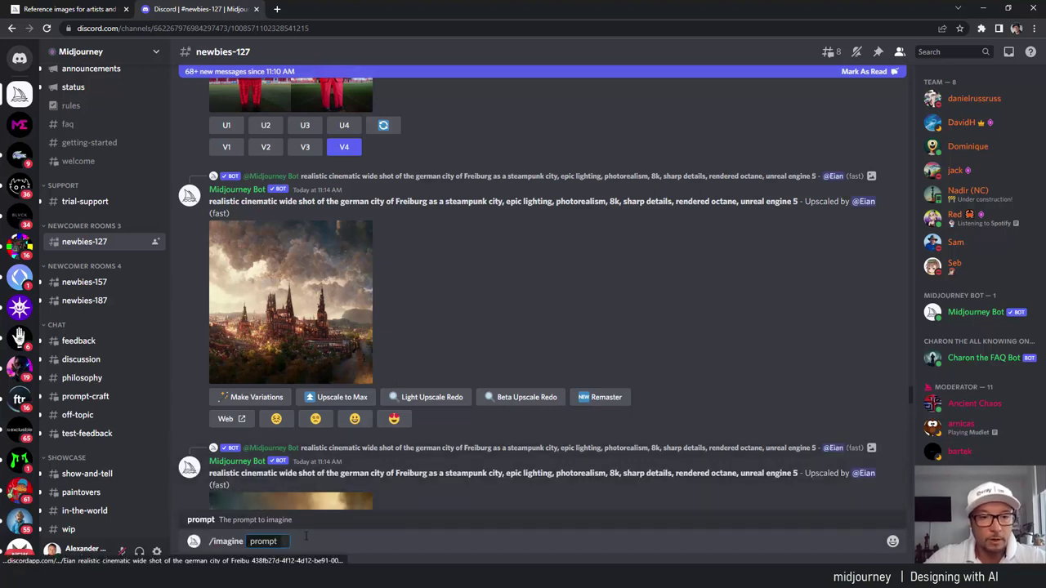
{"action": "type", "text": "realistic cinematic wide shot"}
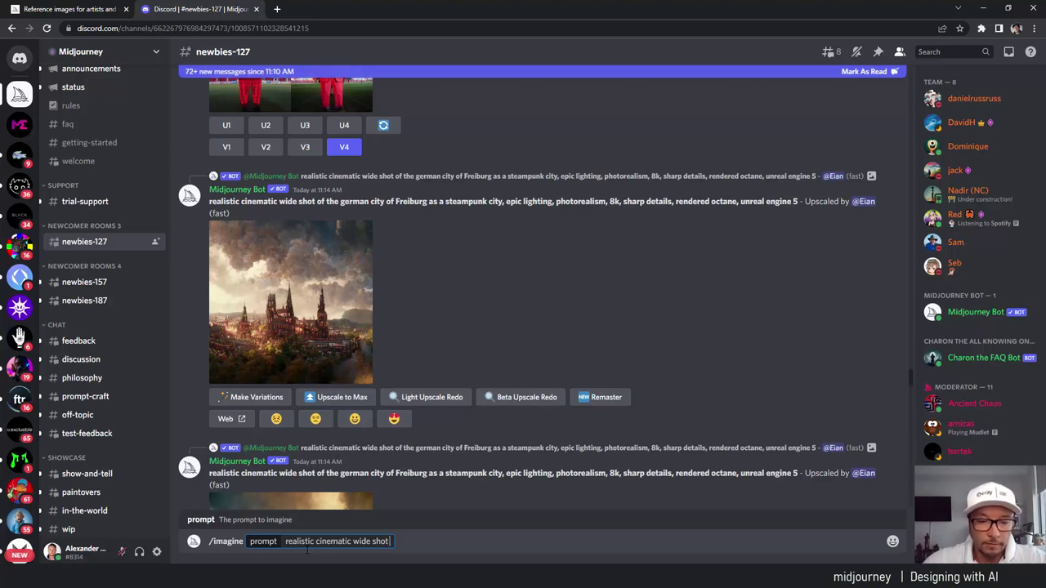
{"action": "type", "text": "of futu"}
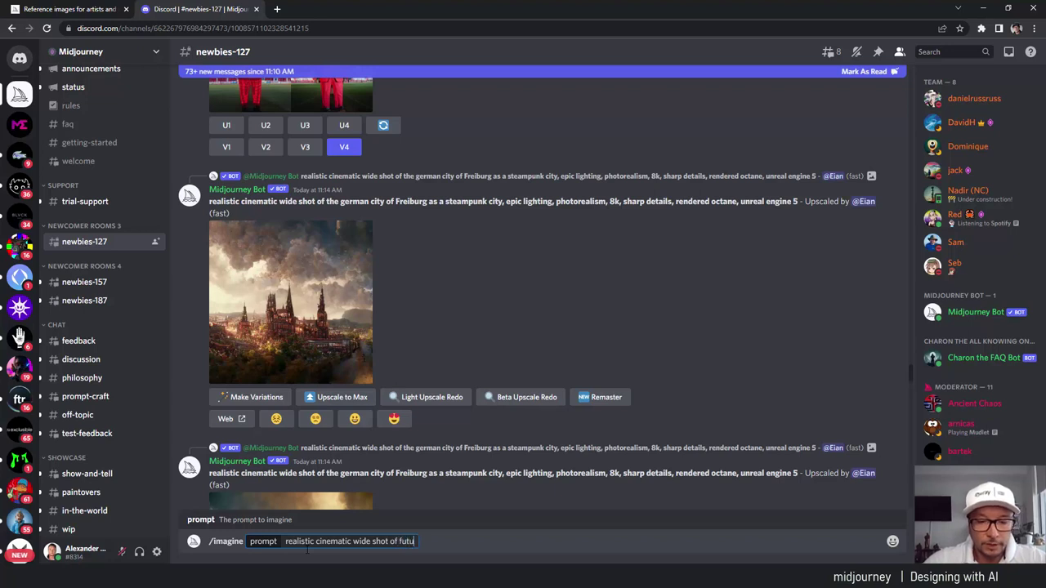
{"action": "type", "text": "ristic"}
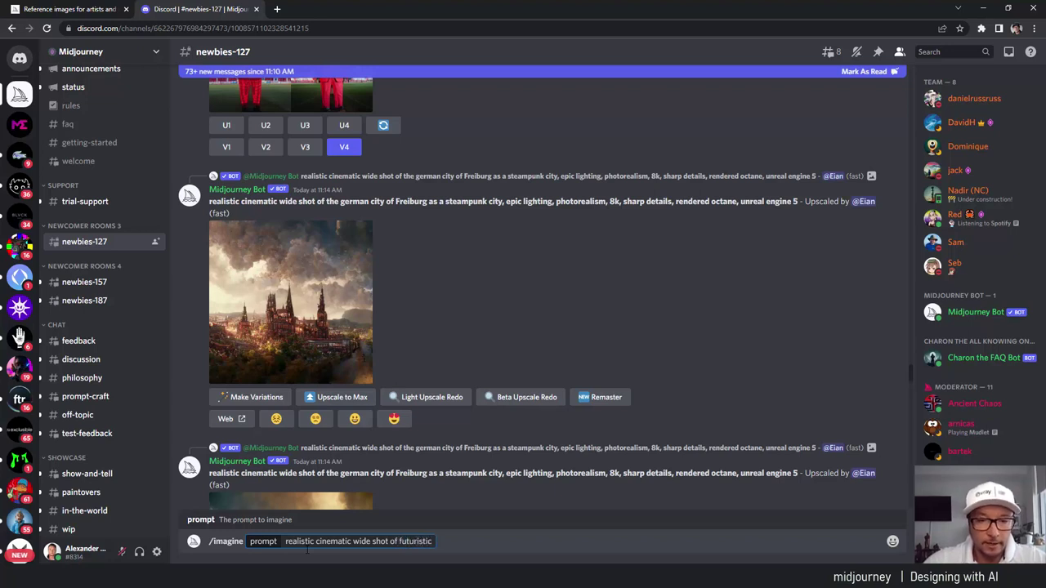
{"action": "type", "text": " ci"}
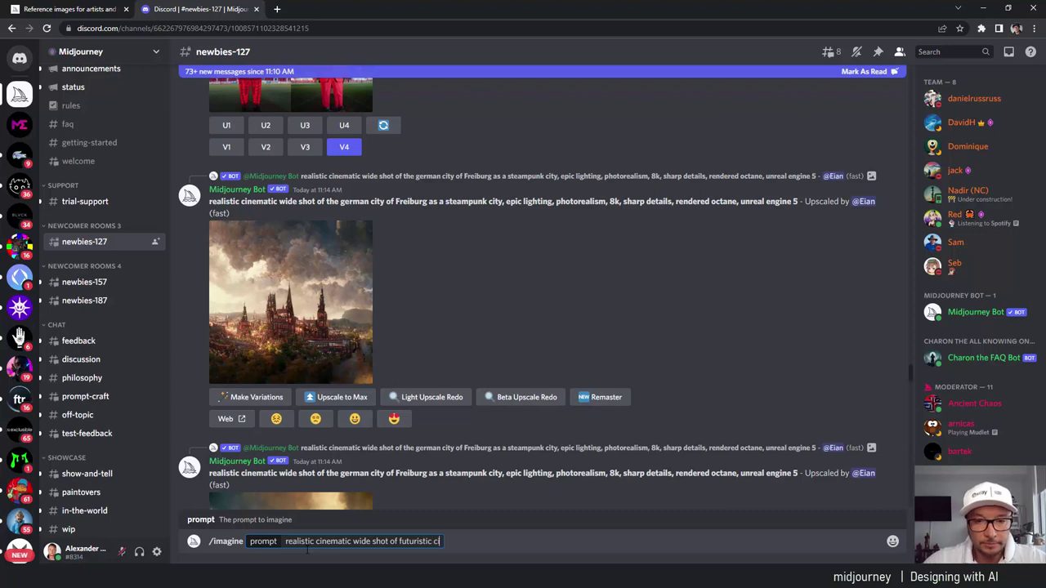
{"action": "type", "text": "ty"}
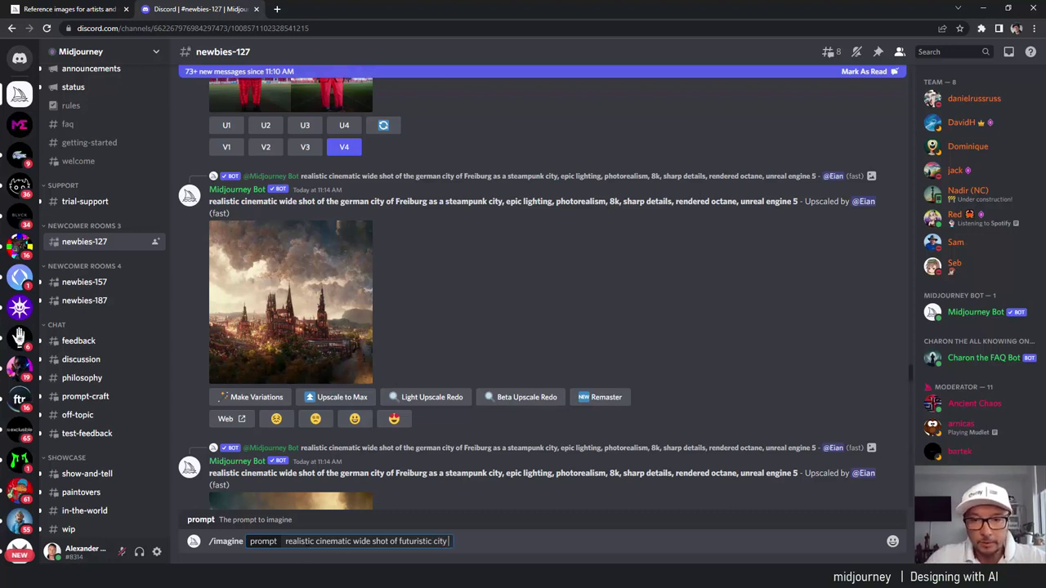
{"action": "scroll", "coordinate": [608, 440], "scroll_direction": "down", "scroll_amount": 1}
{"action": "scroll", "coordinate": [694, 428], "scroll_direction": "down", "scroll_amount": 2}
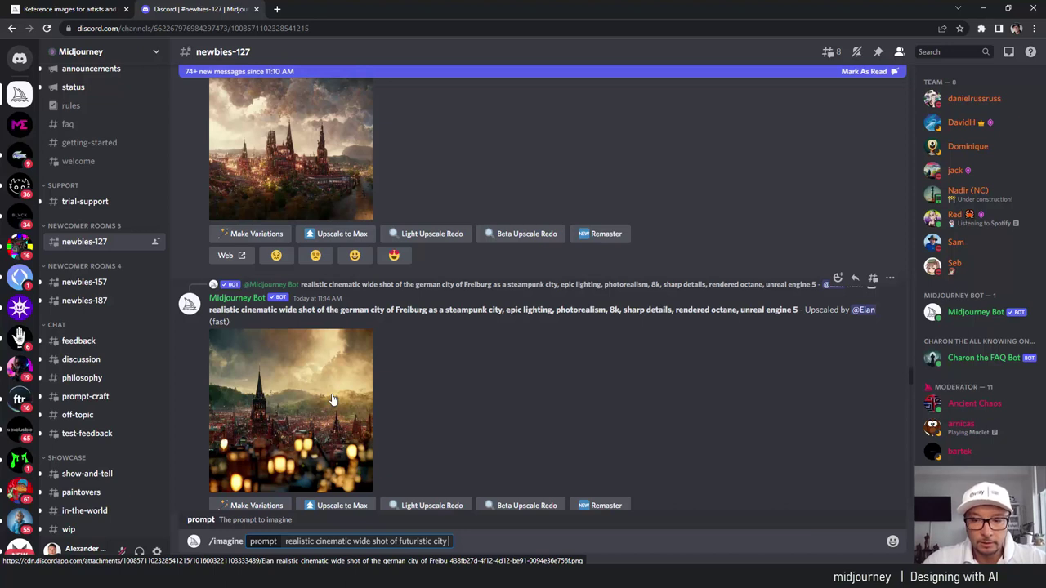
{"action": "type", "text": ", "}
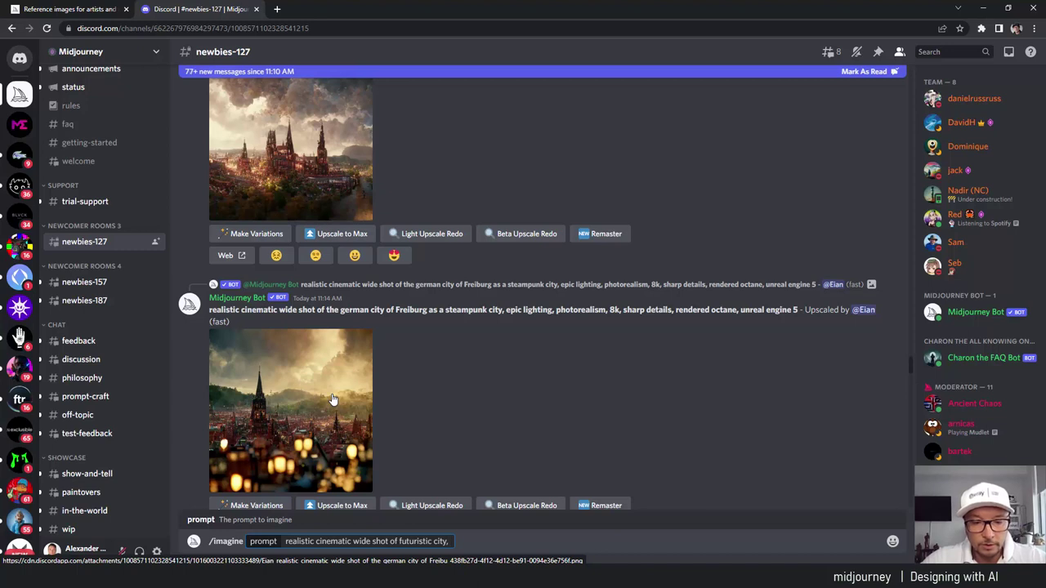
{"action": "type", "text": "octrane"}
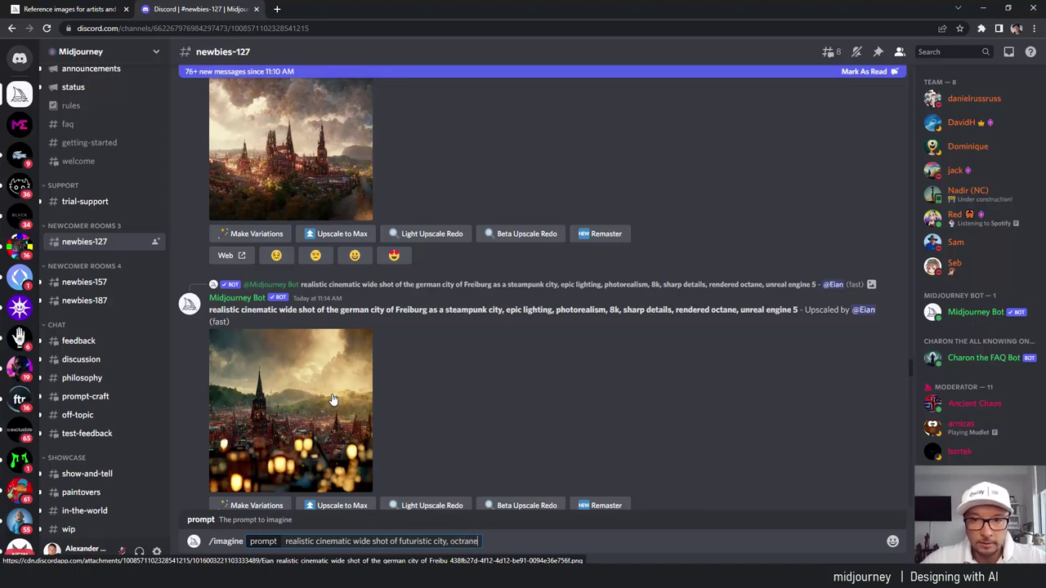
{"action": "type", "text": " rendere"}
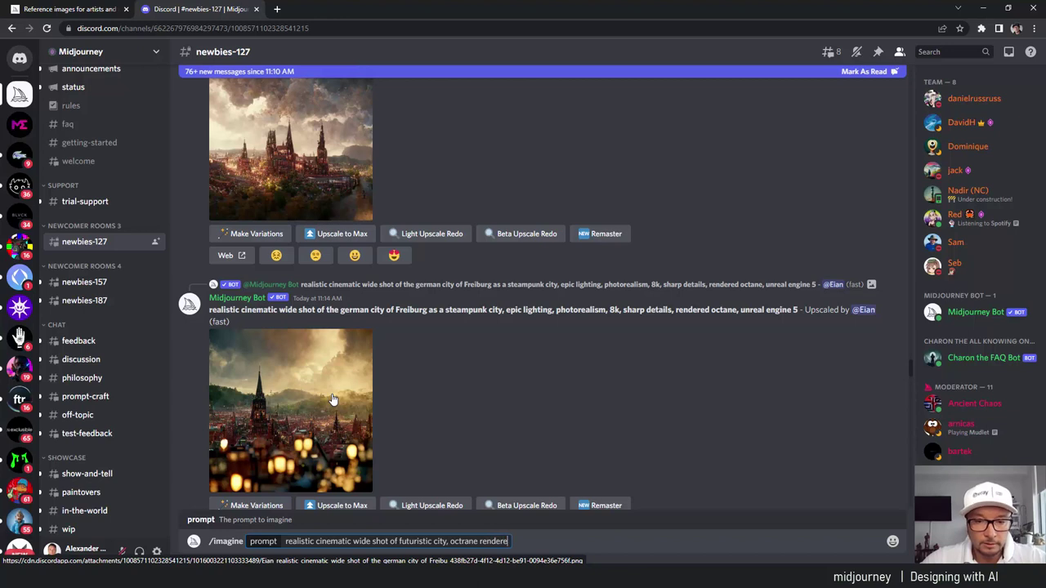
{"action": "type", "text": "d, hy"}
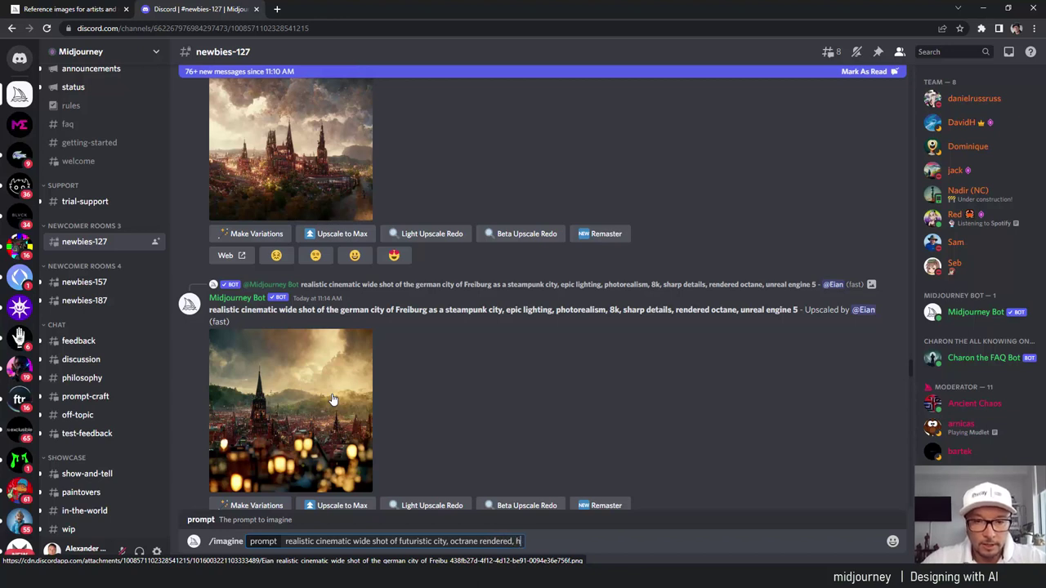
{"action": "type", "text": "per"}
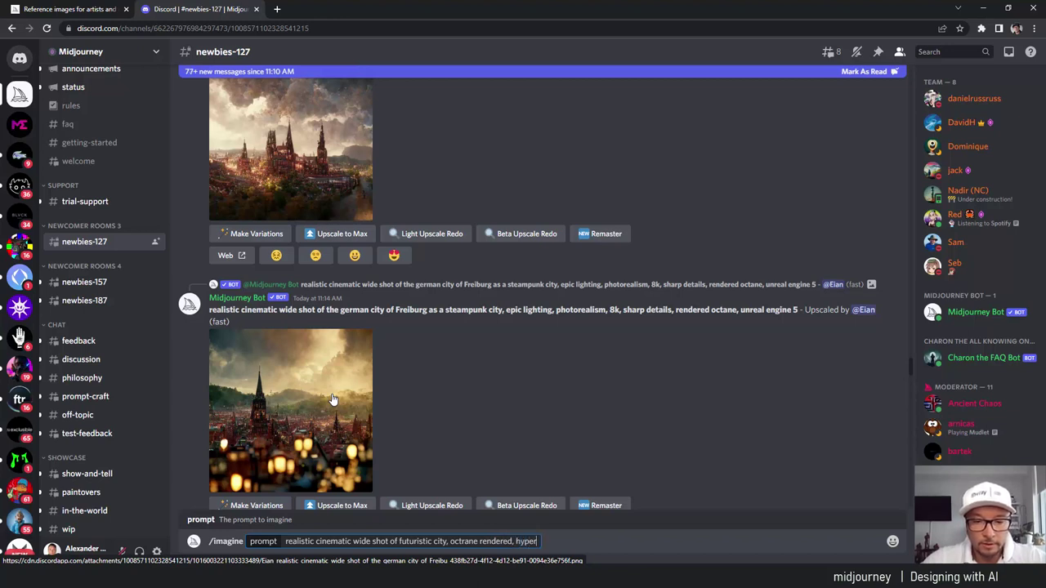
{"action": "type", "text": "re"}
{"action": "type", "text": "alistic,"}
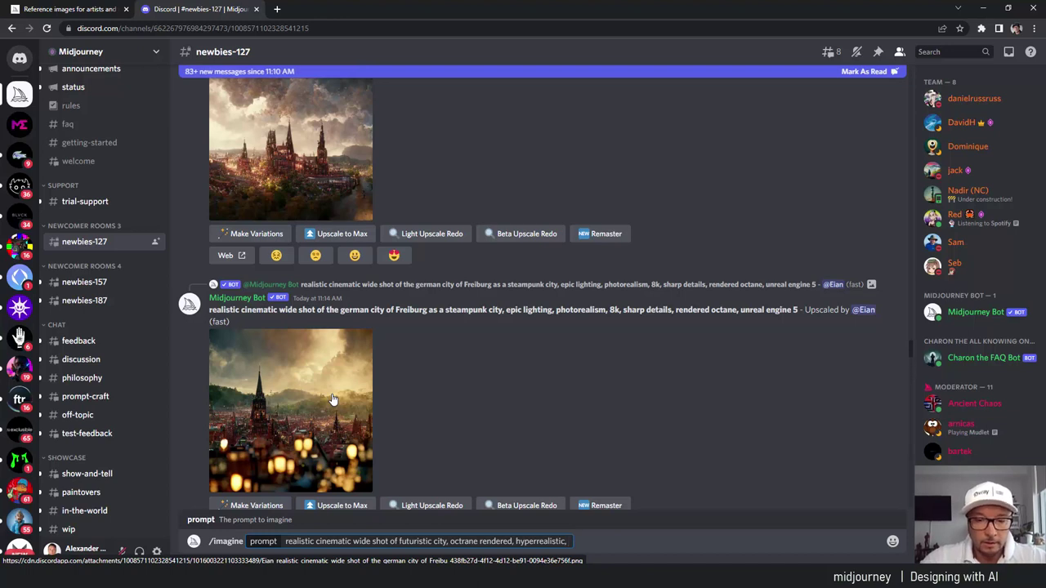
{"action": "type", "text": "in"}
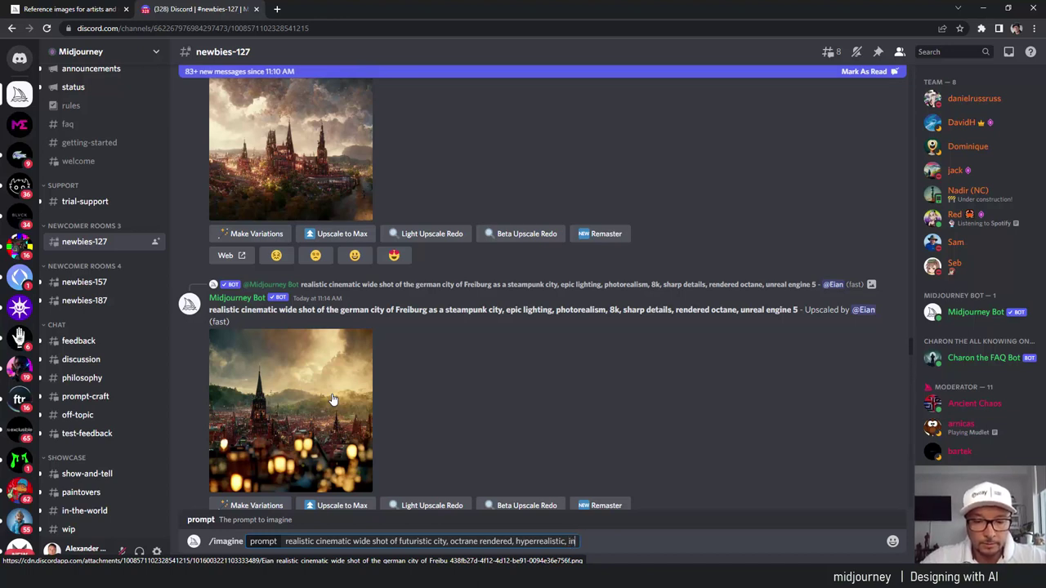
{"action": "type", "text": "spired"}
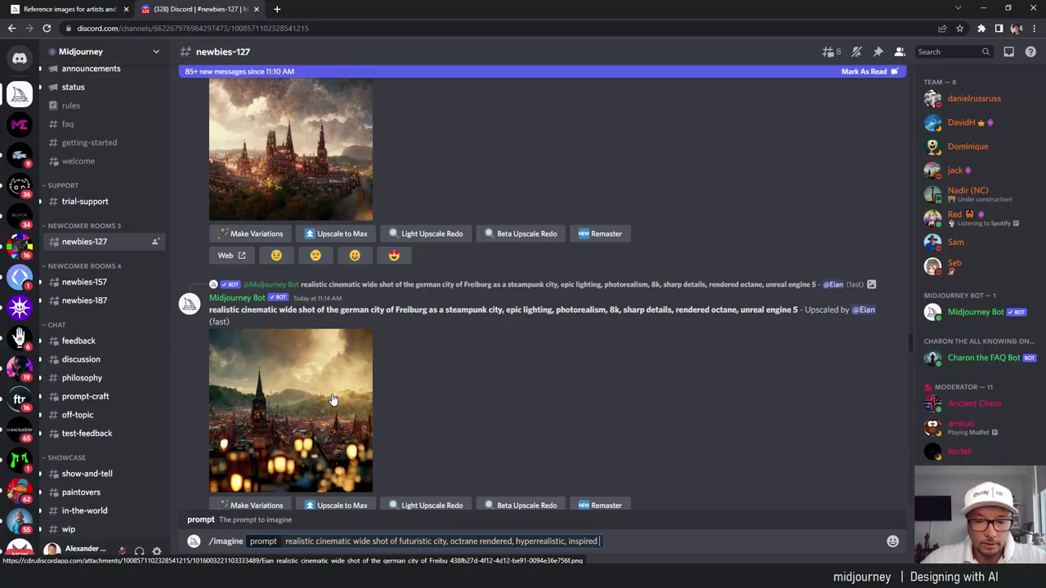
{"action": "type", "text": " by "}
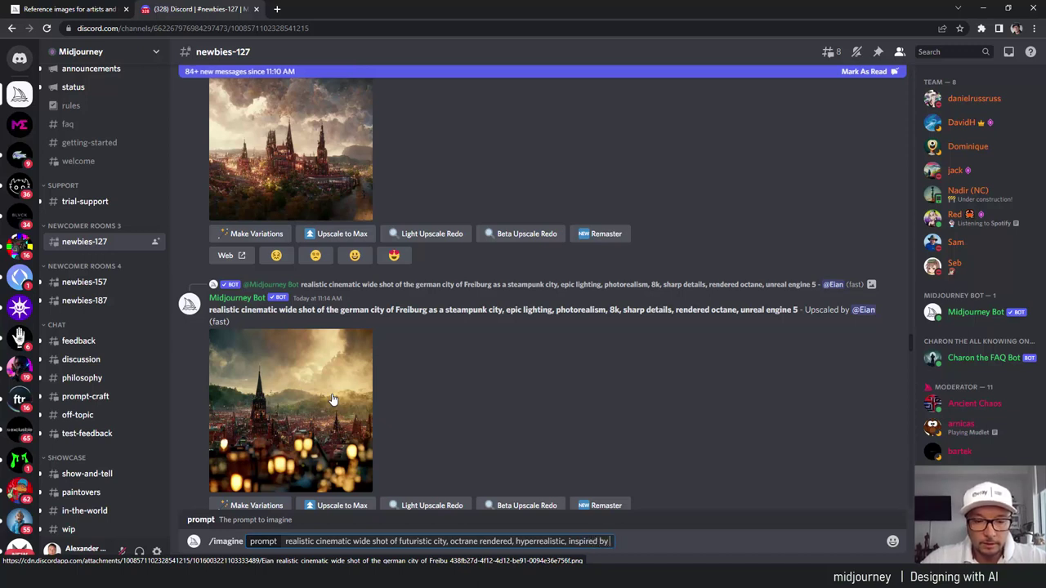
{"action": "type", "text": "San"}
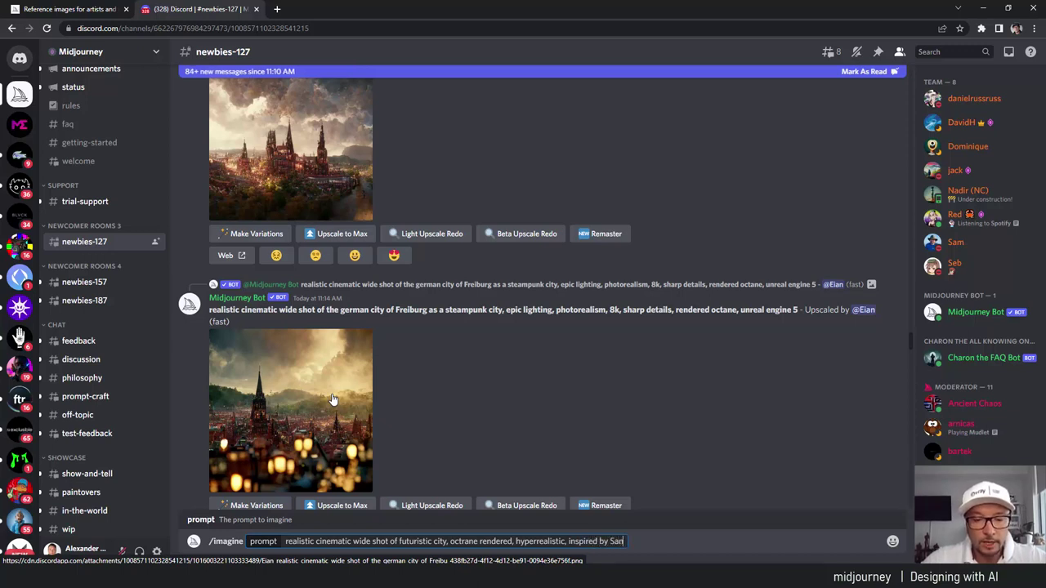
{"action": "type", "text": "tiago"}
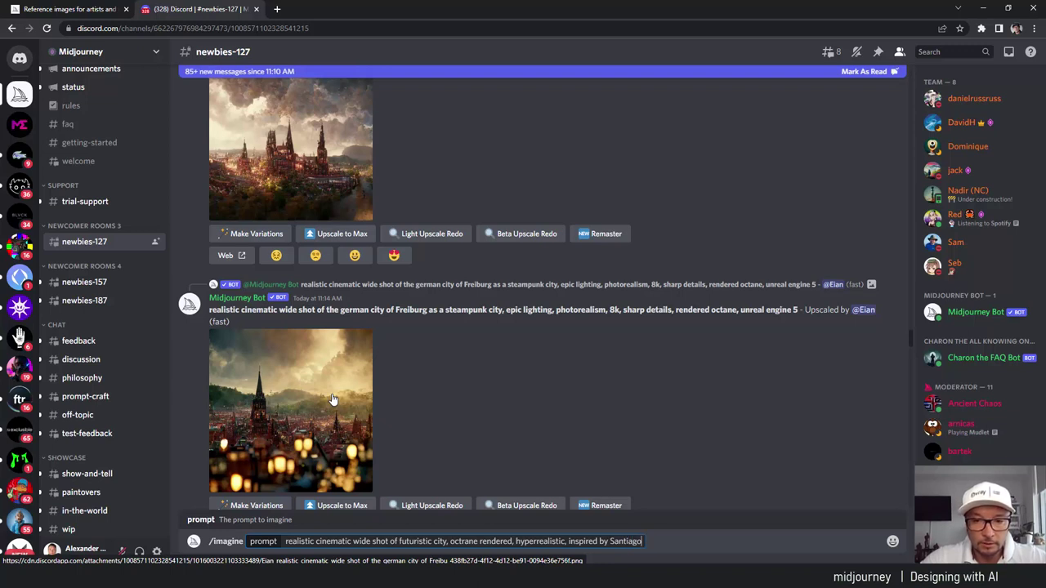
{"action": "type", "text": " Cala"}
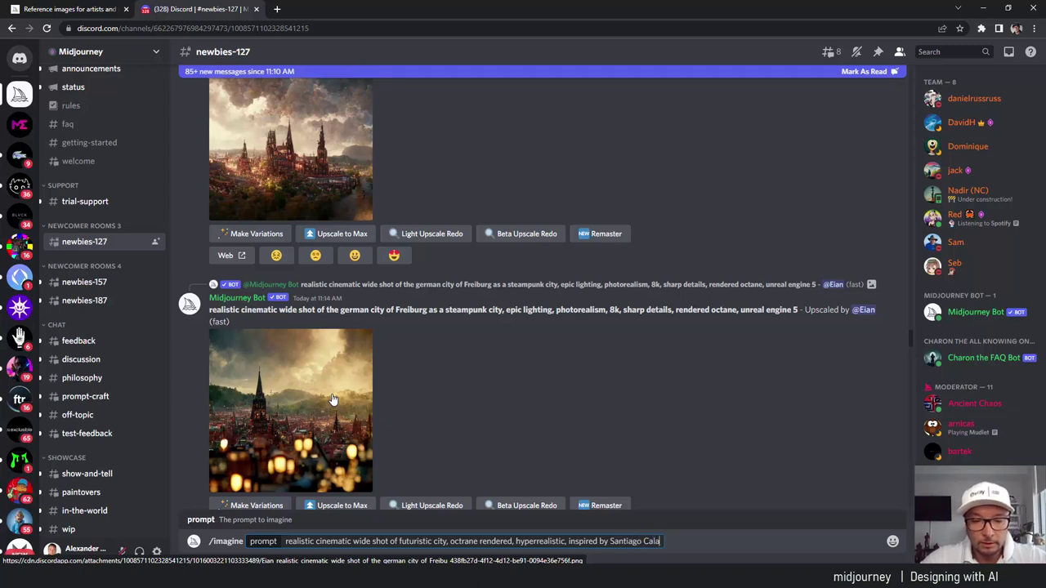
{"action": "type", "text": "trava"}
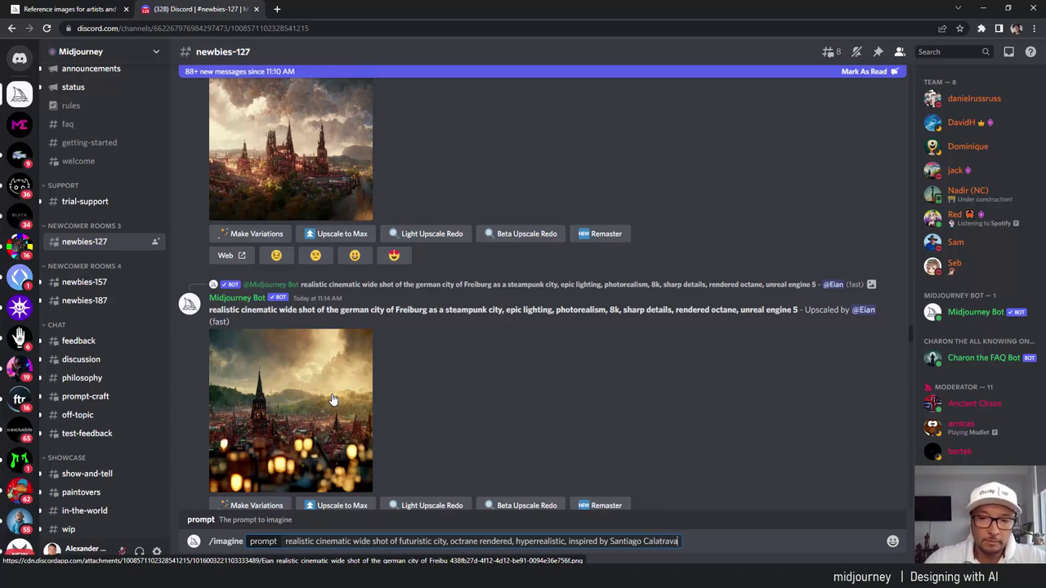
{"action": "key", "text": "Return"}
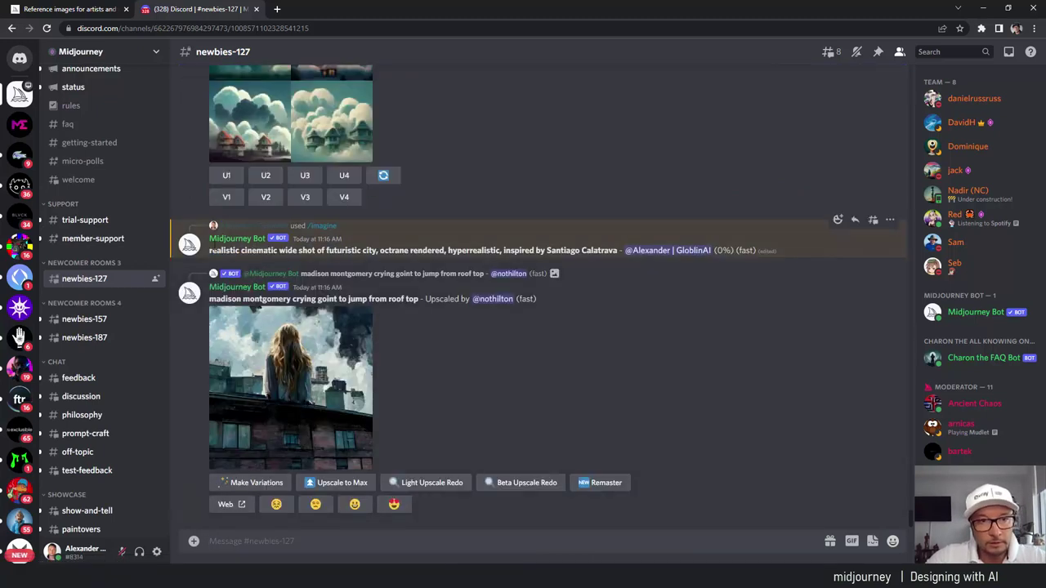
{"action": "mouse_move", "coordinate": [490, 245]}
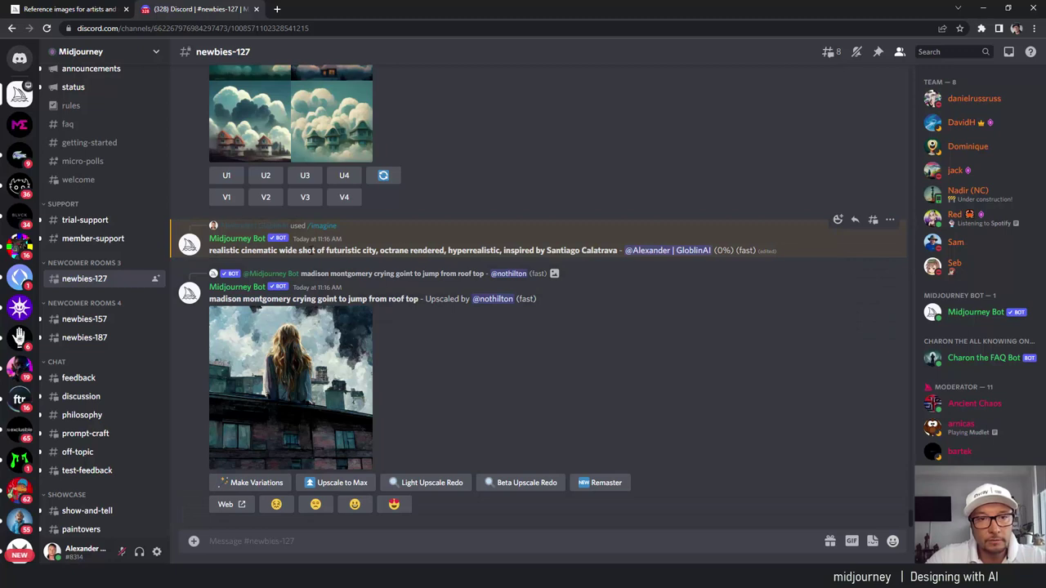
Step: Wait for the futuristic-city job to finish and enlarge its four-image Calatrava grid
{"action": "scroll", "coordinate": [443, 319], "scroll_direction": "up", "scroll_amount": 3}
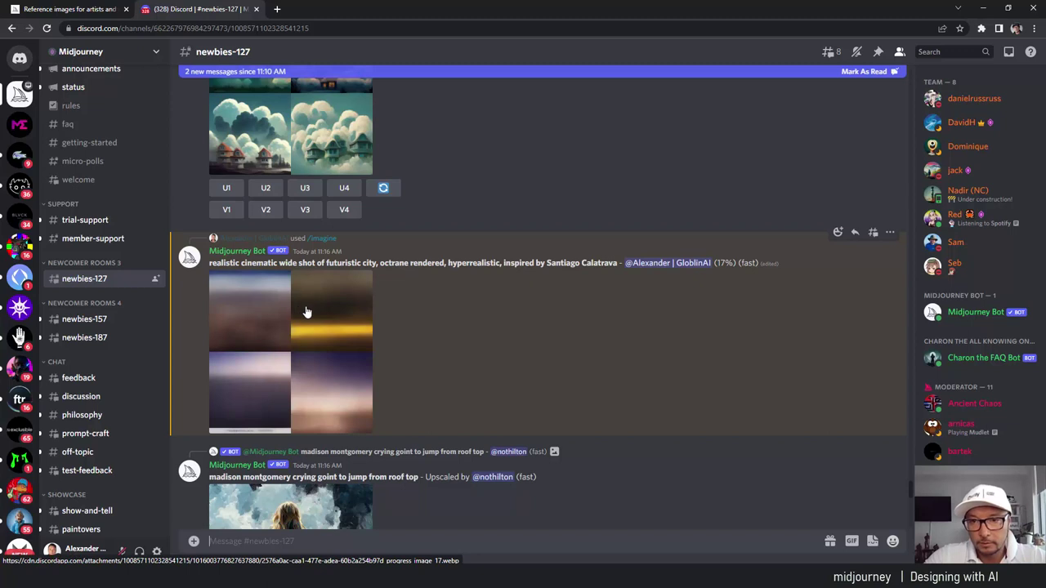
{"action": "double_click", "coordinate": [725, 277]}
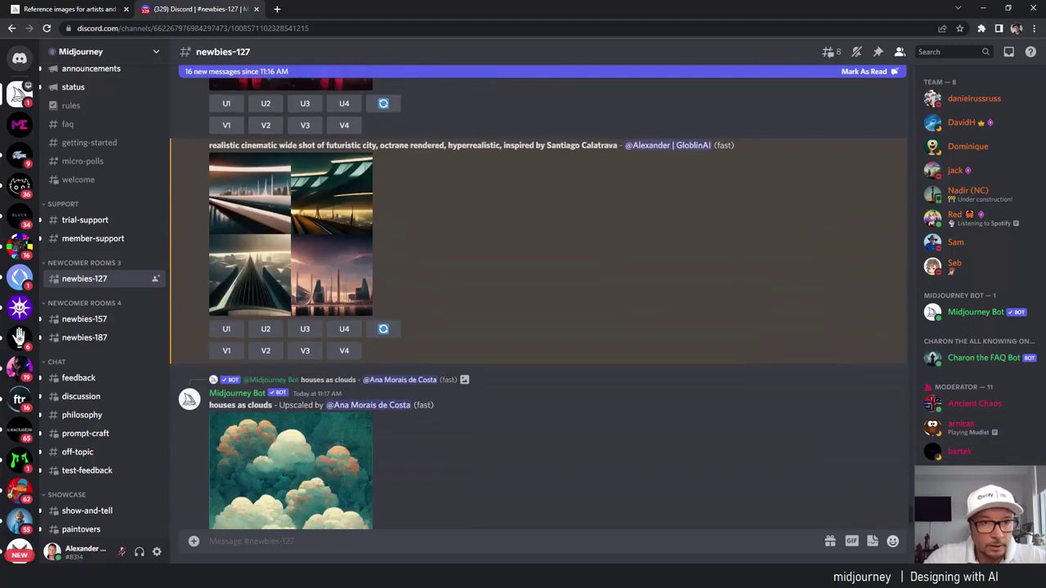
{"action": "left_click", "coordinate": [323, 263]}
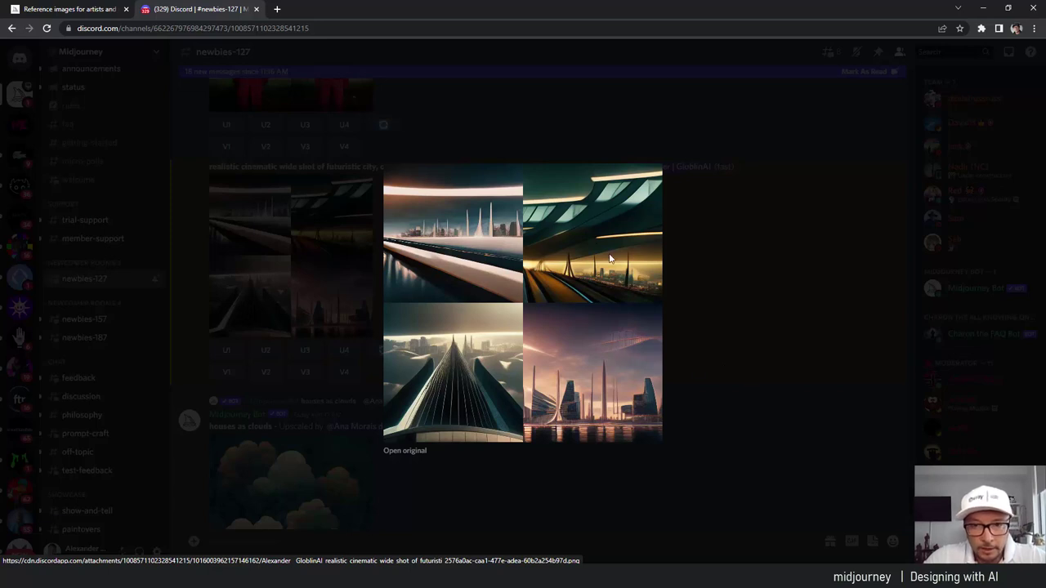
Step: Close the preview and request variations of the fourth city image (V4)
{"action": "left_click", "coordinate": [686, 376]}
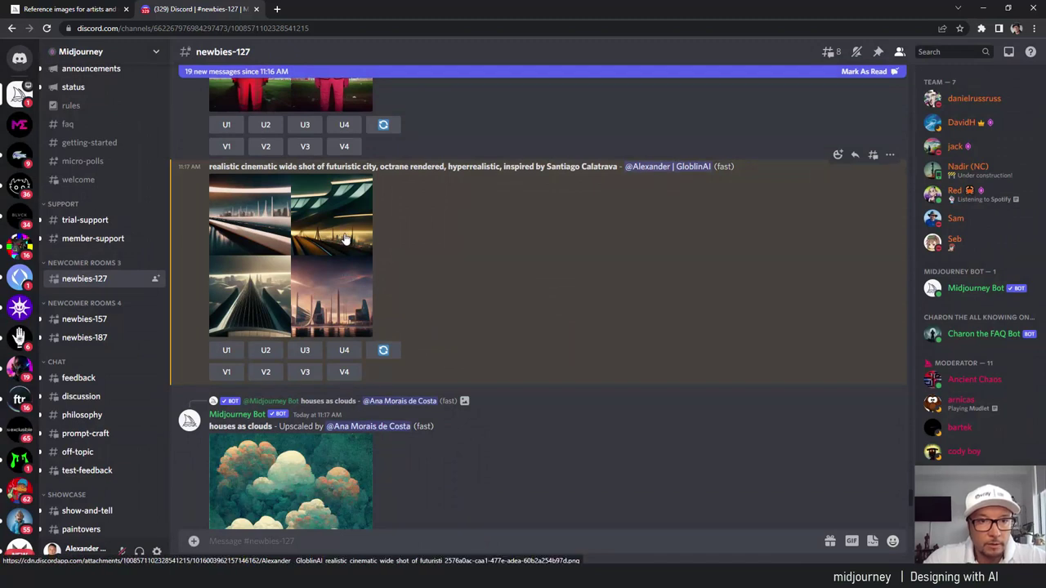
{"action": "mouse_move", "coordinate": [265, 371]}
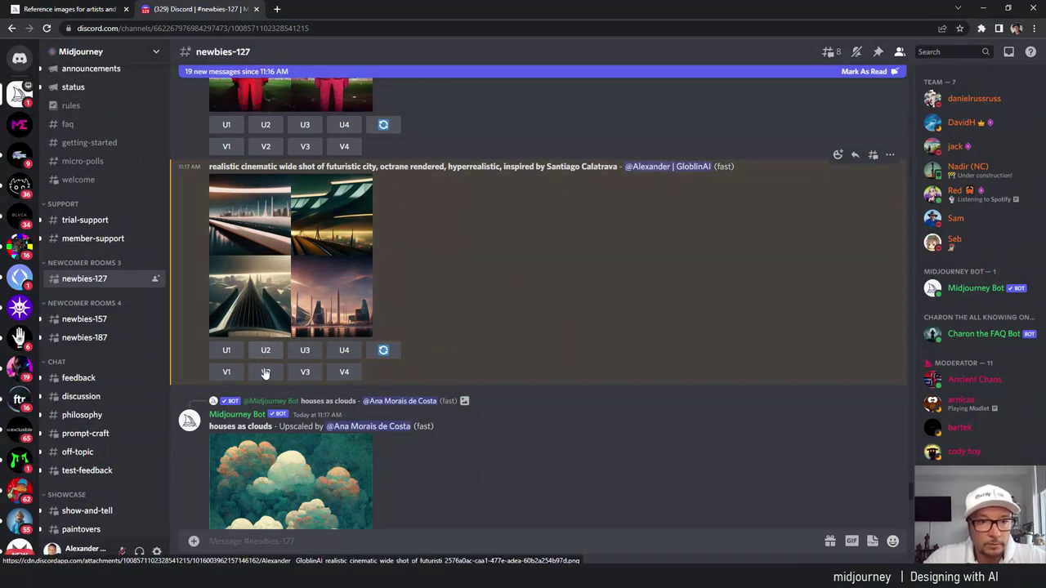
{"action": "left_click", "coordinate": [344, 373]}
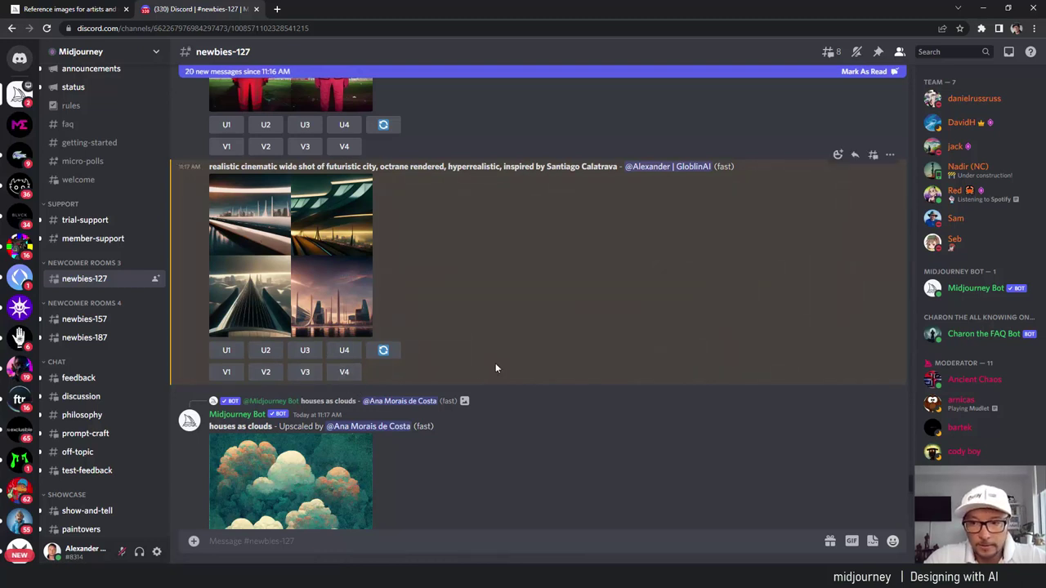
{"action": "scroll", "coordinate": [537, 303], "scroll_direction": "down", "scroll_amount": 5}
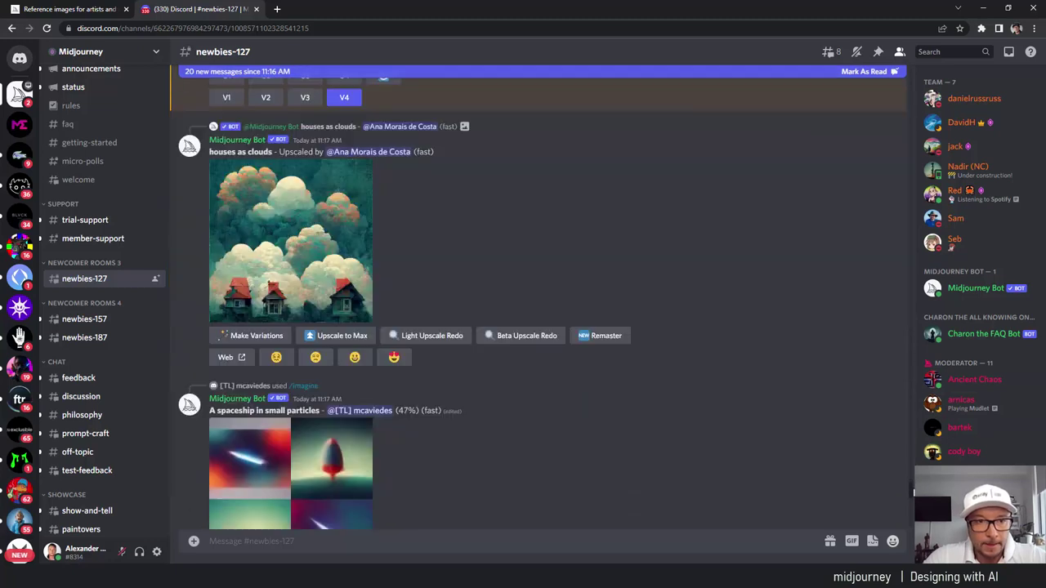
{"action": "scroll", "coordinate": [538, 303], "scroll_direction": "down", "scroll_amount": 5}
{"action": "scroll", "coordinate": [537, 303], "scroll_direction": "down", "scroll_amount": 4}
{"action": "scroll", "coordinate": [537, 303], "scroll_direction": "down", "scroll_amount": 6}
{"action": "scroll", "coordinate": [537, 303], "scroll_direction": "down", "scroll_amount": 5}
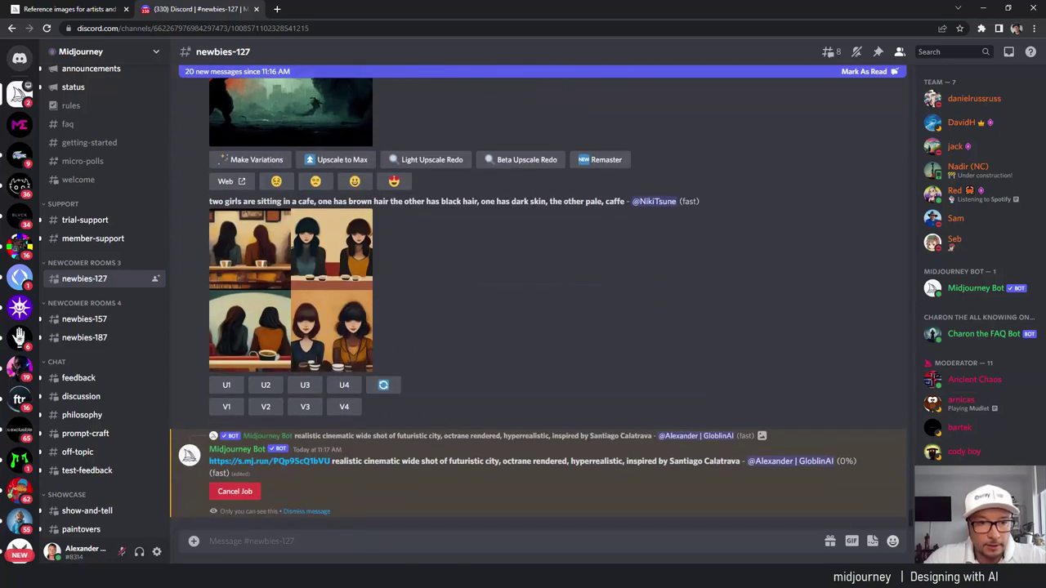
{"action": "scroll", "coordinate": [537, 303], "scroll_direction": "down", "scroll_amount": 5}
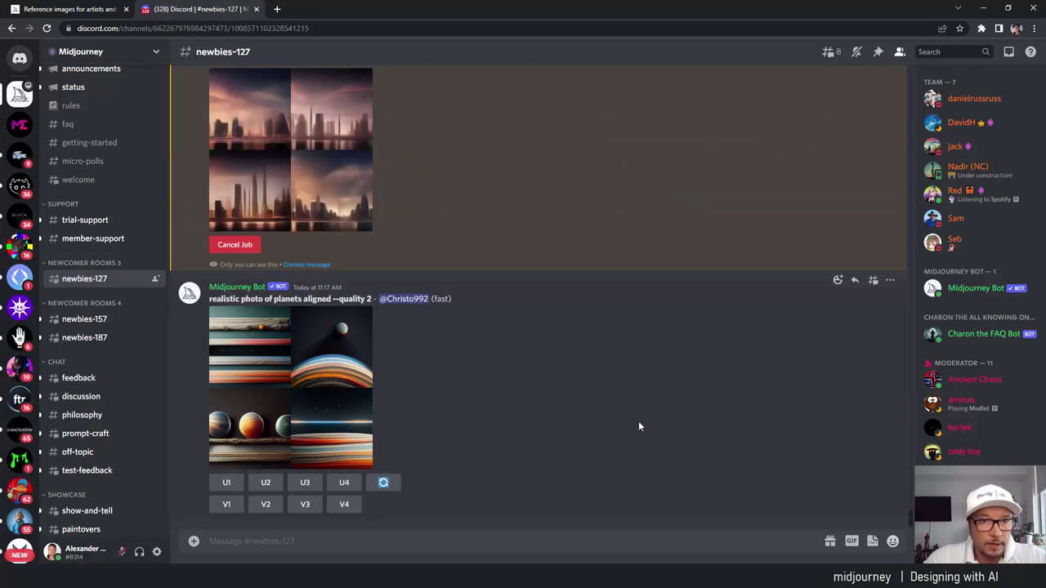
Step: Return to the Calatrava grid and upscale the second city image (U2)
{"action": "scroll", "coordinate": [351, 347], "scroll_direction": "up", "scroll_amount": 2}
{"action": "scroll", "coordinate": [335, 343], "scroll_direction": "up", "scroll_amount": 5}
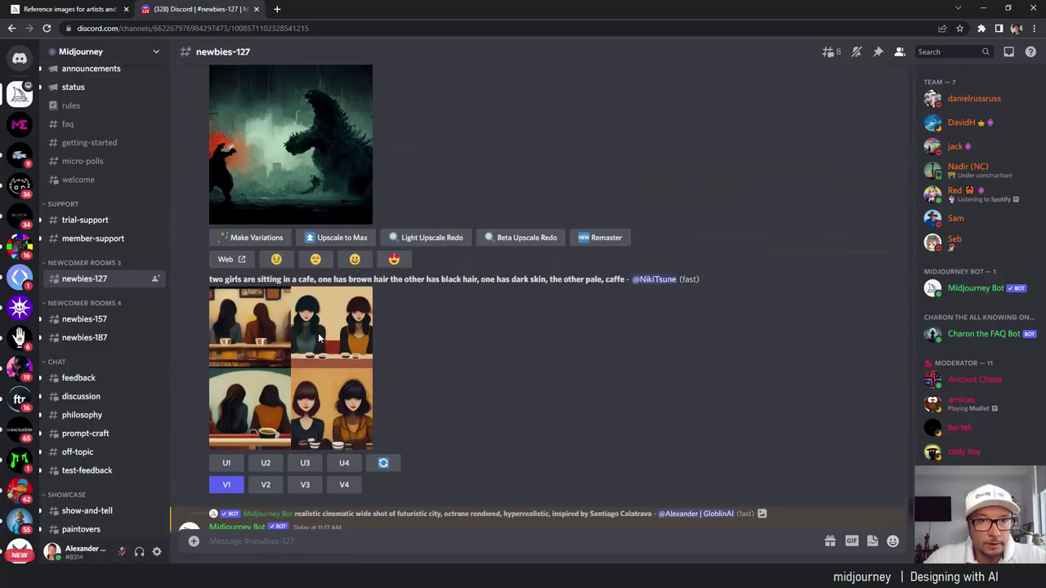
{"action": "scroll", "coordinate": [317, 339], "scroll_direction": "up", "scroll_amount": 5}
{"action": "scroll", "coordinate": [317, 334], "scroll_direction": "up", "scroll_amount": 3}
{"action": "scroll", "coordinate": [318, 335], "scroll_direction": "down", "scroll_amount": 15}
{"action": "scroll", "coordinate": [318, 335], "scroll_direction": "up", "scroll_amount": 3}
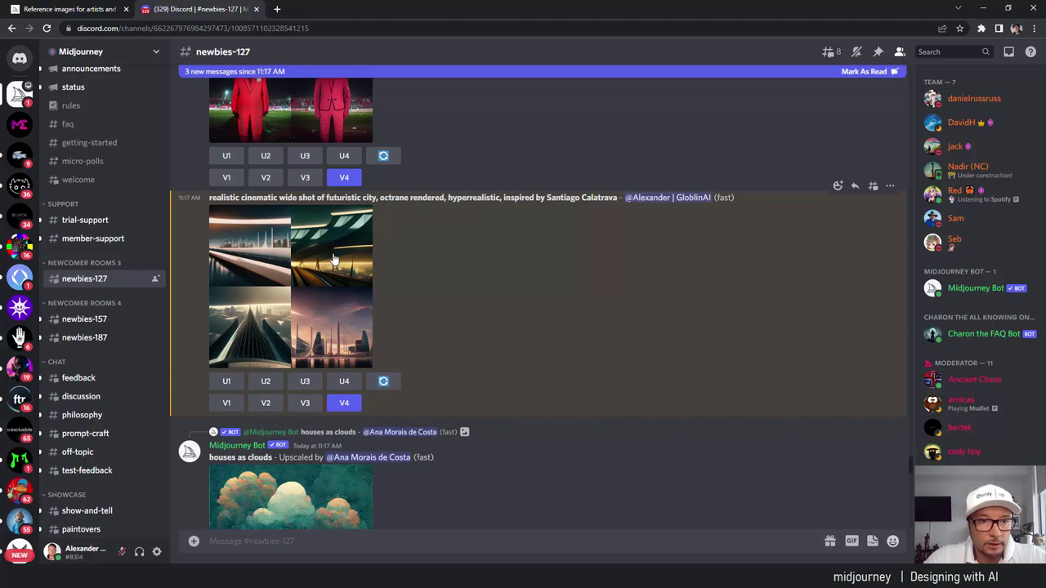
{"action": "left_click", "coordinate": [265, 383]}
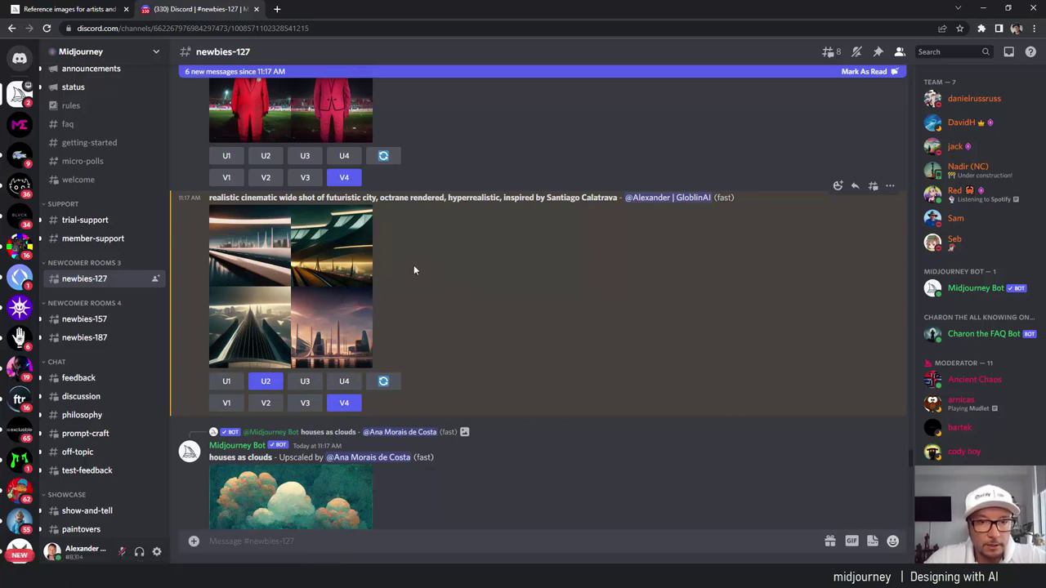
Step: Scroll down to the new futuristic-city variation grid
{"action": "scroll", "coordinate": [425, 273], "scroll_direction": "down", "scroll_amount": 3}
{"action": "scroll", "coordinate": [435, 282], "scroll_direction": "down", "scroll_amount": 4}
{"action": "scroll", "coordinate": [442, 296], "scroll_direction": "down", "scroll_amount": 5}
{"action": "scroll", "coordinate": [443, 296], "scroll_direction": "down", "scroll_amount": 5}
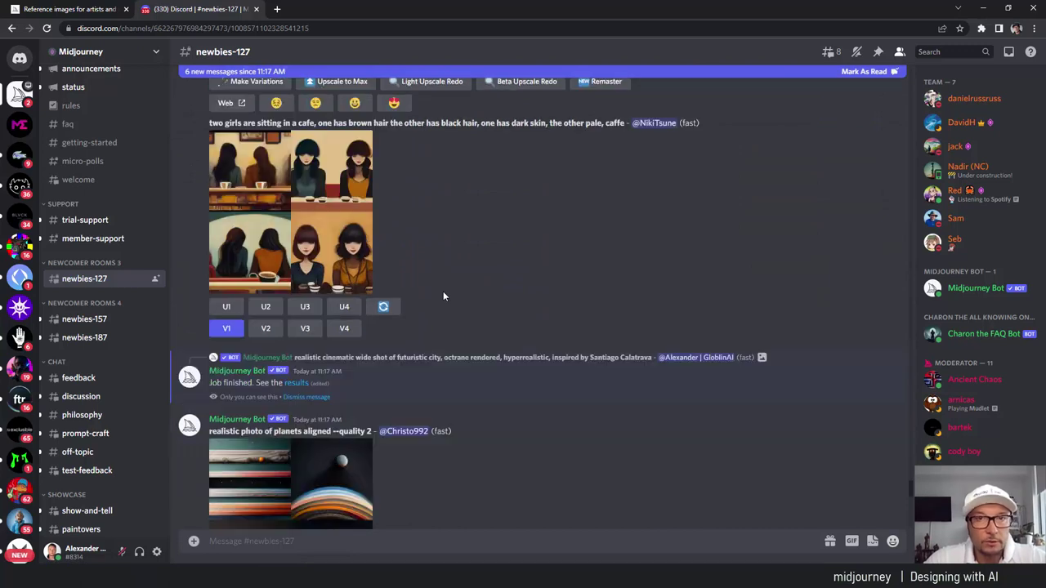
{"action": "scroll", "coordinate": [443, 296], "scroll_direction": "down", "scroll_amount": 4}
{"action": "scroll", "coordinate": [442, 296], "scroll_direction": "down", "scroll_amount": 4}
{"action": "scroll", "coordinate": [441, 294], "scroll_direction": "down", "scroll_amount": 4}
{"action": "scroll", "coordinate": [440, 294], "scroll_direction": "down", "scroll_amount": 3}
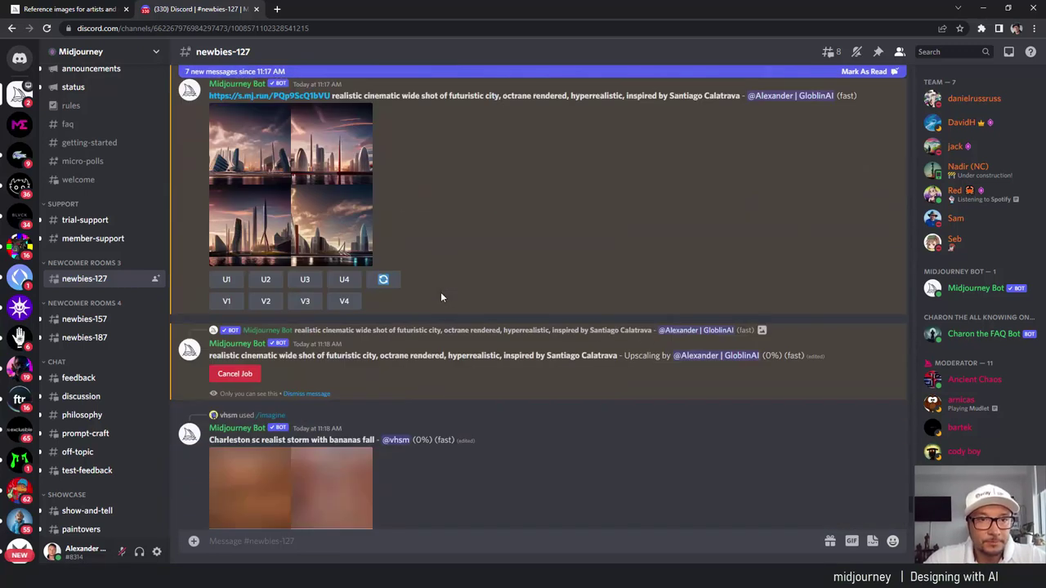
{"action": "scroll", "coordinate": [441, 294], "scroll_direction": "down", "scroll_amount": 3}
{"action": "scroll", "coordinate": [440, 291], "scroll_direction": "up", "scroll_amount": 2}
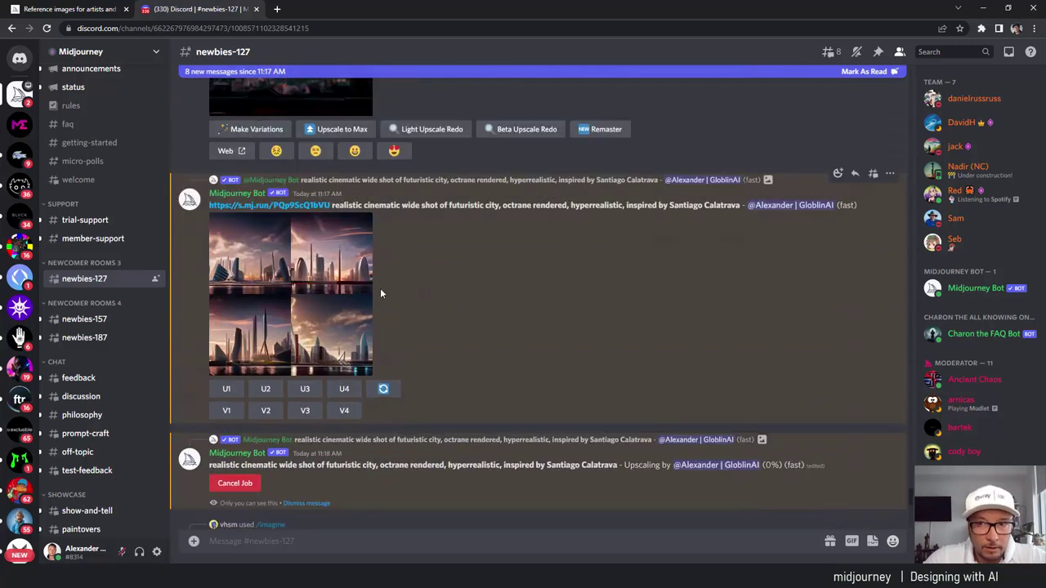
Step: Inspect the variation grid enlarged, then close it to follow the U2 upscale
{"action": "left_click", "coordinate": [297, 284]}
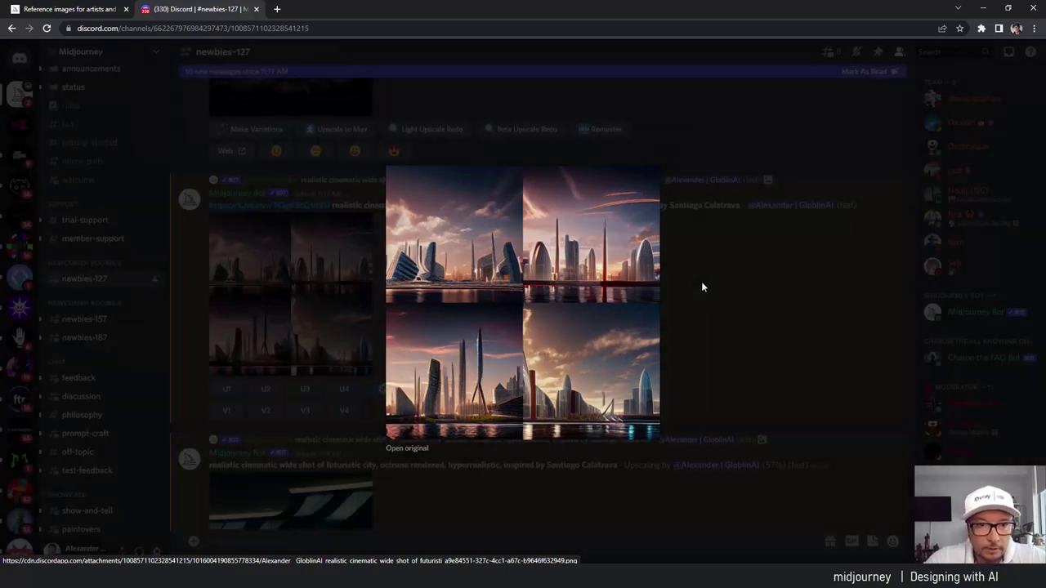
{"action": "left_click", "coordinate": [701, 287]}
{"action": "scroll", "coordinate": [701, 287], "scroll_direction": "down", "scroll_amount": 5}
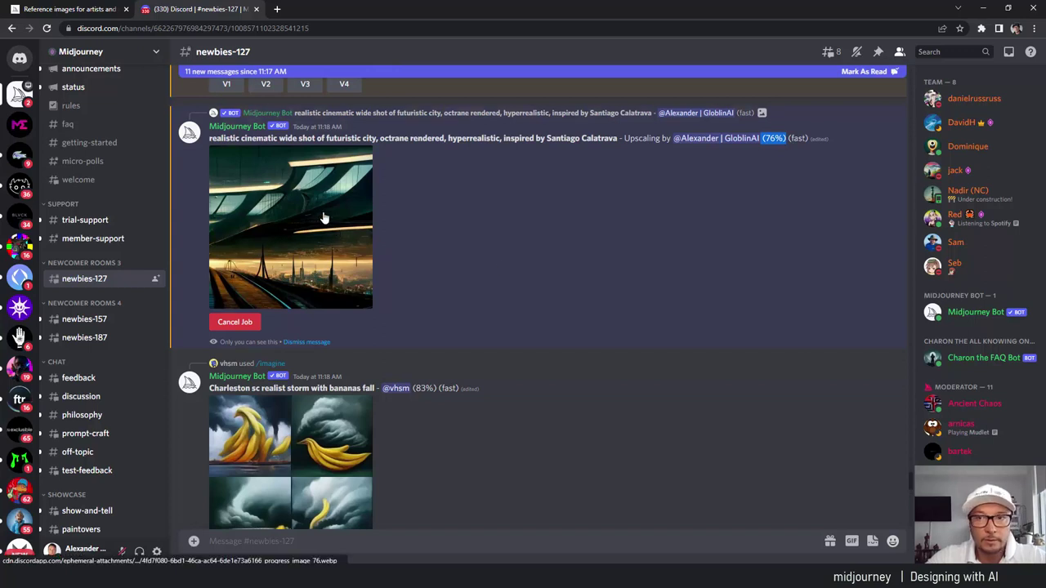
Step: Request upscales U3, U2 and U4 from the new futuristic-city variation grid
{"action": "scroll", "coordinate": [472, 247], "scroll_direction": "down", "scroll_amount": 3}
{"action": "scroll", "coordinate": [472, 247], "scroll_direction": "up", "scroll_amount": 5}
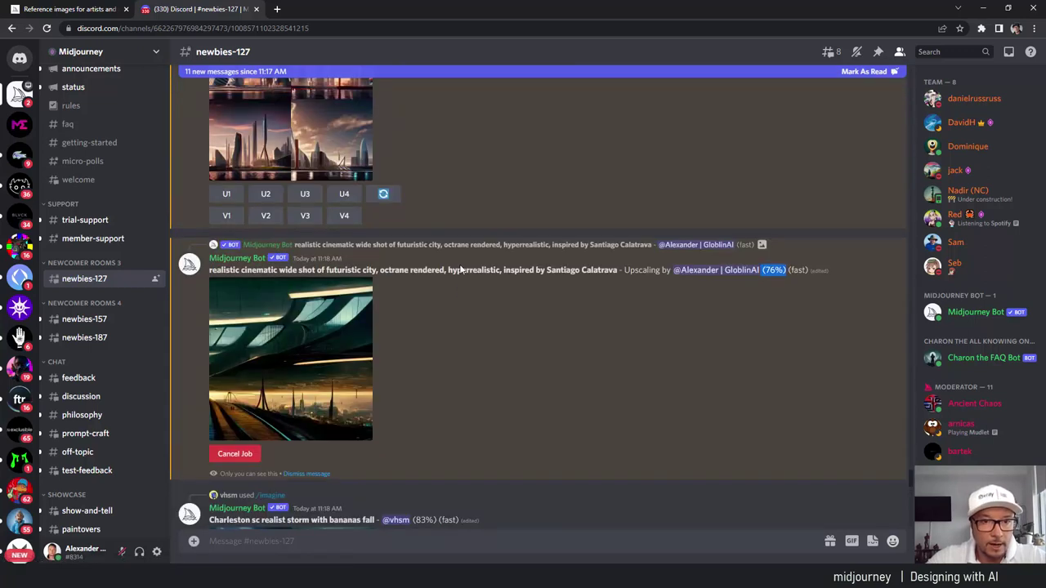
{"action": "scroll", "coordinate": [462, 270], "scroll_direction": "up", "scroll_amount": 2}
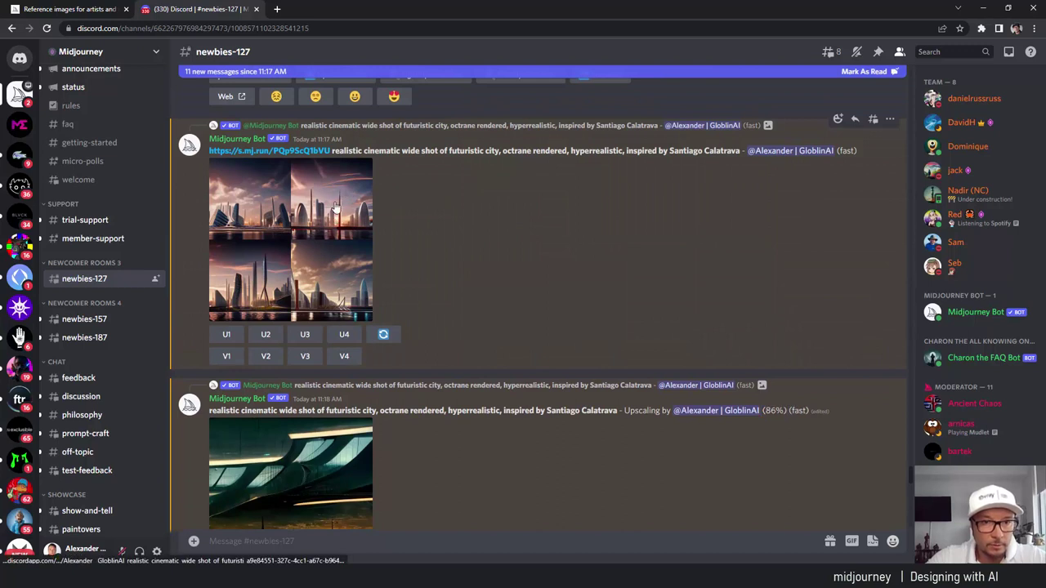
{"action": "left_click", "coordinate": [303, 337]}
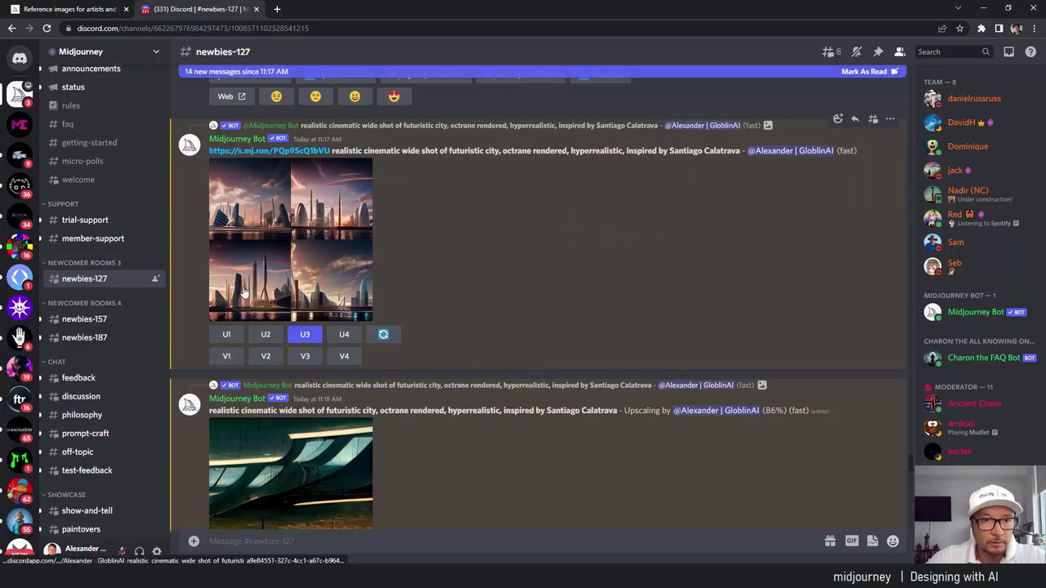
{"action": "left_click", "coordinate": [266, 335]}
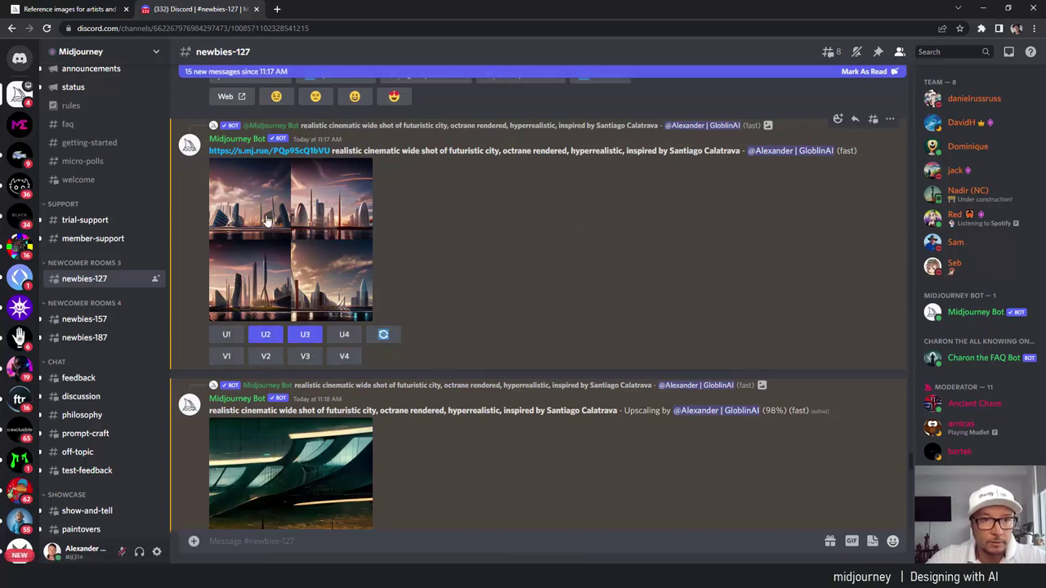
{"action": "left_click", "coordinate": [343, 335]}
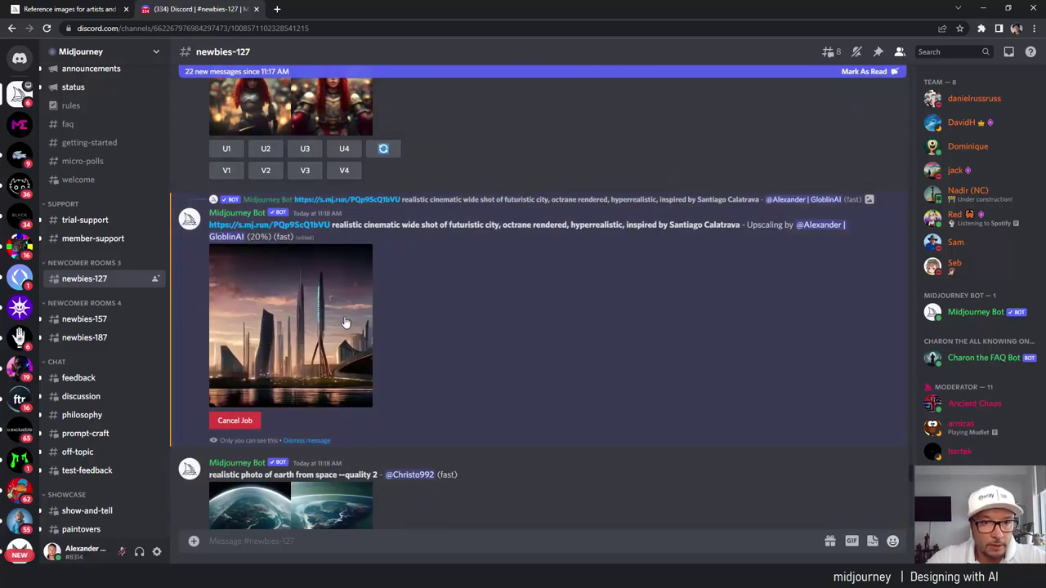
Step: Scroll back to the rendering tall-towered city upscale, then enlarge it, close it and reopen it
{"action": "scroll", "coordinate": [294, 362], "scroll_direction": "up", "scroll_amount": 1}
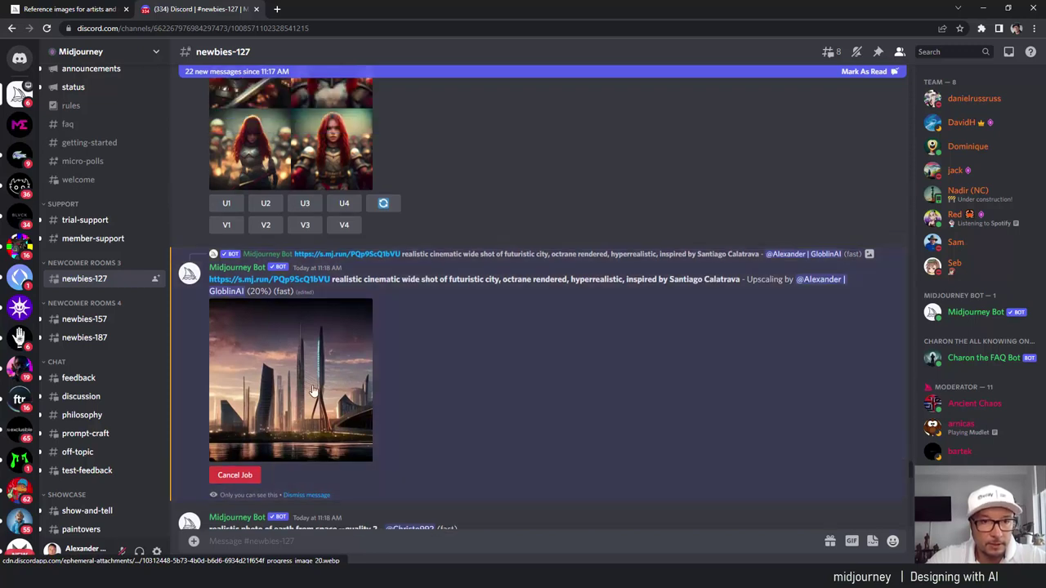
{"action": "scroll", "coordinate": [302, 397], "scroll_direction": "up", "scroll_amount": 5}
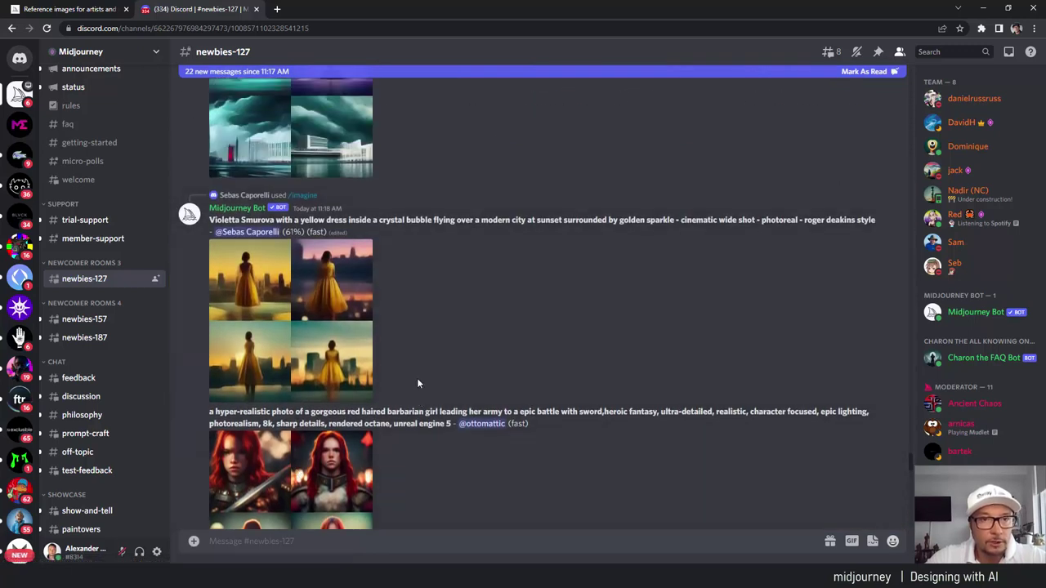
{"action": "scroll", "coordinate": [416, 383], "scroll_direction": "up", "scroll_amount": 4}
{"action": "scroll", "coordinate": [416, 378], "scroll_direction": "up", "scroll_amount": 3}
{"action": "scroll", "coordinate": [416, 378], "scroll_direction": "up", "scroll_amount": 3}
{"action": "scroll", "coordinate": [416, 378], "scroll_direction": "down", "scroll_amount": 10}
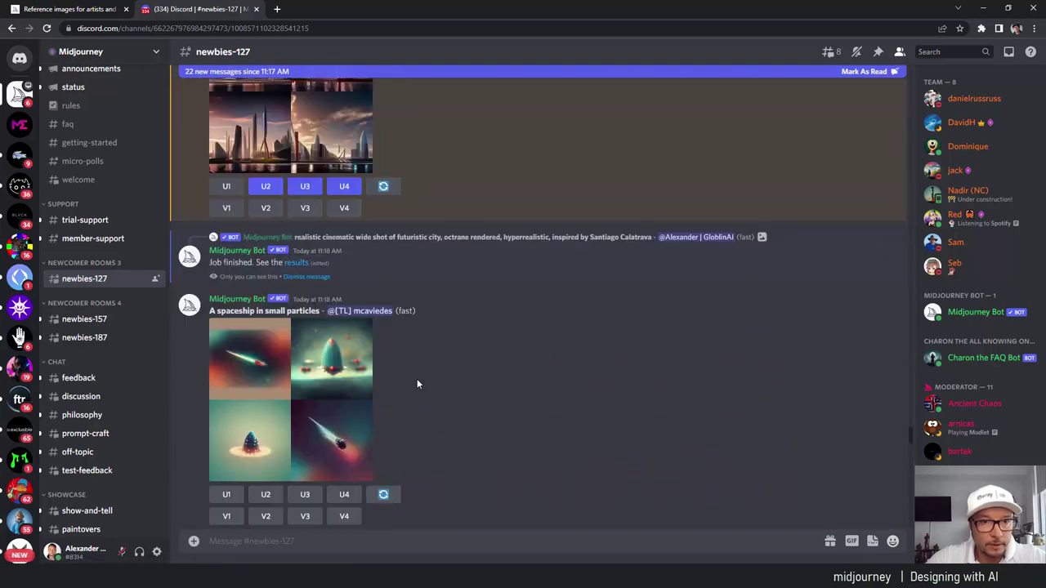
{"action": "scroll", "coordinate": [416, 378], "scroll_direction": "down", "scroll_amount": 3}
{"action": "scroll", "coordinate": [417, 384], "scroll_direction": "up", "scroll_amount": 1}
{"action": "scroll", "coordinate": [417, 384], "scroll_direction": "up", "scroll_amount": 1}
{"action": "scroll", "coordinate": [417, 384], "scroll_direction": "up", "scroll_amount": 5}
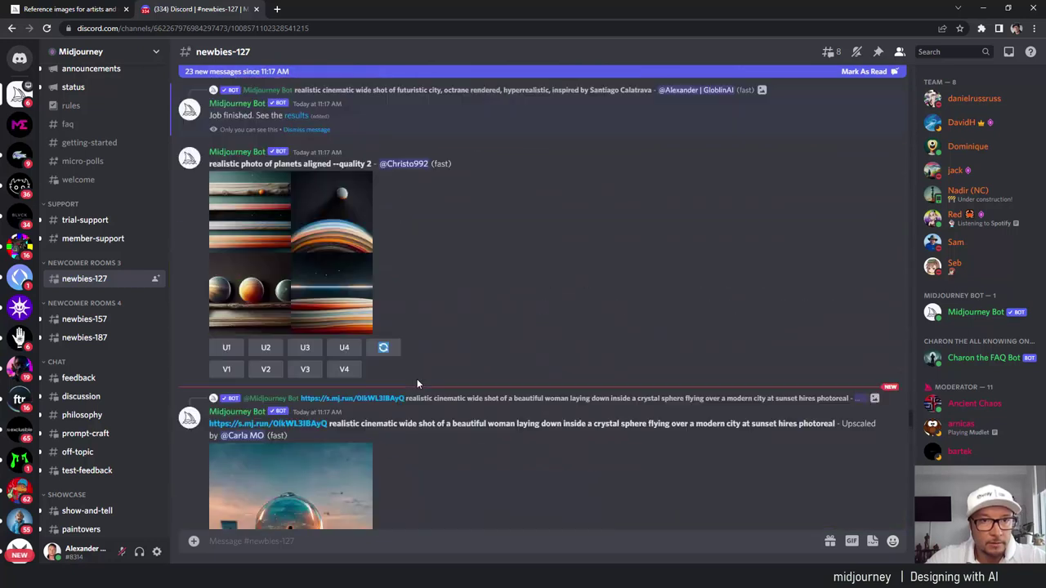
{"action": "scroll", "coordinate": [418, 384], "scroll_direction": "up", "scroll_amount": 3}
{"action": "scroll", "coordinate": [417, 378], "scroll_direction": "up", "scroll_amount": 3}
{"action": "scroll", "coordinate": [416, 378], "scroll_direction": "up", "scroll_amount": 3}
{"action": "scroll", "coordinate": [416, 379], "scroll_direction": "up", "scroll_amount": 3}
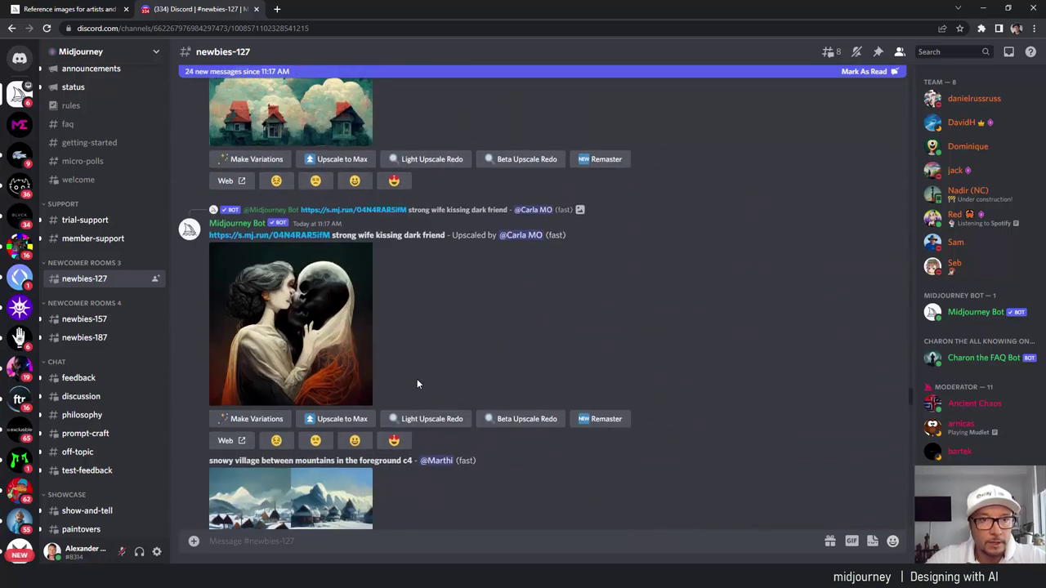
{"action": "scroll", "coordinate": [417, 378], "scroll_direction": "down", "scroll_amount": 10}
{"action": "scroll", "coordinate": [417, 378], "scroll_direction": "up", "scroll_amount": 3}
{"action": "scroll", "coordinate": [416, 378], "scroll_direction": "down", "scroll_amount": 2}
{"action": "scroll", "coordinate": [416, 378], "scroll_direction": "down", "scroll_amount": 1}
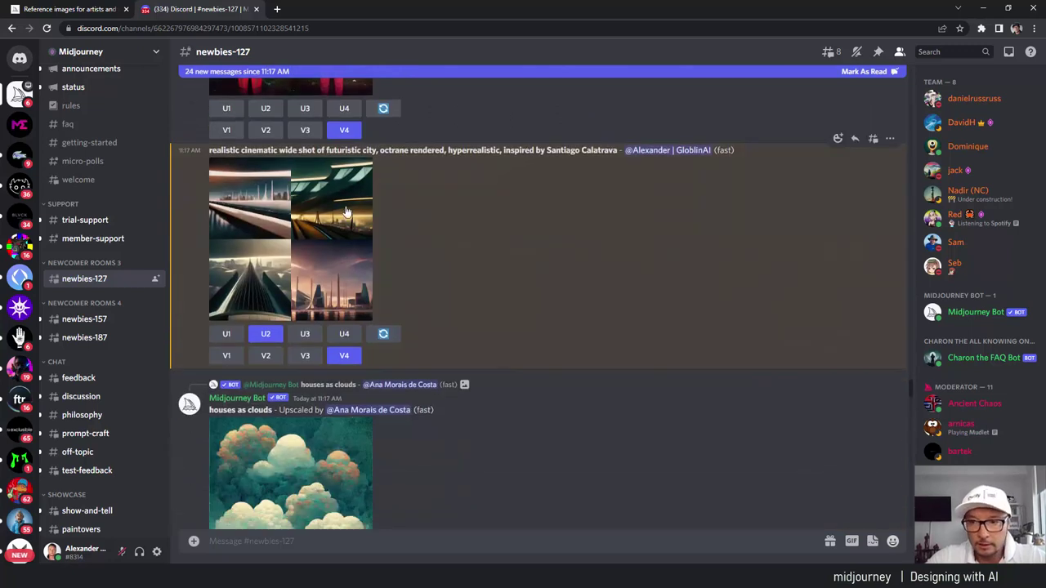
{"action": "left_click_drag", "start_coordinate": [909, 391], "coordinate": [901, 469]}
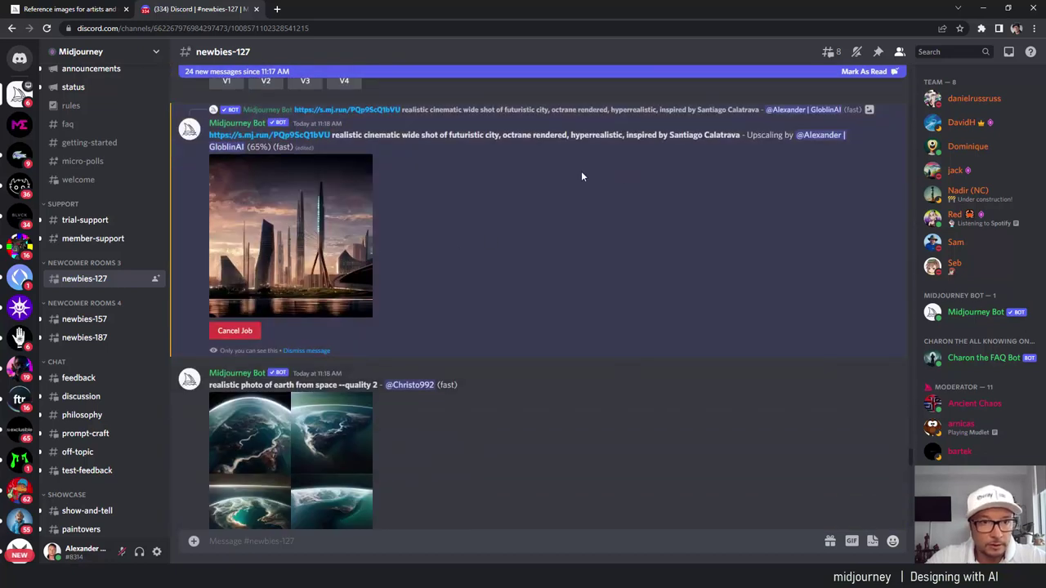
{"action": "left_click", "coordinate": [301, 238]}
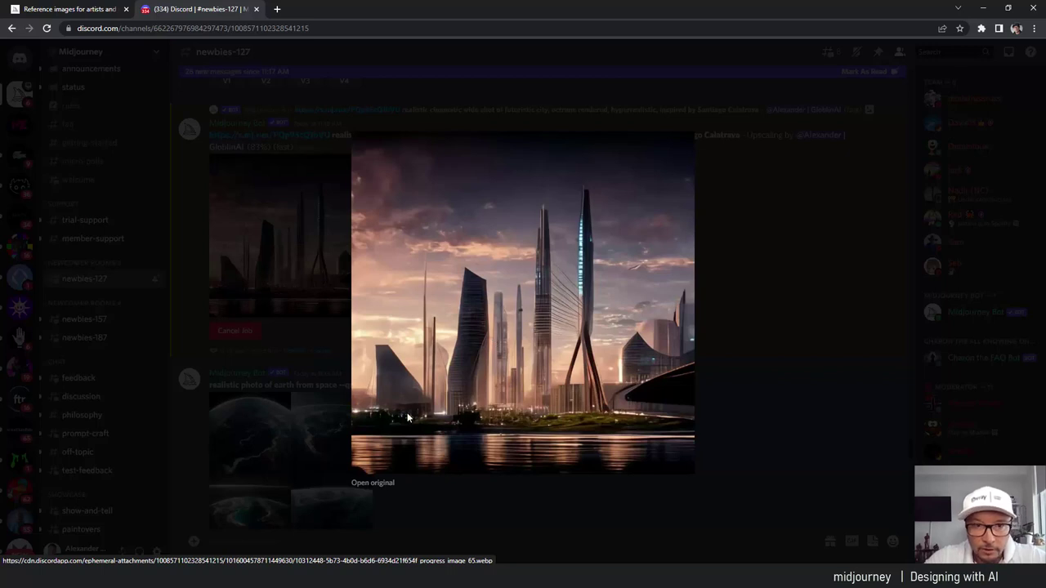
{"action": "left_click", "coordinate": [752, 321]}
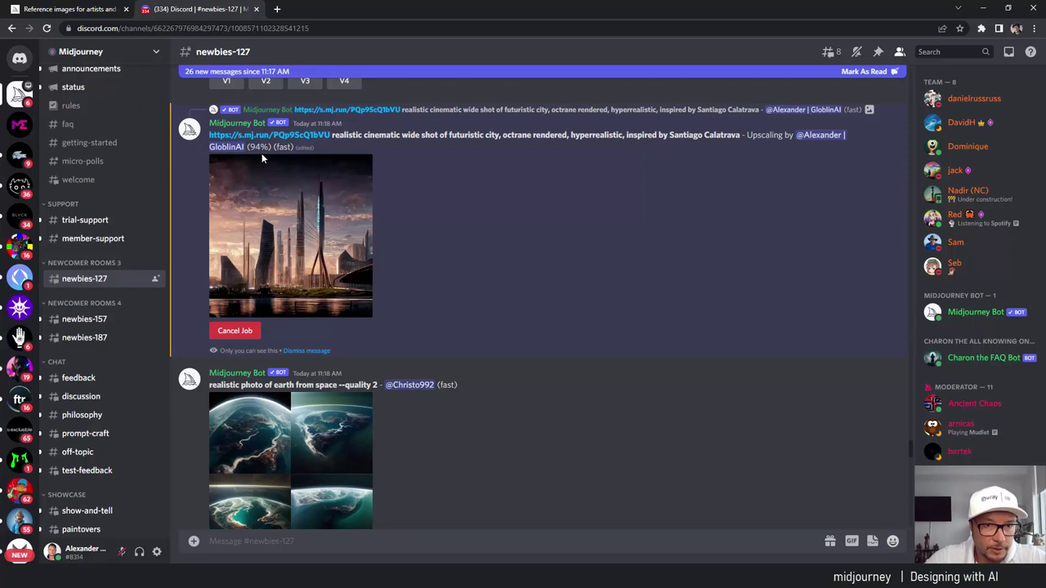
{"action": "left_click", "coordinate": [300, 252]}
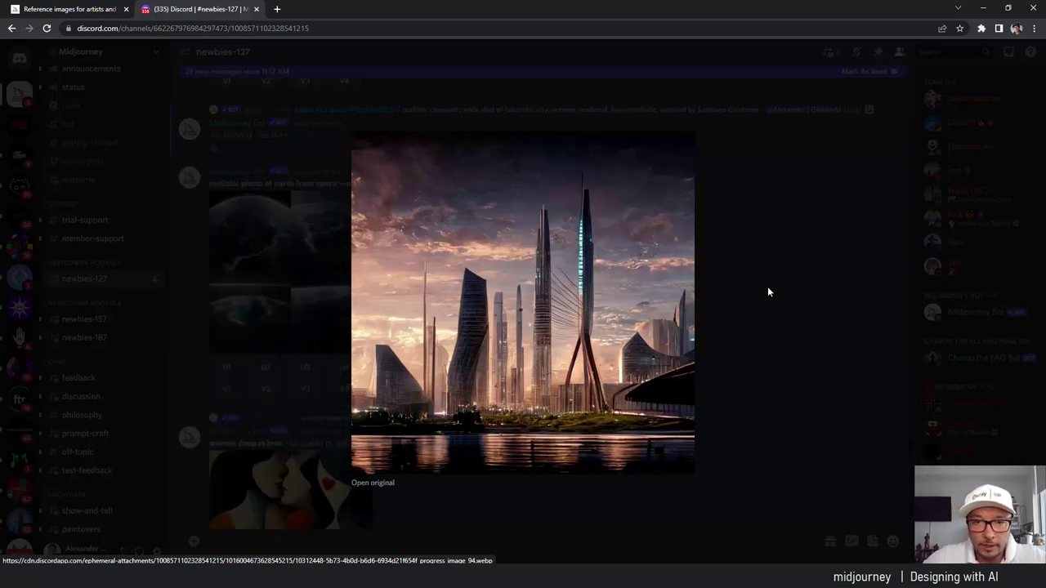
Step: Close the earlier preview and inspect the rail-track city upscale enlarged
{"action": "left_click", "coordinate": [763, 234]}
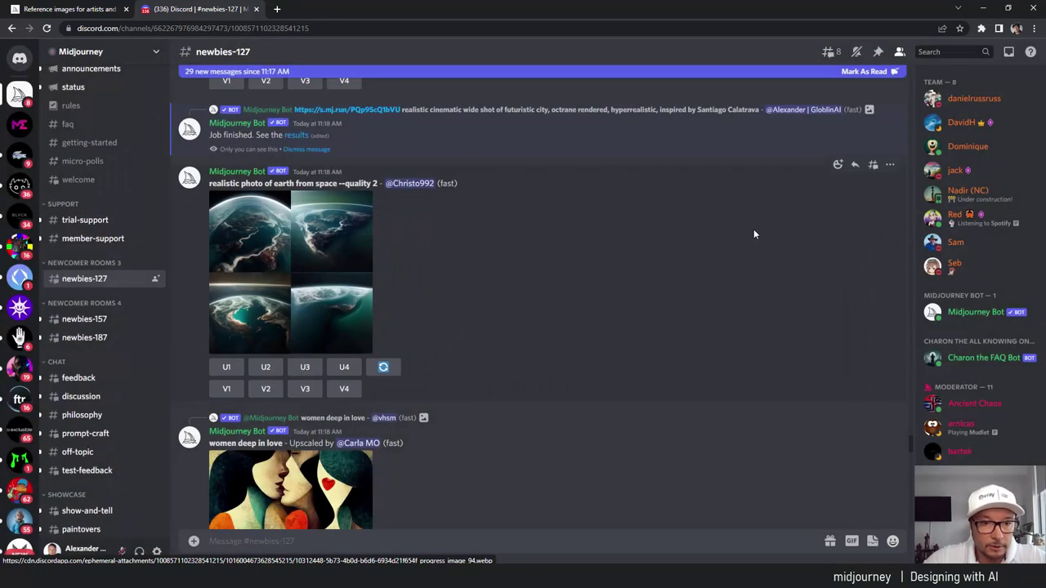
{"action": "scroll", "coordinate": [753, 235], "scroll_direction": "down", "scroll_amount": 4}
{"action": "scroll", "coordinate": [688, 287], "scroll_direction": "up", "scroll_amount": 5}
{"action": "scroll", "coordinate": [687, 285], "scroll_direction": "up", "scroll_amount": 5}
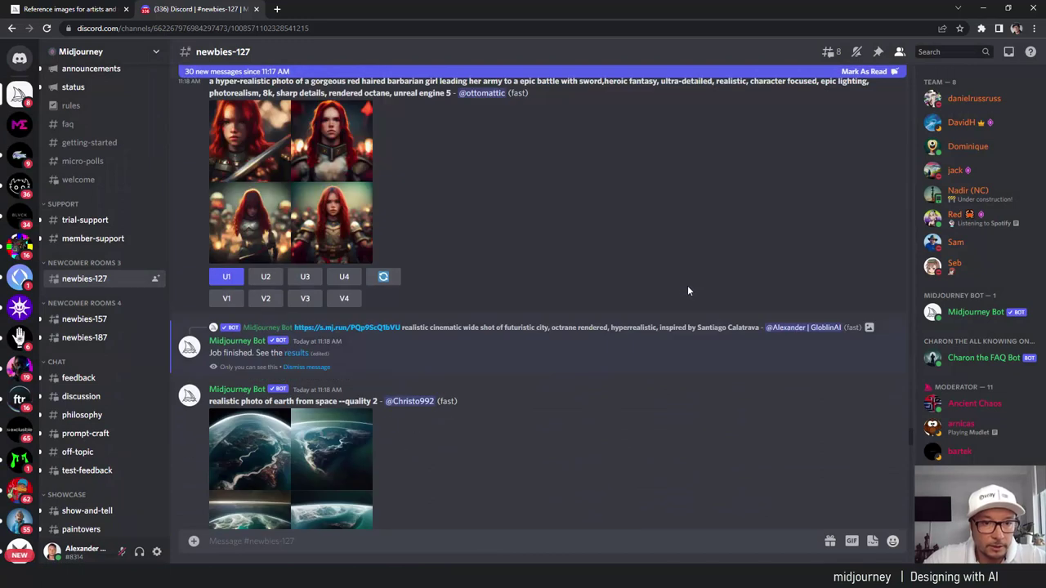
{"action": "scroll", "coordinate": [678, 287], "scroll_direction": "down", "scroll_amount": 6}
{"action": "scroll", "coordinate": [678, 282], "scroll_direction": "down", "scroll_amount": 5}
{"action": "scroll", "coordinate": [678, 281], "scroll_direction": "down", "scroll_amount": 5}
{"action": "scroll", "coordinate": [678, 280], "scroll_direction": "down", "scroll_amount": 3}
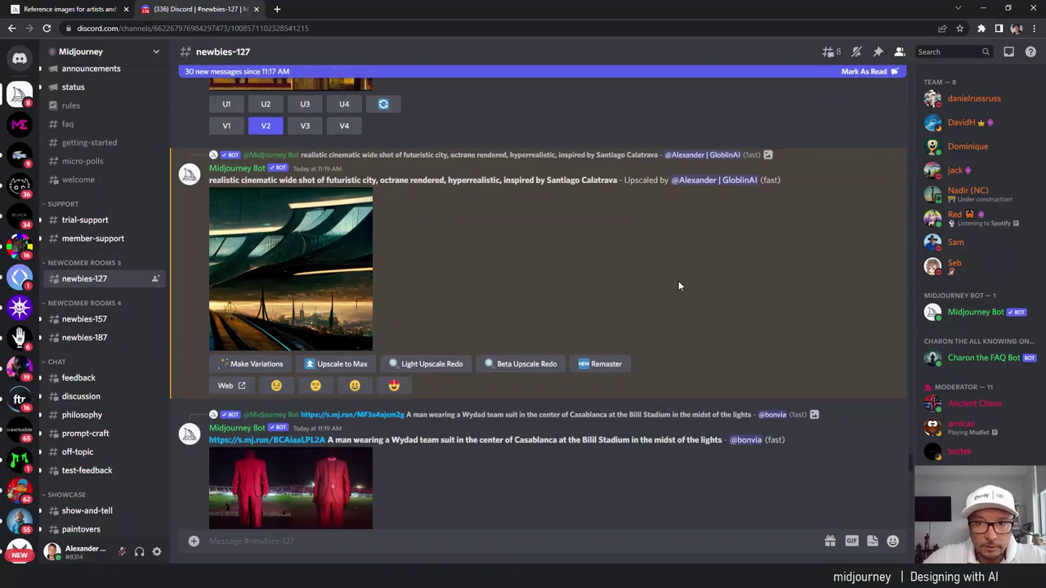
{"action": "left_click", "coordinate": [309, 293]}
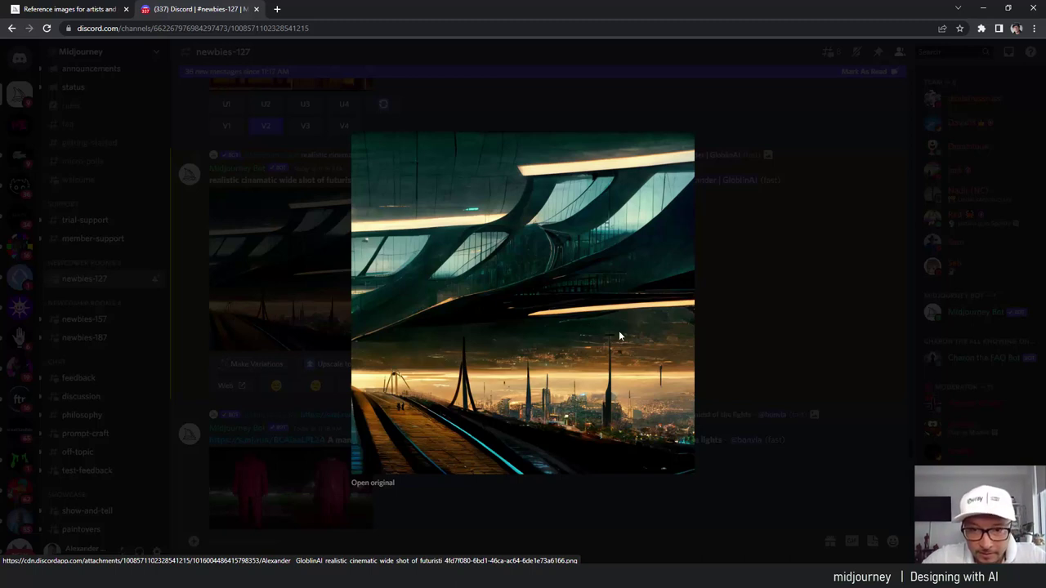
{"action": "left_click", "coordinate": [744, 348]}
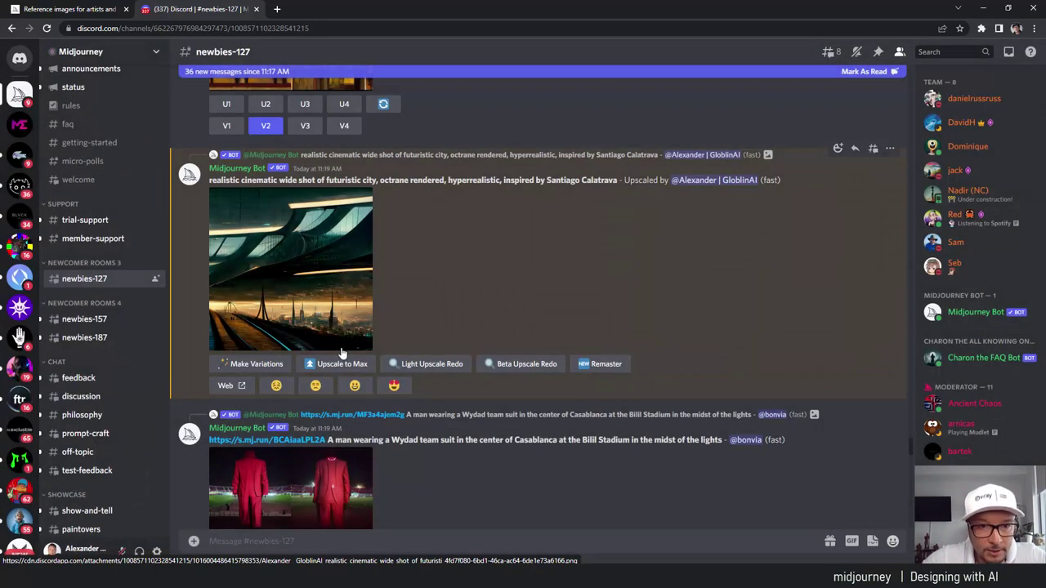
Step: Request Upscale to Max for the rail-track city image and follow the new job
{"action": "left_click", "coordinate": [341, 364]}
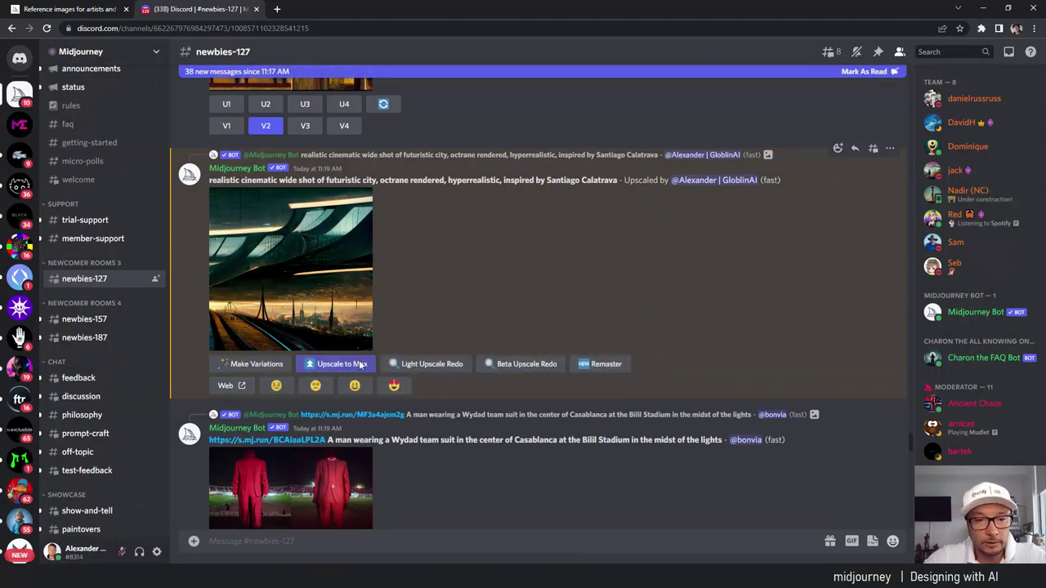
{"action": "scroll", "coordinate": [459, 357], "scroll_direction": "down", "scroll_amount": 4}
{"action": "scroll", "coordinate": [456, 357], "scroll_direction": "down", "scroll_amount": 5}
{"action": "scroll", "coordinate": [454, 357], "scroll_direction": "down", "scroll_amount": 5}
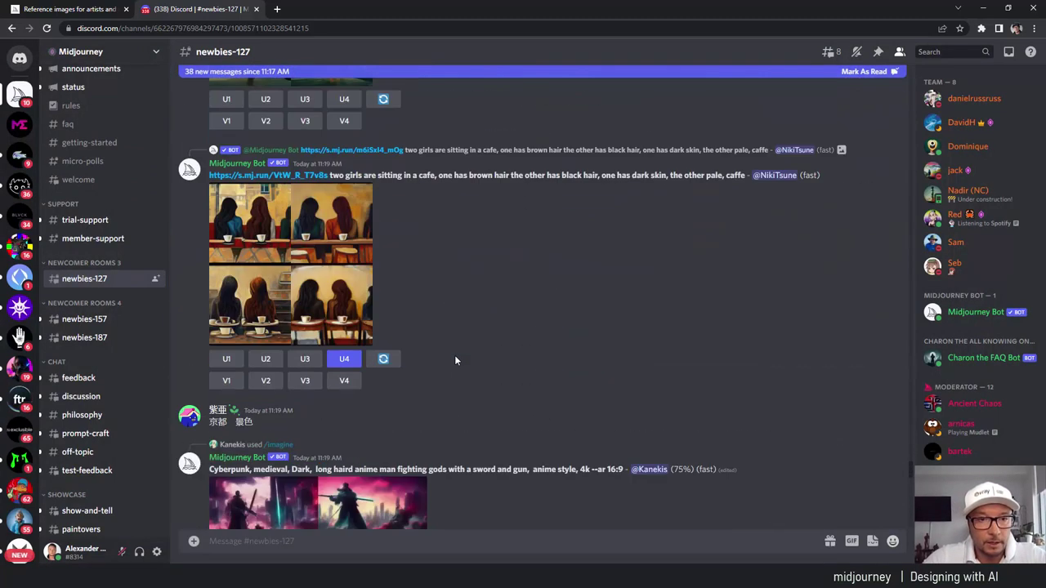
{"action": "scroll", "coordinate": [455, 357], "scroll_direction": "down", "scroll_amount": 5}
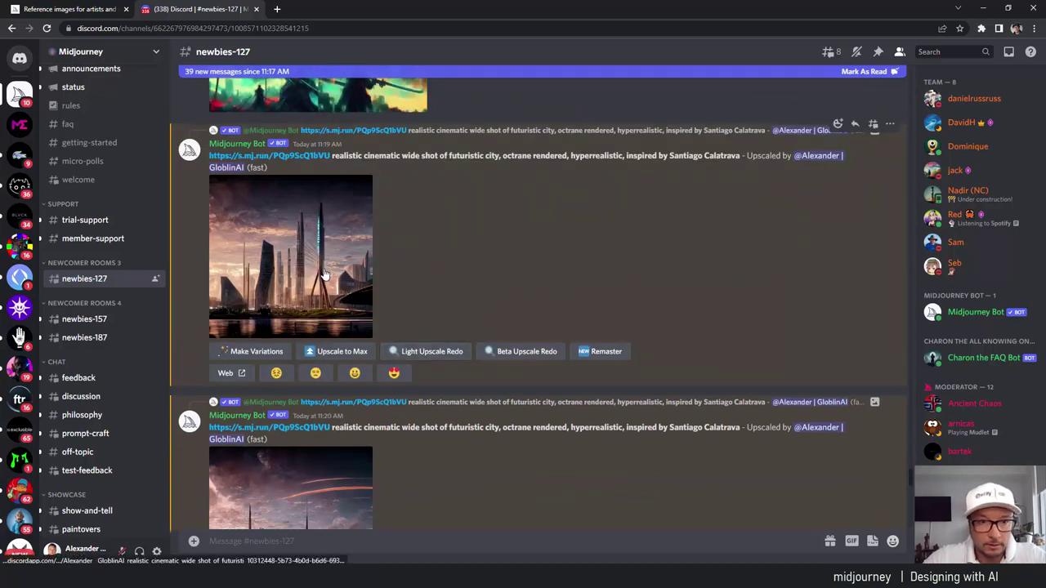
Step: Enlarge and close the tall-towered city upscale and the next city upscale
{"action": "left_click", "coordinate": [323, 276]}
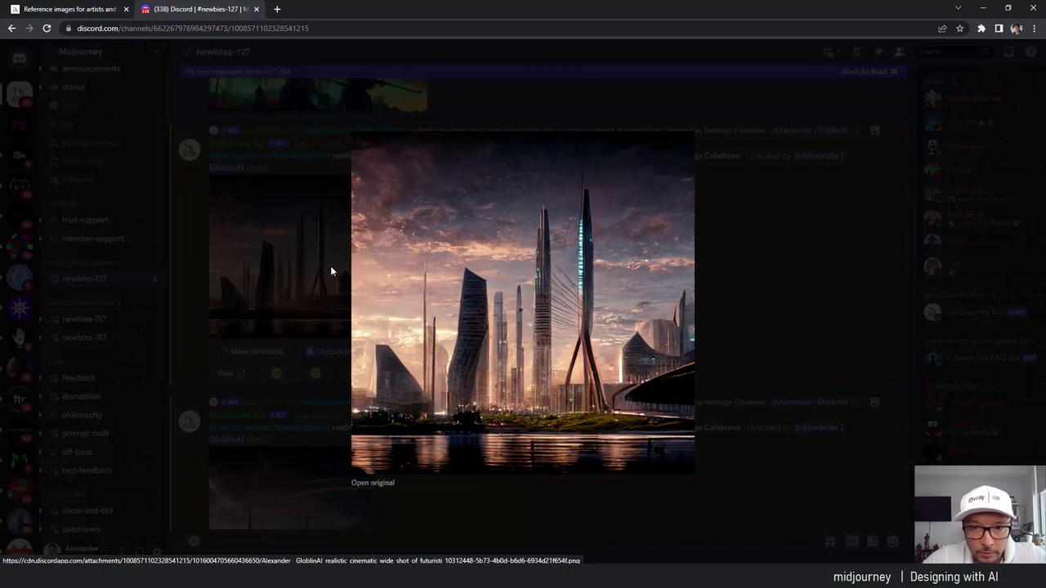
{"action": "left_click", "coordinate": [745, 310]}
{"action": "scroll", "coordinate": [739, 308], "scroll_direction": "down", "scroll_amount": 3}
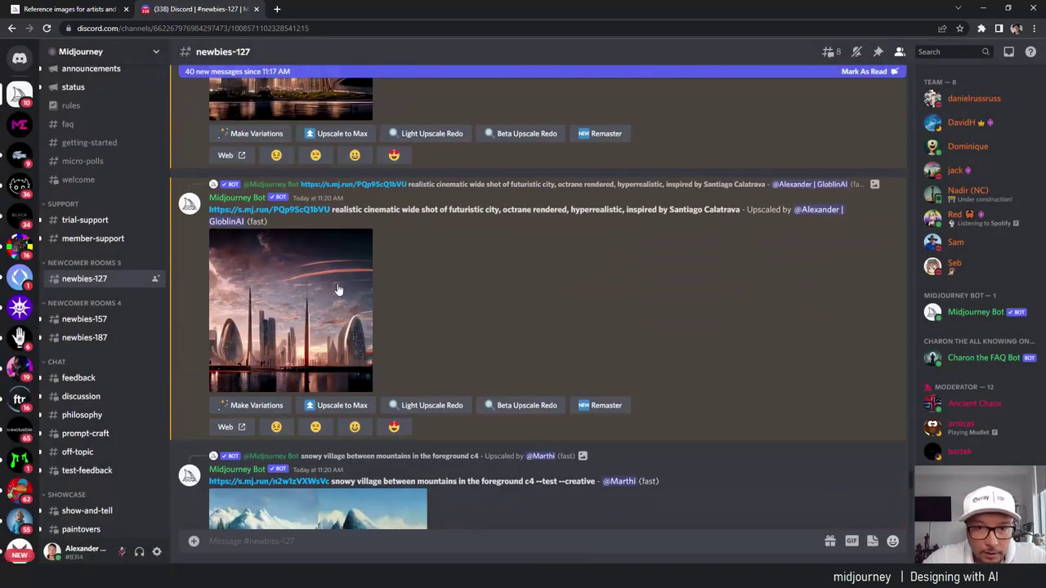
{"action": "left_click", "coordinate": [338, 290]}
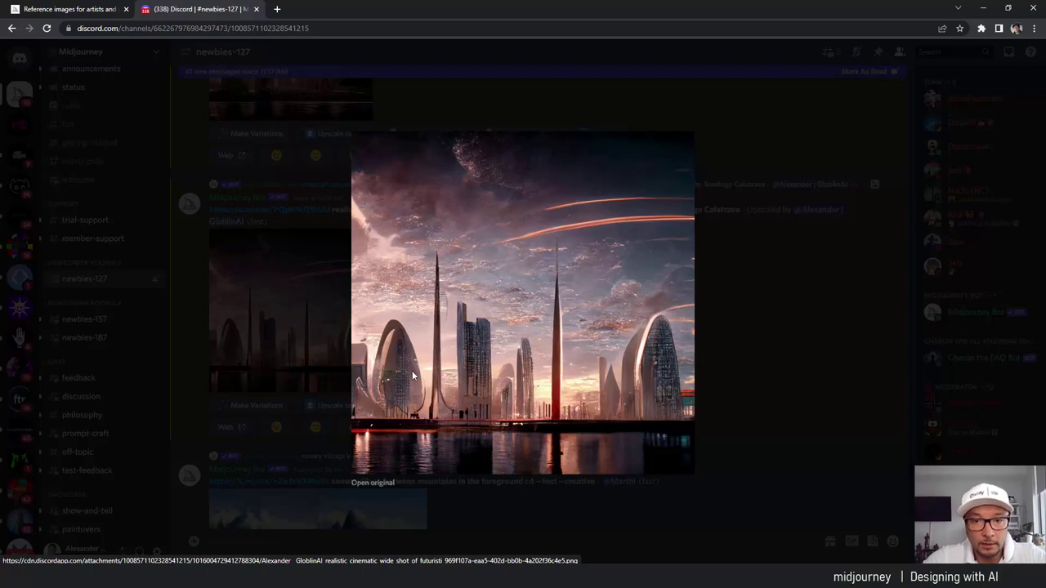
{"action": "left_click", "coordinate": [769, 377]}
Step: View the curved-tower city upscale enlarged, then return to the Upscaling (Max) job
{"action": "scroll", "coordinate": [759, 368], "scroll_direction": "up", "scroll_amount": 1}
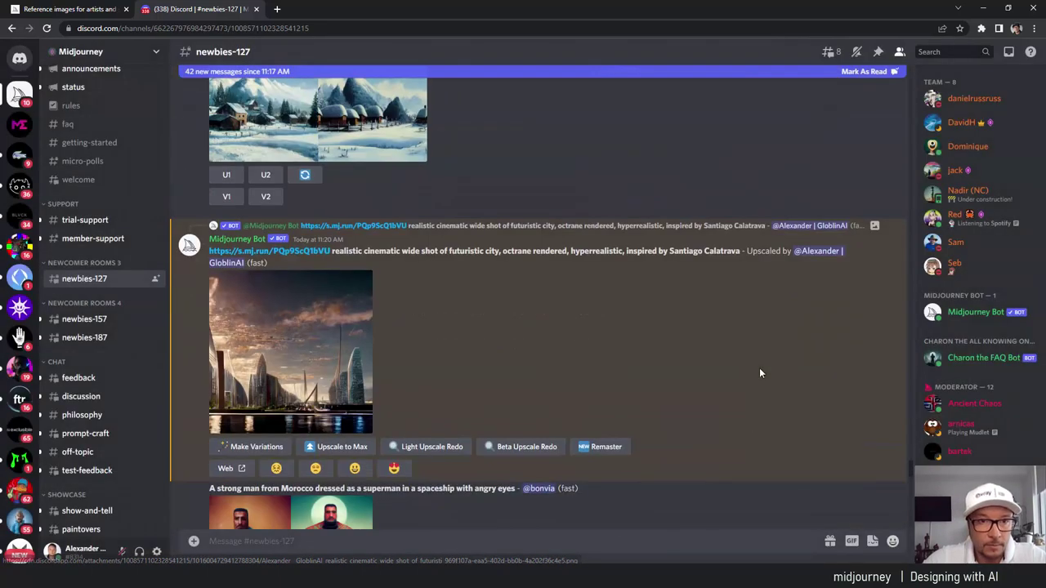
{"action": "scroll", "coordinate": [571, 334], "scroll_direction": "down", "scroll_amount": 5}
{"action": "scroll", "coordinate": [314, 329], "scroll_direction": "up", "scroll_amount": 4}
{"action": "left_click", "coordinate": [314, 329]}
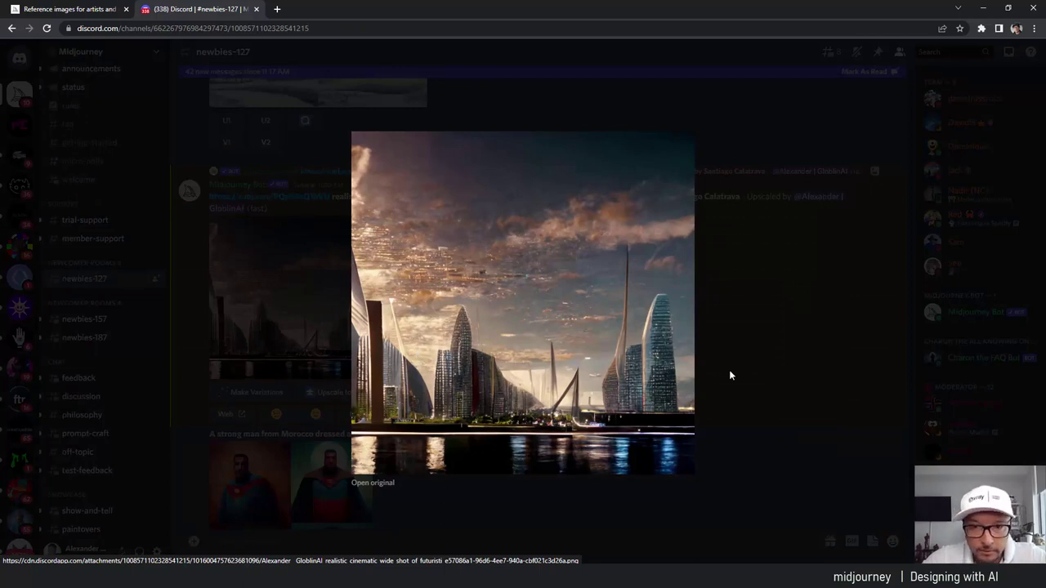
{"action": "left_click", "coordinate": [748, 353]}
{"action": "scroll", "coordinate": [630, 330], "scroll_direction": "down", "scroll_amount": 3}
{"action": "scroll", "coordinate": [629, 330], "scroll_direction": "down", "scroll_amount": 3}
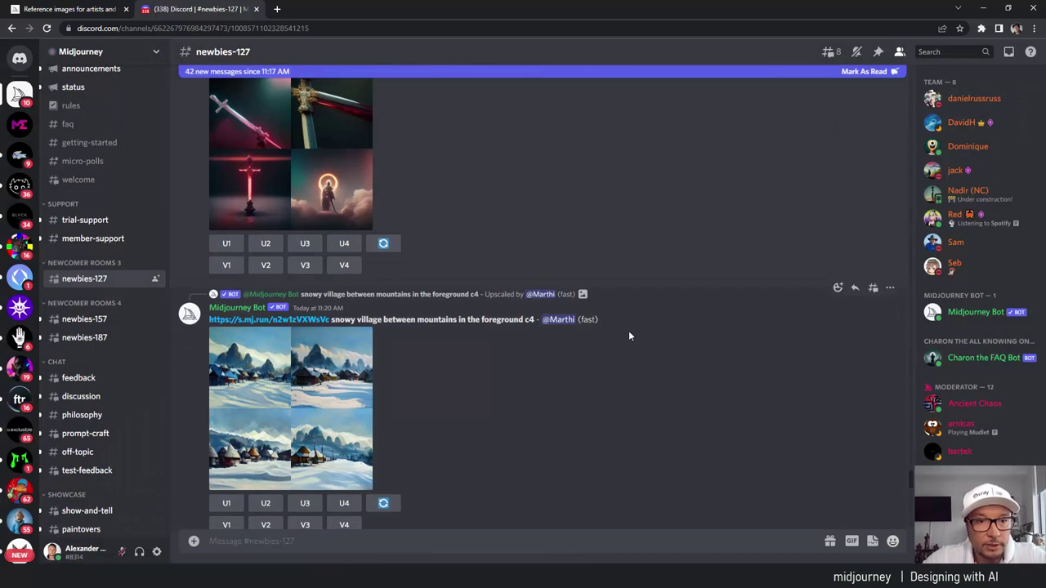
{"action": "scroll", "coordinate": [629, 330], "scroll_direction": "down", "scroll_amount": 3}
{"action": "scroll", "coordinate": [628, 330], "scroll_direction": "down", "scroll_amount": 3}
{"action": "scroll", "coordinate": [628, 331], "scroll_direction": "down", "scroll_amount": 3}
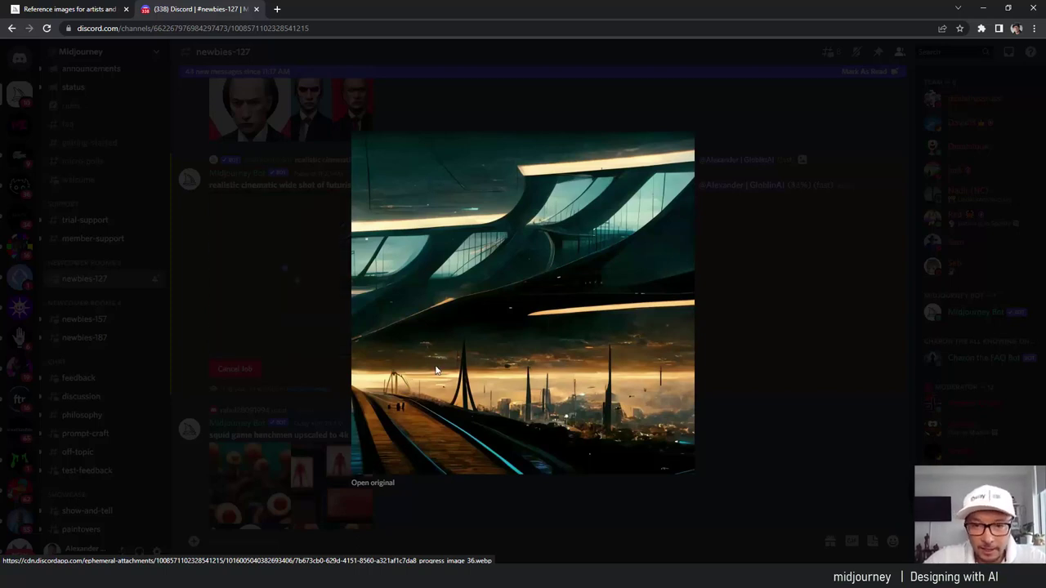
Step: Close the preview, relocate the Upscaling (Max) job and enlarge its render at 67%
{"action": "left_click", "coordinate": [737, 396]}
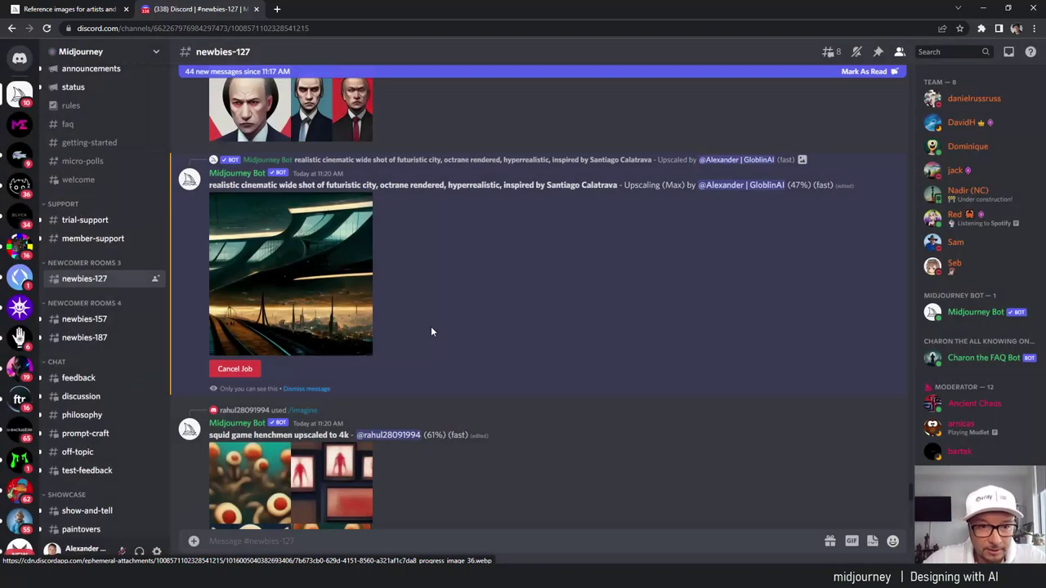
{"action": "scroll", "coordinate": [546, 364], "scroll_direction": "down", "scroll_amount": 5}
{"action": "scroll", "coordinate": [543, 367], "scroll_direction": "down", "scroll_amount": 5}
{"action": "scroll", "coordinate": [544, 369], "scroll_direction": "down", "scroll_amount": 5}
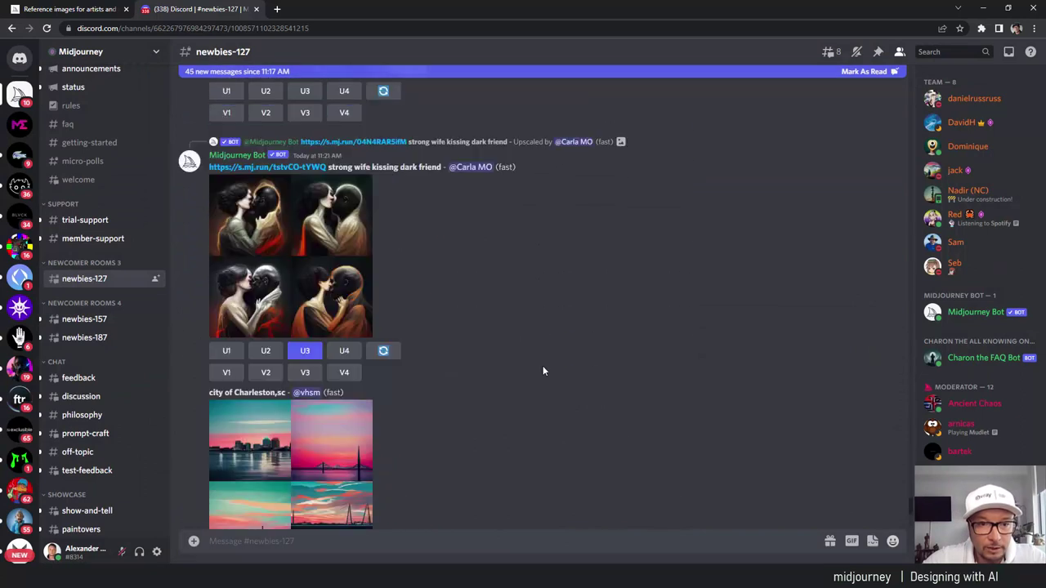
{"action": "scroll", "coordinate": [543, 369], "scroll_direction": "down", "scroll_amount": 5}
{"action": "scroll", "coordinate": [544, 369], "scroll_direction": "down", "scroll_amount": 5}
{"action": "scroll", "coordinate": [543, 370], "scroll_direction": "down", "scroll_amount": 5}
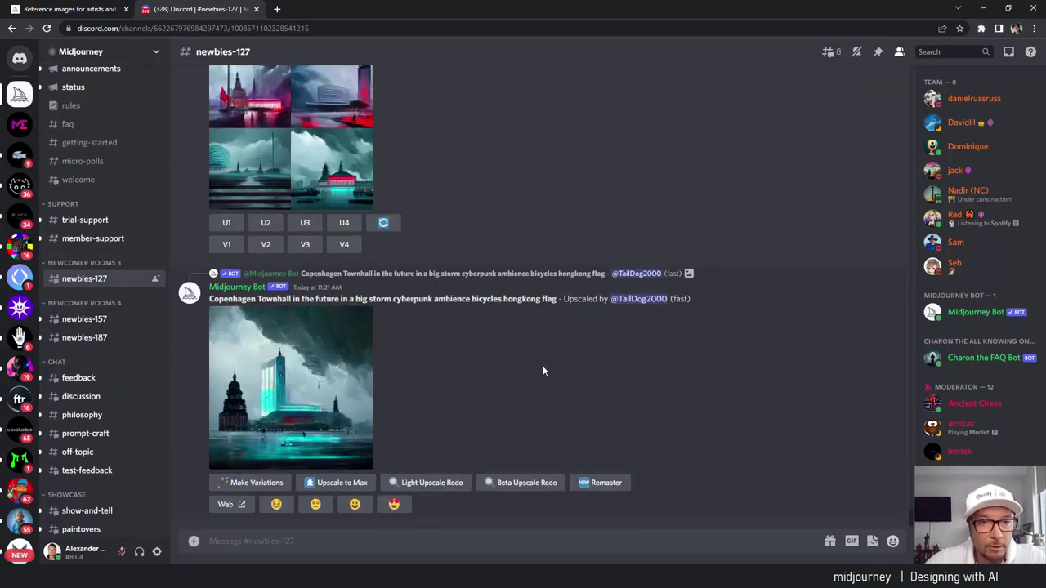
{"action": "scroll", "coordinate": [545, 372], "scroll_direction": "up", "scroll_amount": 5}
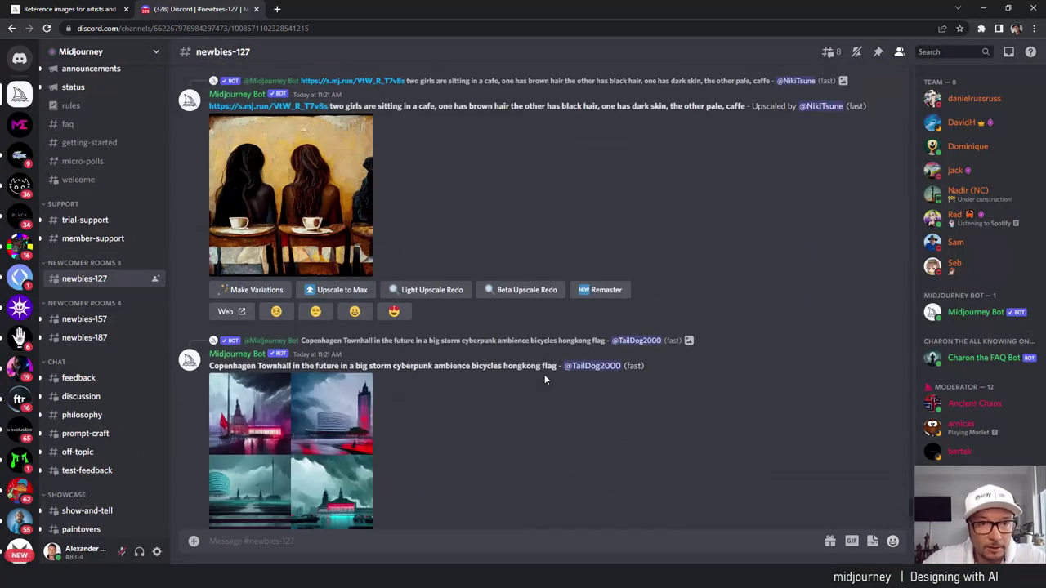
{"action": "scroll", "coordinate": [545, 374], "scroll_direction": "up", "scroll_amount": 5}
{"action": "scroll", "coordinate": [544, 376], "scroll_direction": "up", "scroll_amount": 5}
{"action": "scroll", "coordinate": [545, 379], "scroll_direction": "up", "scroll_amount": 2}
{"action": "scroll", "coordinate": [545, 380], "scroll_direction": "up", "scroll_amount": 3}
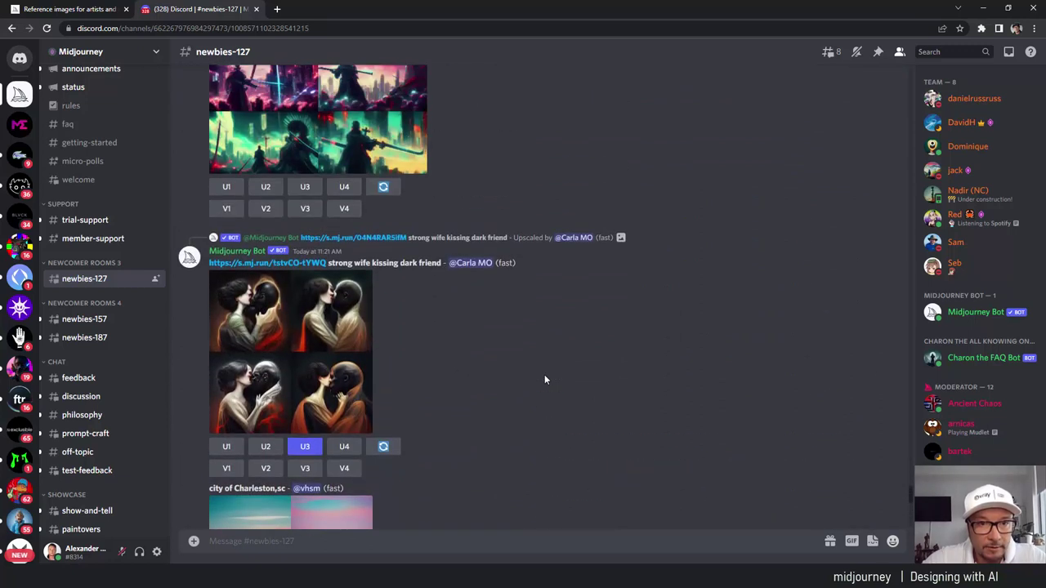
{"action": "scroll", "coordinate": [545, 379], "scroll_direction": "up", "scroll_amount": 3}
{"action": "scroll", "coordinate": [545, 379], "scroll_direction": "up", "scroll_amount": 3}
{"action": "scroll", "coordinate": [543, 374], "scroll_direction": "down", "scroll_amount": 10}
{"action": "scroll", "coordinate": [543, 374], "scroll_direction": "up", "scroll_amount": 2}
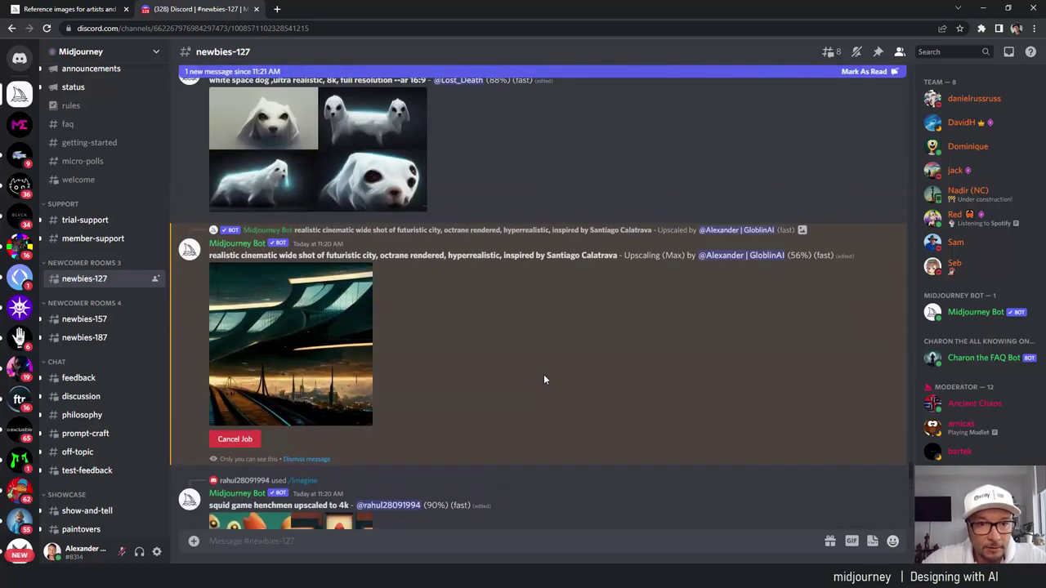
{"action": "scroll", "coordinate": [403, 353], "scroll_direction": "down", "scroll_amount": 2}
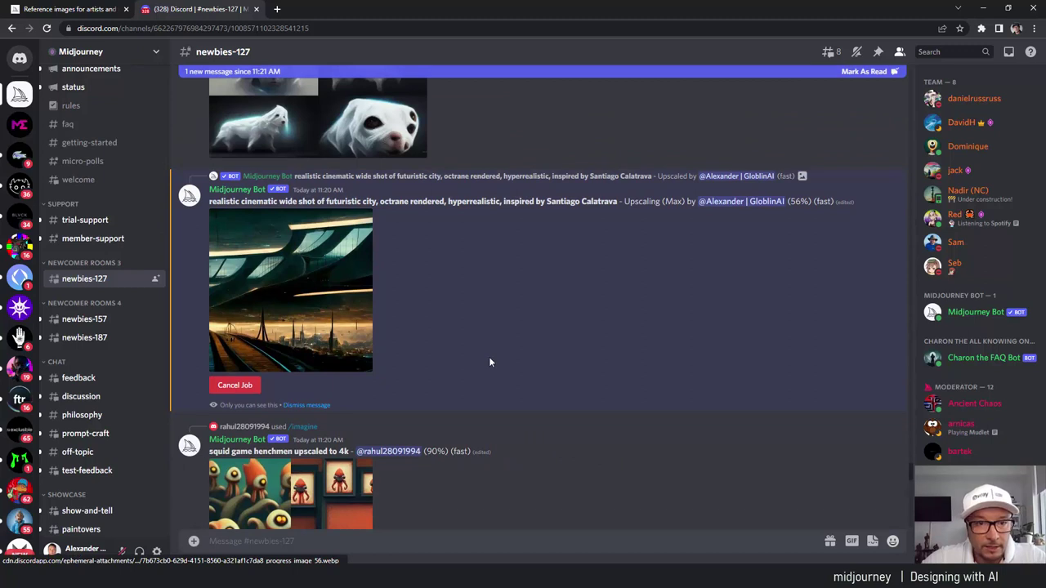
{"action": "scroll", "coordinate": [488, 362], "scroll_direction": "up", "scroll_amount": 2}
{"action": "scroll", "coordinate": [488, 362], "scroll_direction": "down", "scroll_amount": 3}
{"action": "scroll", "coordinate": [329, 272], "scroll_direction": "up", "scroll_amount": 1}
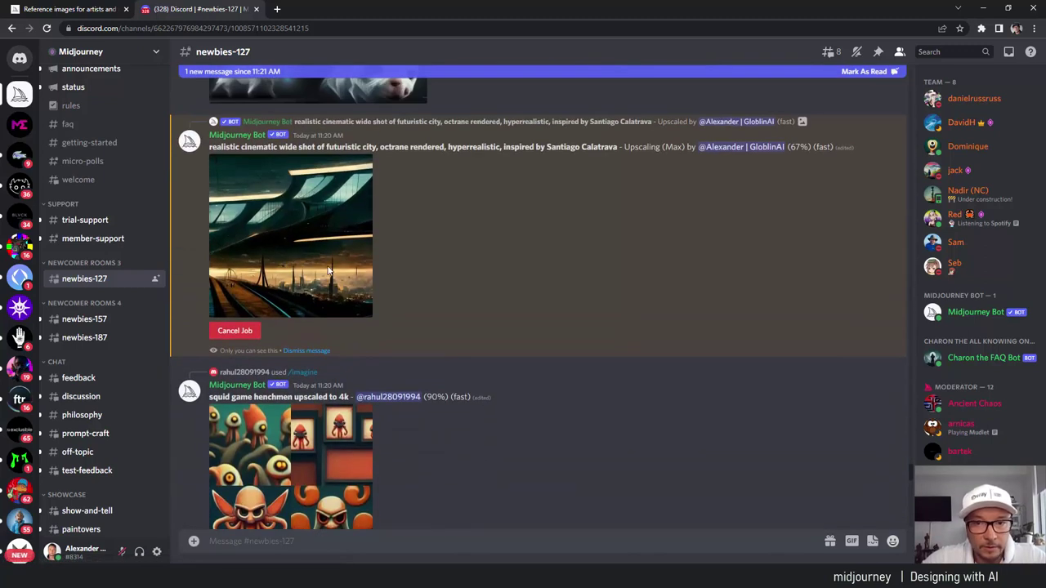
{"action": "left_click", "coordinate": [329, 271]}
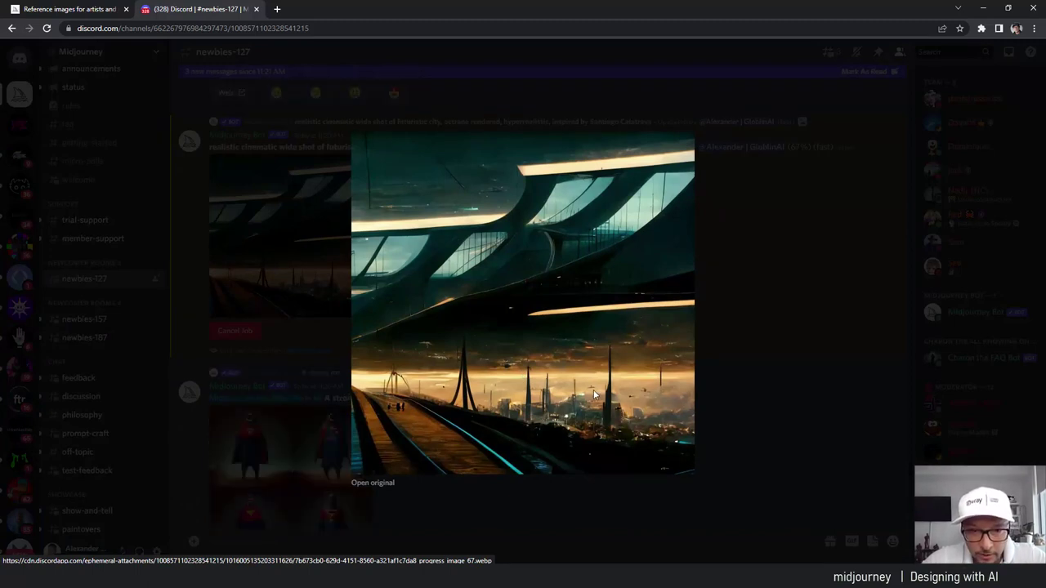
Step: Open the in-progress upscale's original in a new tab, zoom in and out, then close the Discord viewer
{"action": "left_click", "coordinate": [373, 483]}
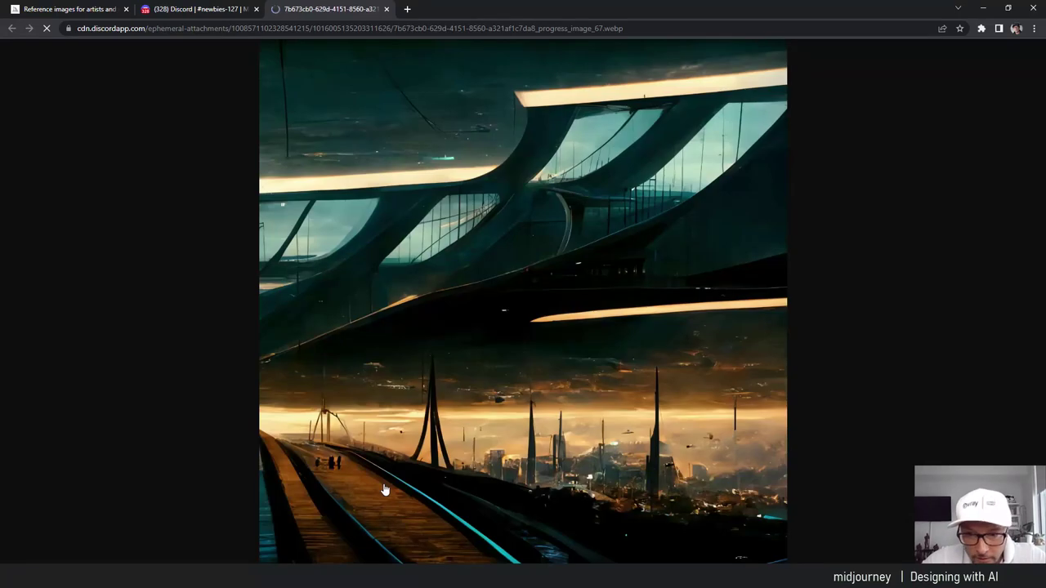
{"action": "left_click", "coordinate": [715, 447]}
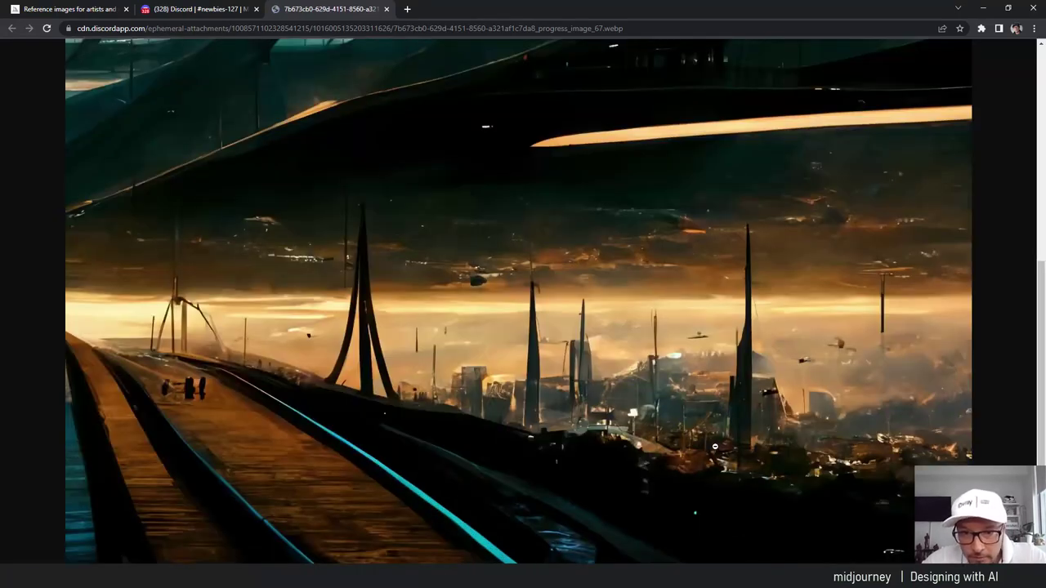
{"action": "left_click", "coordinate": [686, 415]}
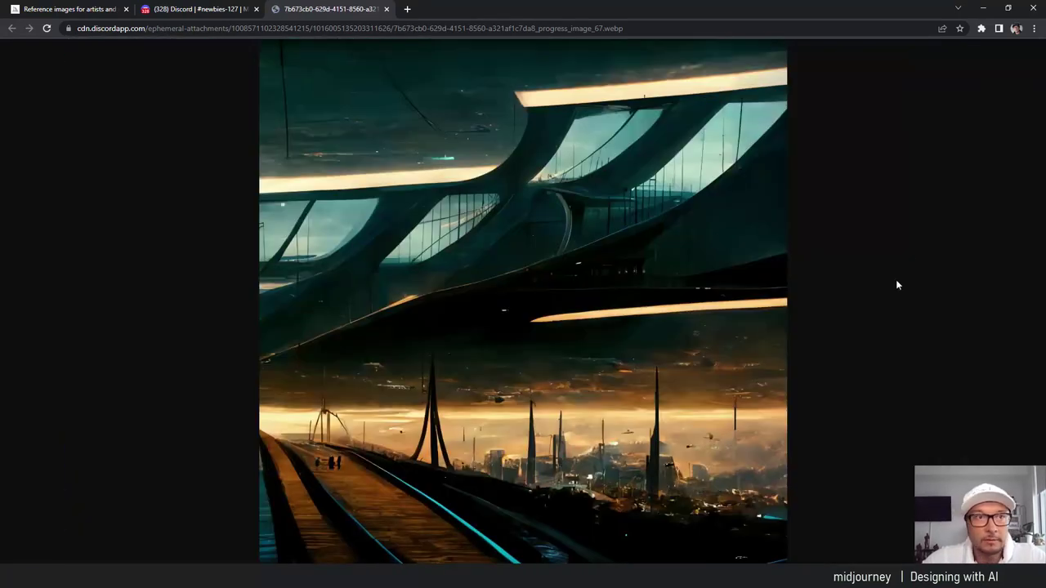
{"action": "left_click", "coordinate": [224, 10]}
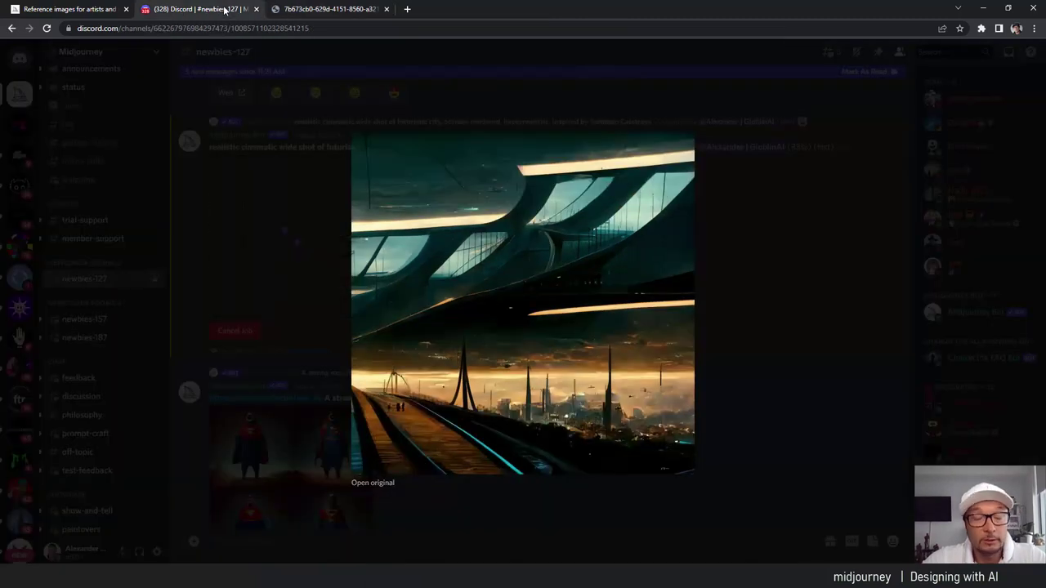
{"action": "left_click", "coordinate": [806, 322]}
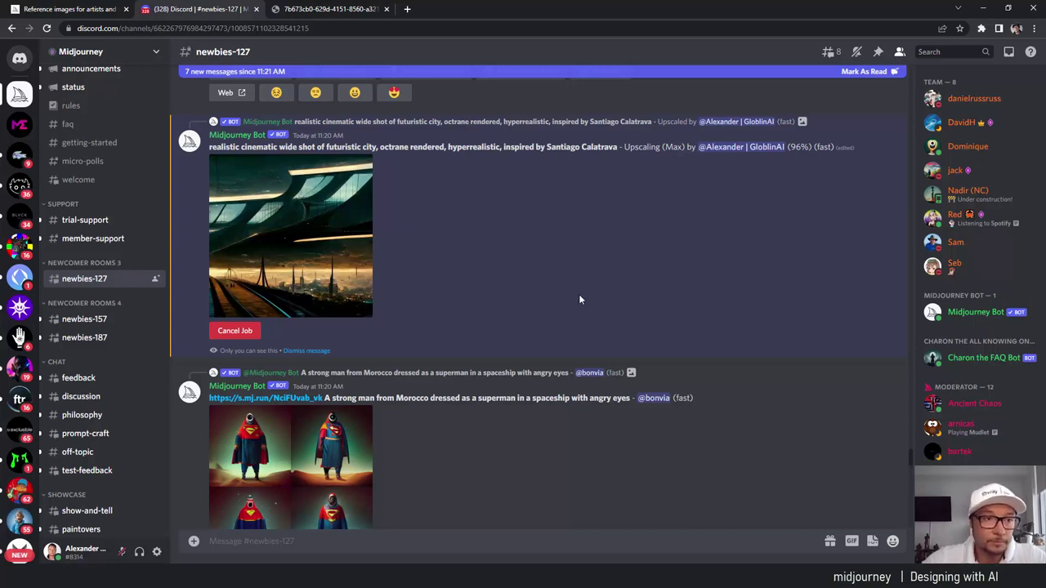
{"action": "scroll", "coordinate": [418, 261], "scroll_direction": "down", "scroll_amount": 3}
{"action": "scroll", "coordinate": [414, 262], "scroll_direction": "down", "scroll_amount": 3}
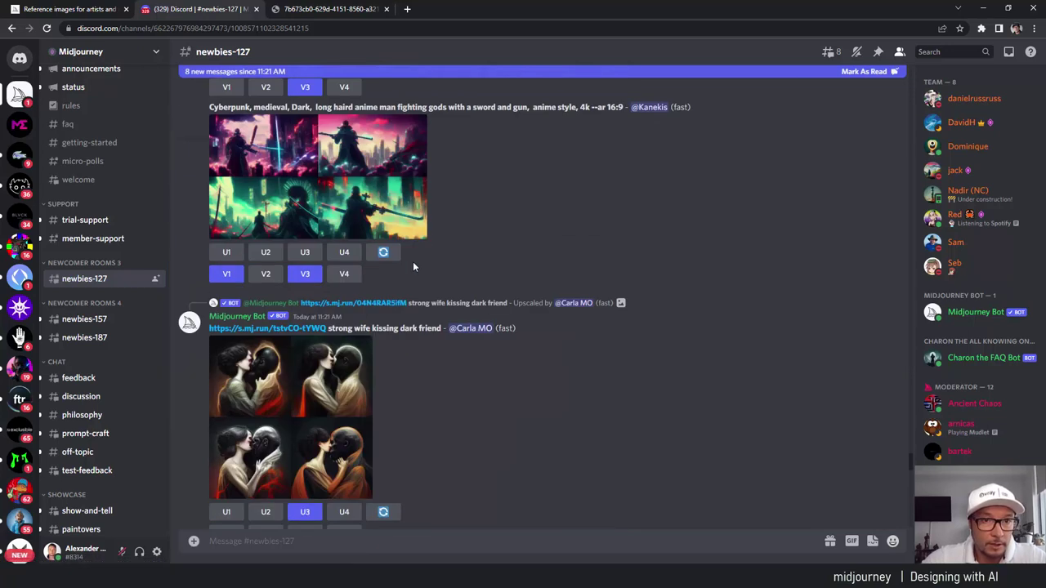
{"action": "scroll", "coordinate": [411, 261], "scroll_direction": "up", "scroll_amount": 5}
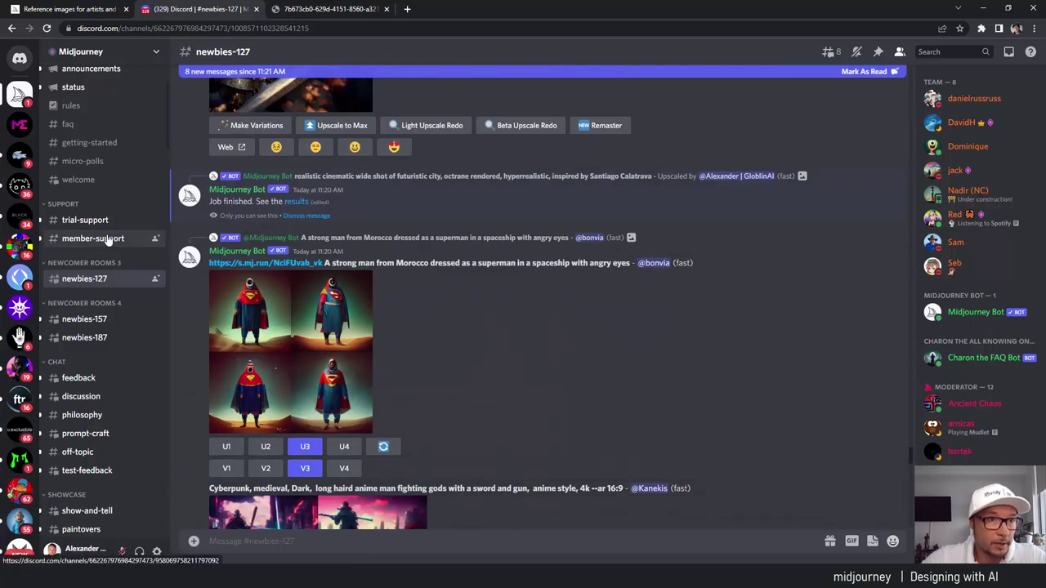
{"action": "scroll", "coordinate": [119, 234], "scroll_direction": "up", "scroll_amount": 2}
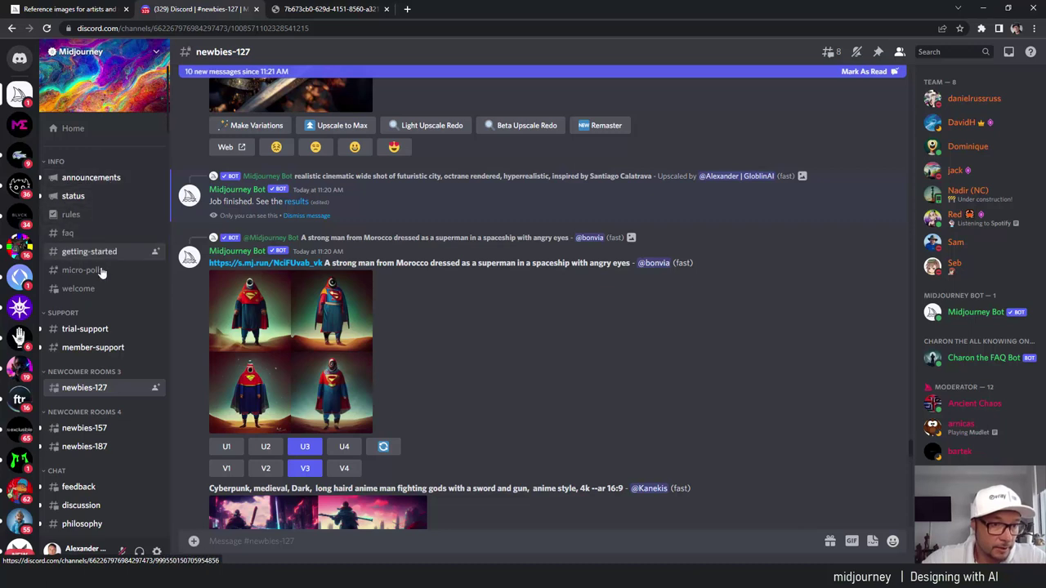
{"action": "scroll", "coordinate": [107, 283], "scroll_direction": "down", "scroll_amount": 1}
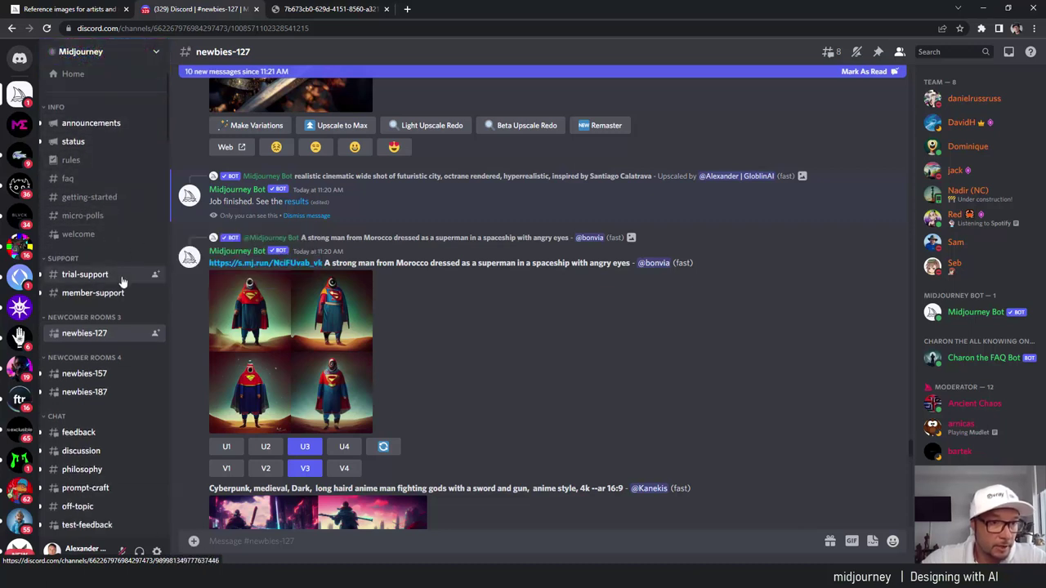
{"action": "scroll", "coordinate": [102, 270], "scroll_direction": "down", "scroll_amount": 4}
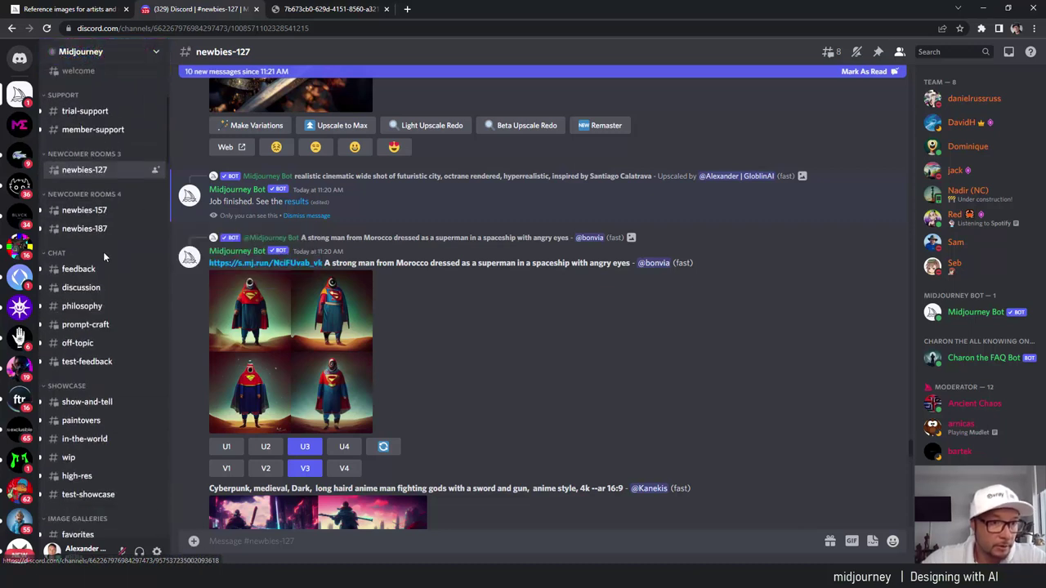
{"action": "scroll", "coordinate": [103, 294], "scroll_direction": "down", "scroll_amount": 4}
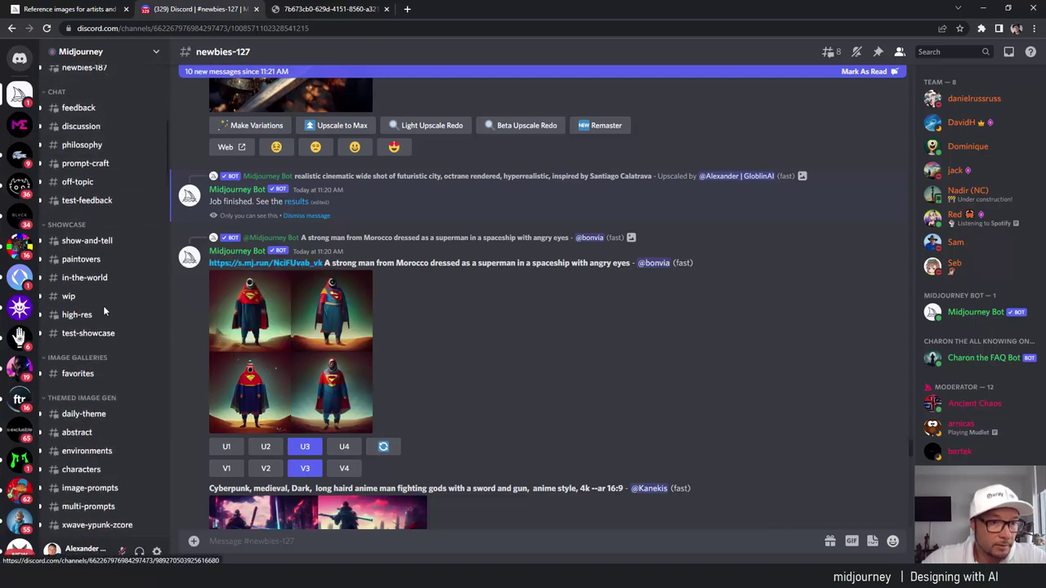
{"action": "left_click", "coordinate": [114, 415]}
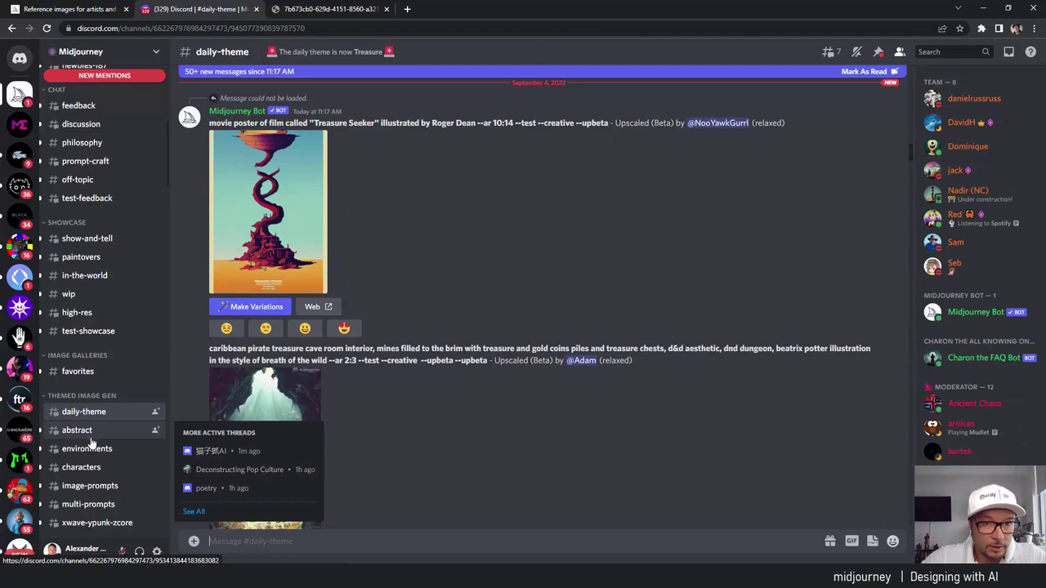
{"action": "left_click", "coordinate": [92, 433]}
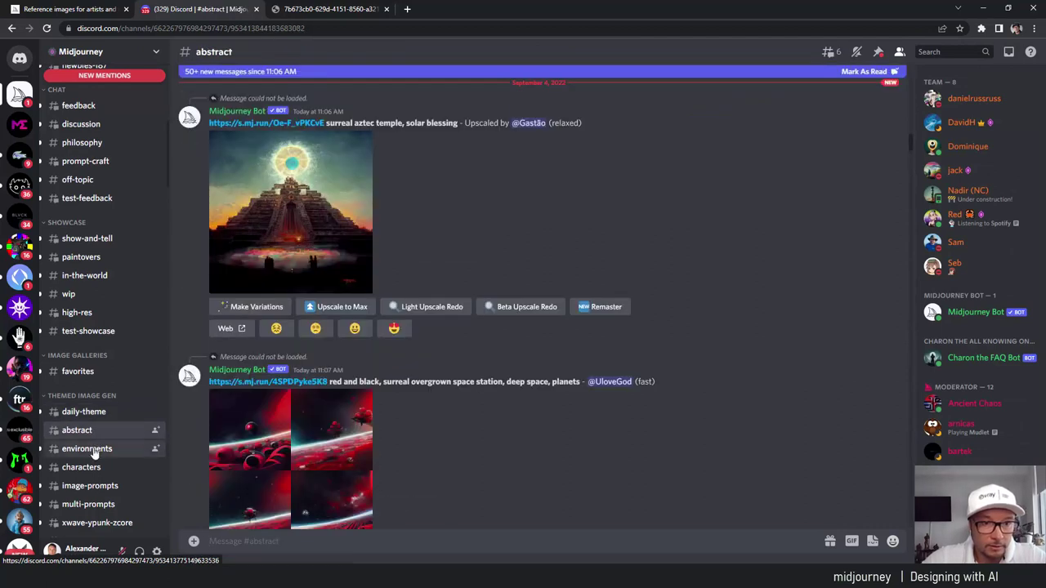
{"action": "left_click", "coordinate": [86, 449]}
{"action": "scroll", "coordinate": [441, 441], "scroll_direction": "up", "scroll_amount": 5}
{"action": "scroll", "coordinate": [435, 449], "scroll_direction": "down", "scroll_amount": 3}
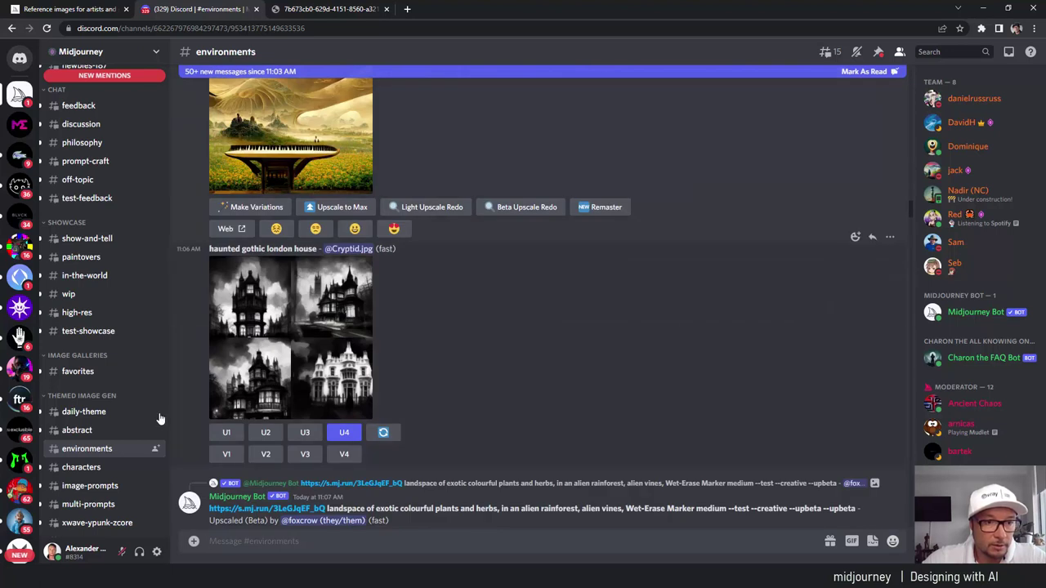
{"action": "left_click", "coordinate": [98, 467]}
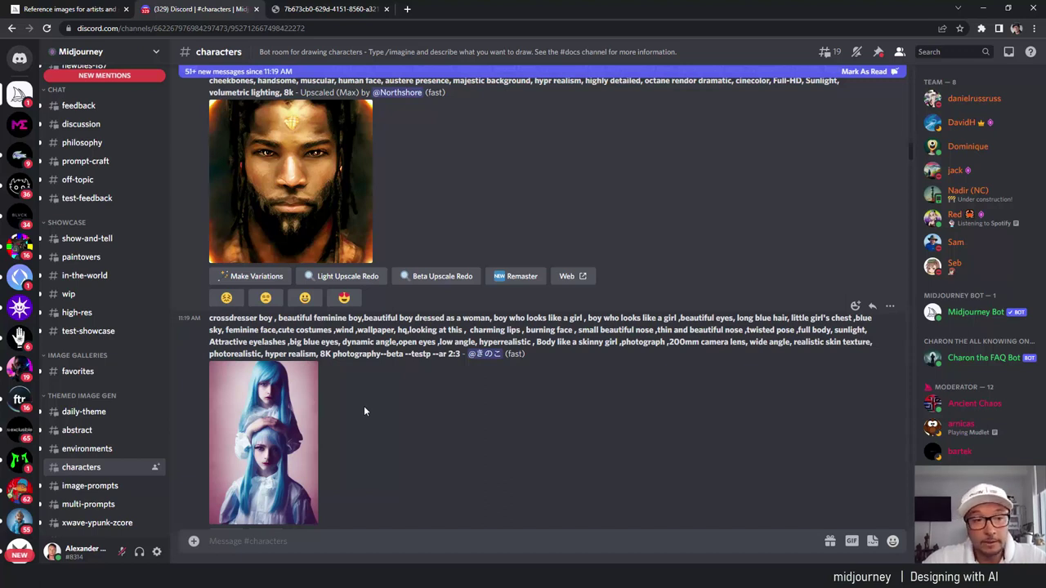
{"action": "left_click", "coordinate": [106, 486]}
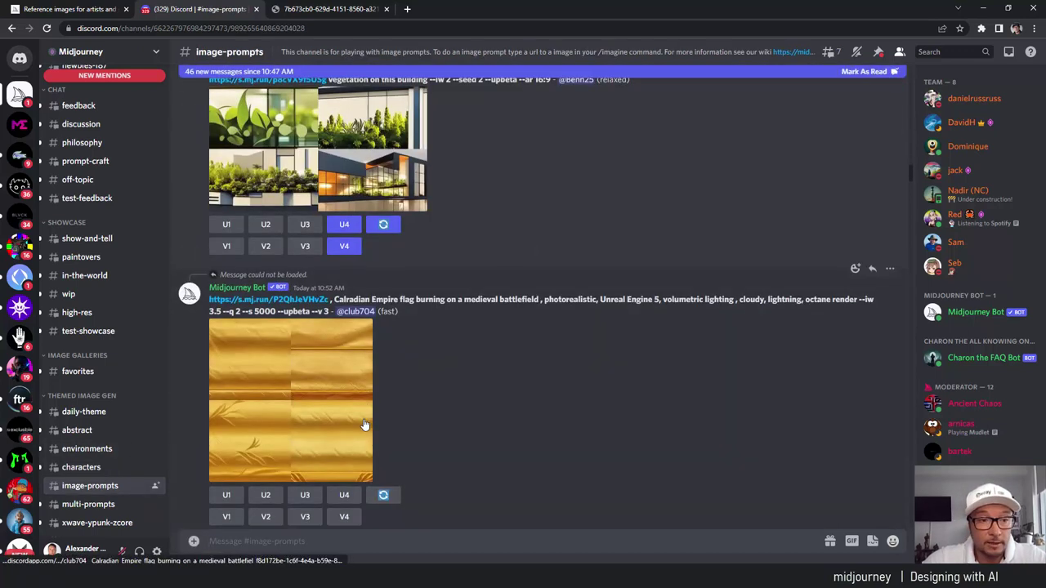
{"action": "left_click", "coordinate": [97, 450]}
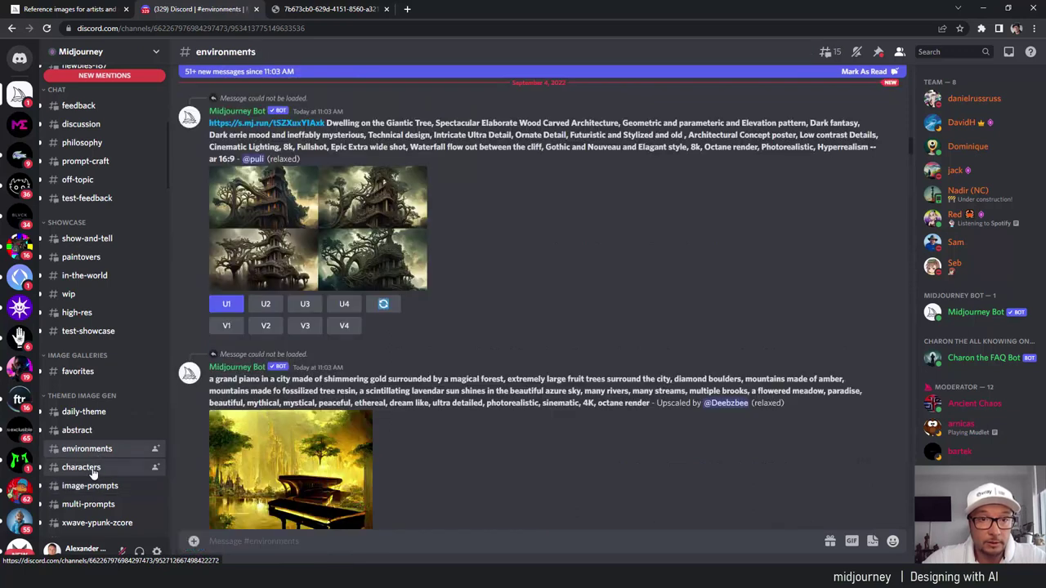
{"action": "left_click", "coordinate": [93, 467]}
{"action": "scroll", "coordinate": [121, 270], "scroll_direction": "up", "scroll_amount": 5}
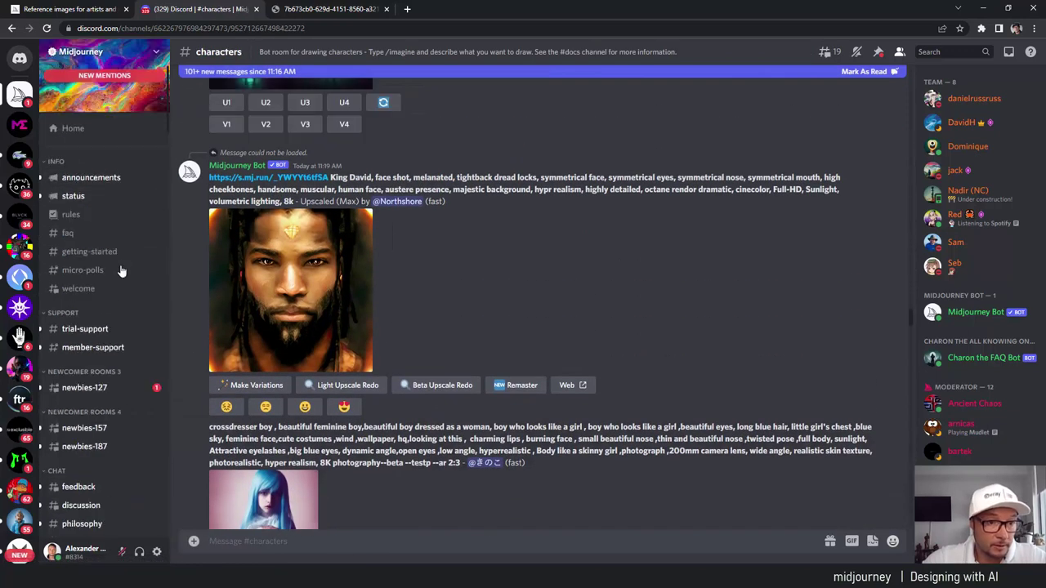
{"action": "left_click", "coordinate": [90, 387]}
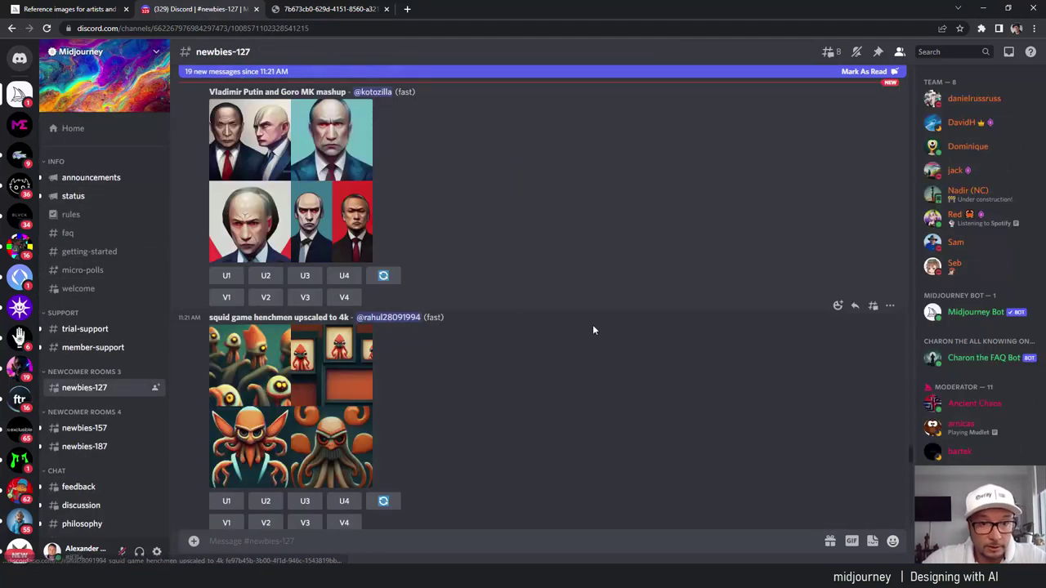
Step: Enlarge the finished Calatrava city max upscale, open its original in a new tab, and return to newbies-127
{"action": "scroll", "coordinate": [552, 315], "scroll_direction": "down", "scroll_amount": 5}
{"action": "scroll", "coordinate": [556, 325], "scroll_direction": "down", "scroll_amount": 5}
{"action": "scroll", "coordinate": [556, 328], "scroll_direction": "down", "scroll_amount": 5}
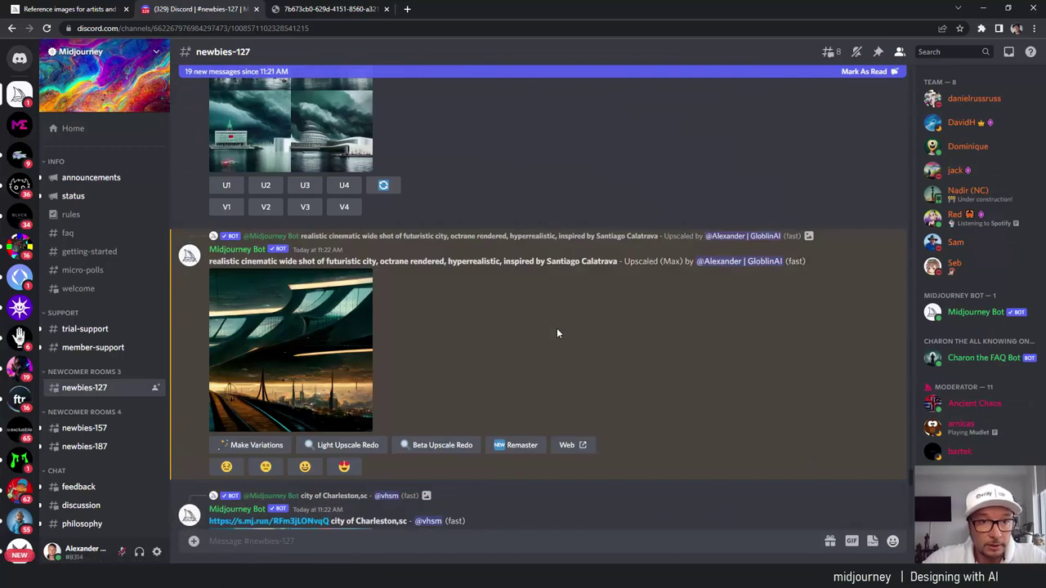
{"action": "scroll", "coordinate": [557, 328], "scroll_direction": "down", "scroll_amount": 3}
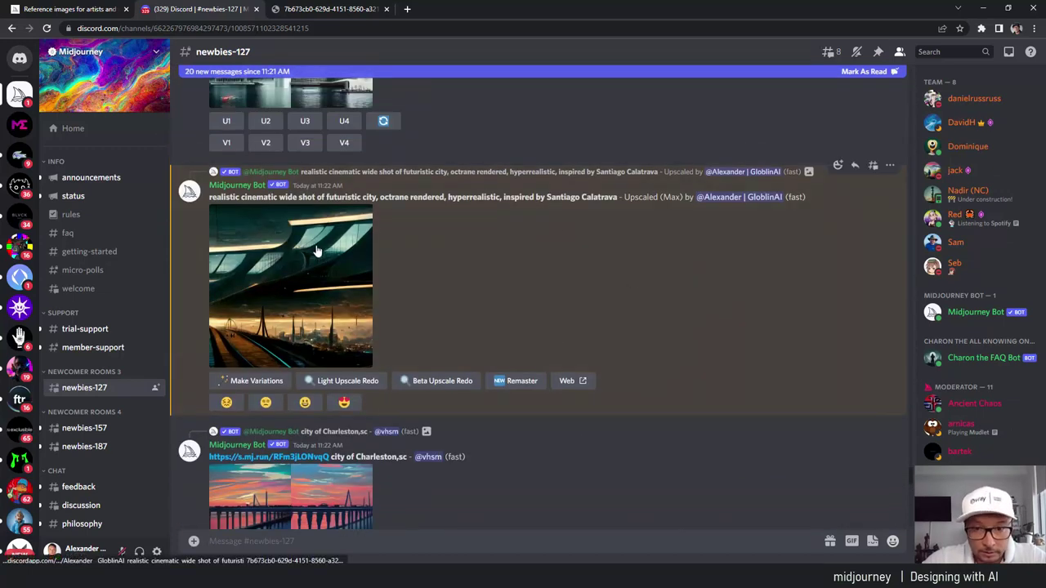
{"action": "left_click", "coordinate": [316, 249]}
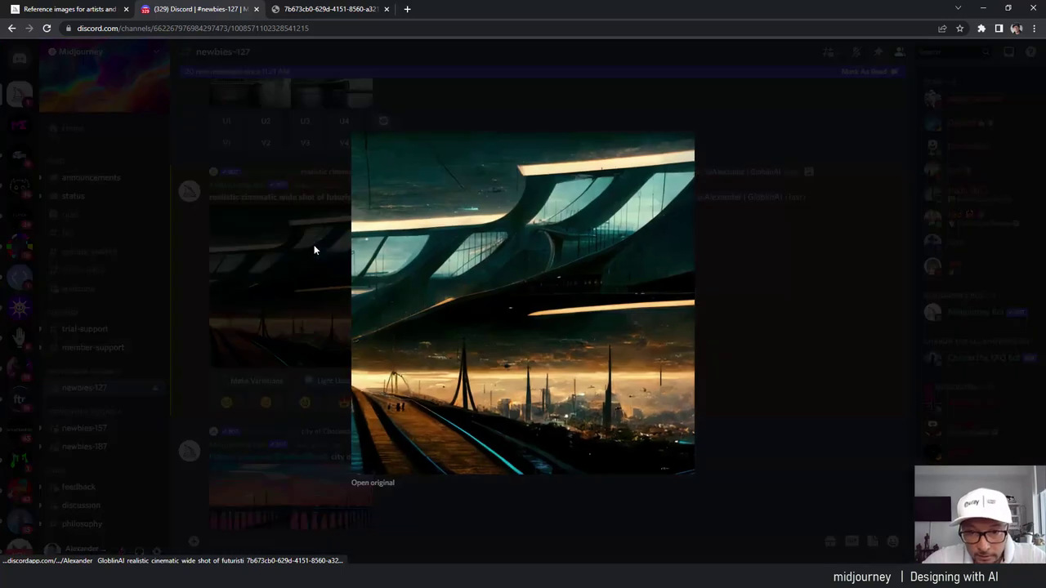
{"action": "left_click", "coordinate": [379, 484]}
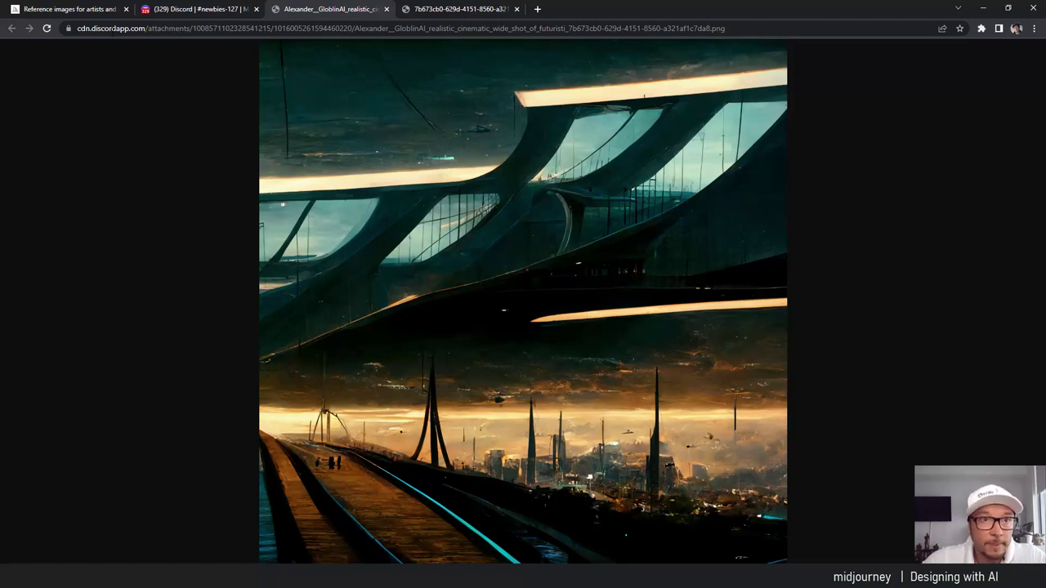
{"action": "left_click", "coordinate": [216, 15]}
{"action": "left_click", "coordinate": [299, 315]}
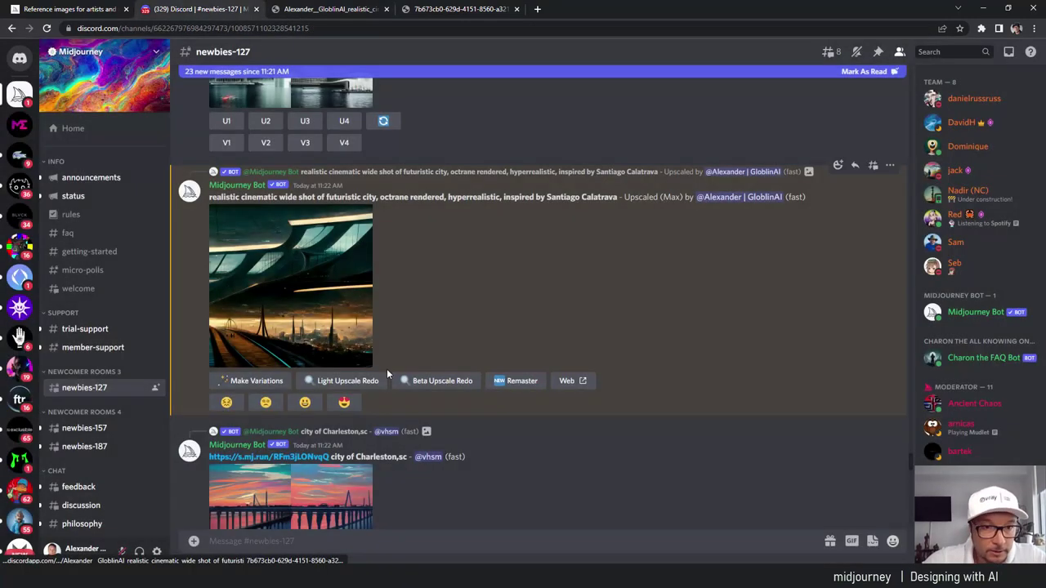
{"action": "scroll", "coordinate": [386, 369], "scroll_direction": "down", "scroll_amount": 4}
{"action": "scroll", "coordinate": [384, 370], "scroll_direction": "down", "scroll_amount": 4}
{"action": "scroll", "coordinate": [384, 372], "scroll_direction": "down", "scroll_amount": 4}
{"action": "scroll", "coordinate": [384, 372], "scroll_direction": "down", "scroll_amount": 5}
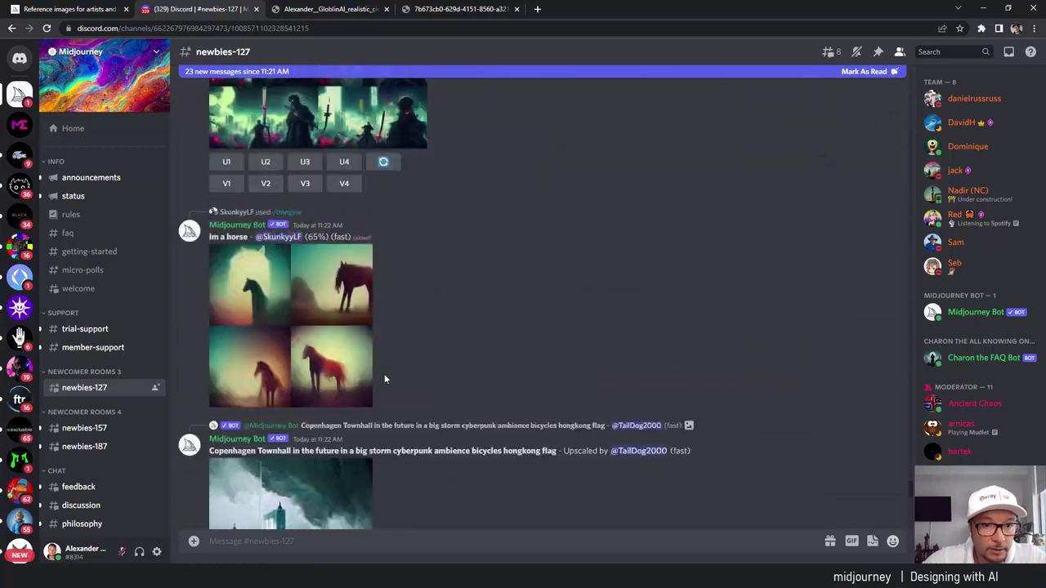
Step: Scroll back to the curved-tower city upscale and preview it enlarged
{"action": "scroll", "coordinate": [384, 373], "scroll_direction": "down", "scroll_amount": 5}
{"action": "scroll", "coordinate": [384, 373], "scroll_direction": "down", "scroll_amount": 5}
{"action": "scroll", "coordinate": [384, 374], "scroll_direction": "down", "scroll_amount": 5}
{"action": "scroll", "coordinate": [384, 376], "scroll_direction": "down", "scroll_amount": 5}
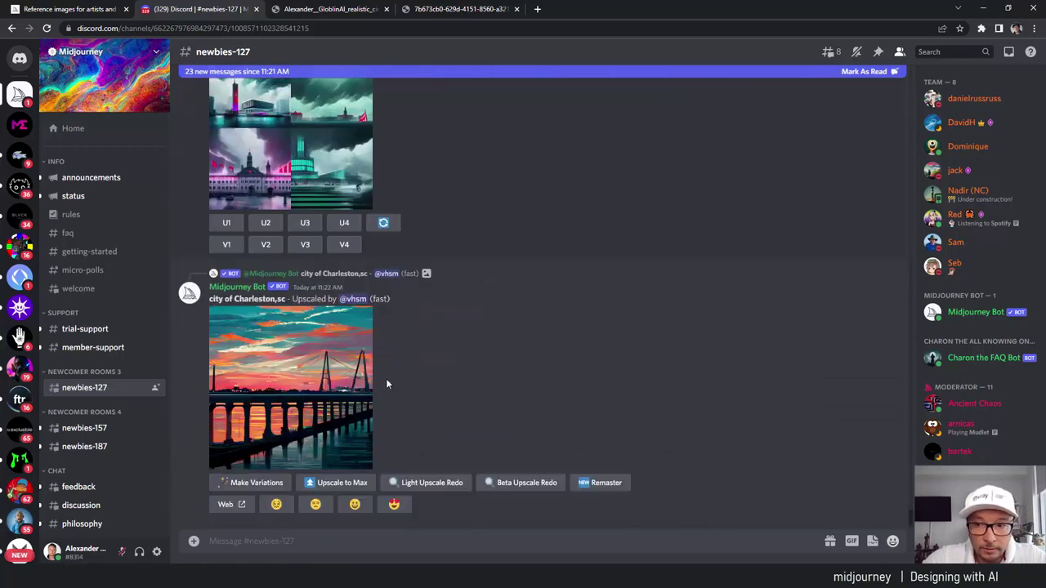
{"action": "scroll", "coordinate": [901, 490], "scroll_direction": "up", "scroll_amount": 5}
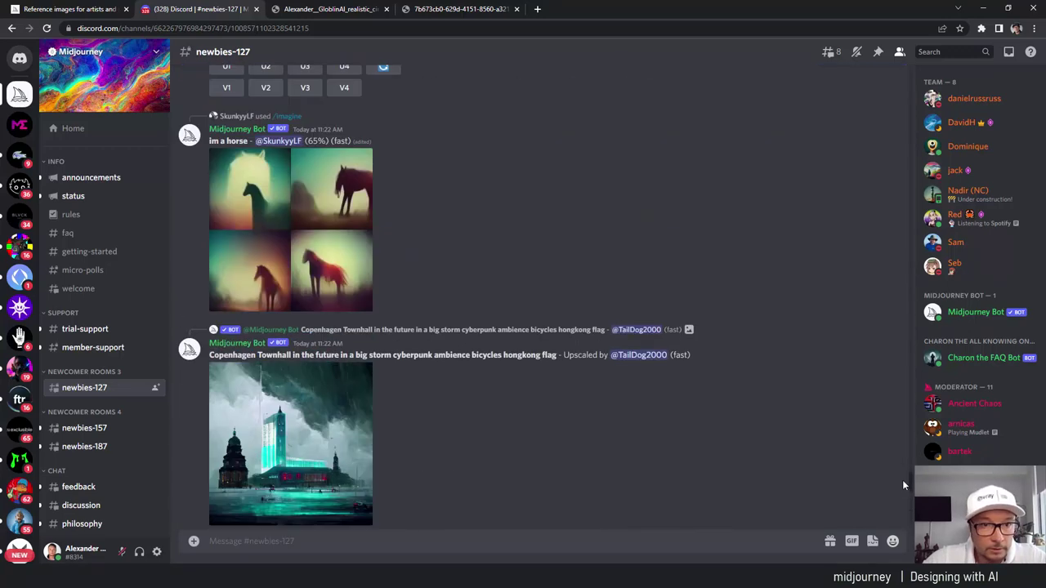
{"action": "scroll", "coordinate": [899, 466], "scroll_direction": "up", "scroll_amount": 5}
{"action": "scroll", "coordinate": [899, 456], "scroll_direction": "up", "scroll_amount": 5}
{"action": "scroll", "coordinate": [899, 449], "scroll_direction": "up", "scroll_amount": 5}
{"action": "scroll", "coordinate": [902, 450], "scroll_direction": "up", "scroll_amount": 1}
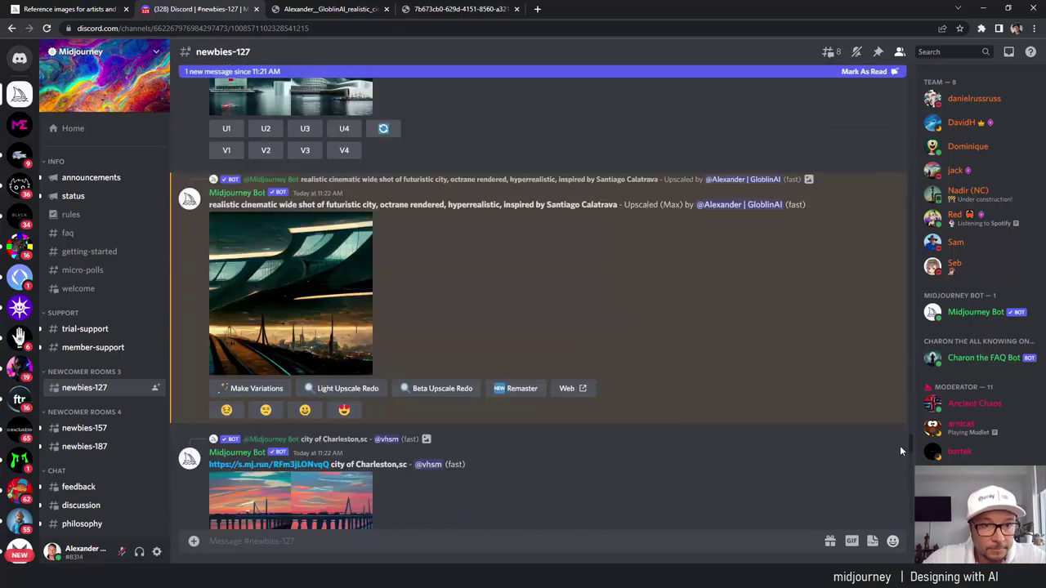
{"action": "scroll", "coordinate": [901, 443], "scroll_direction": "up", "scroll_amount": 5}
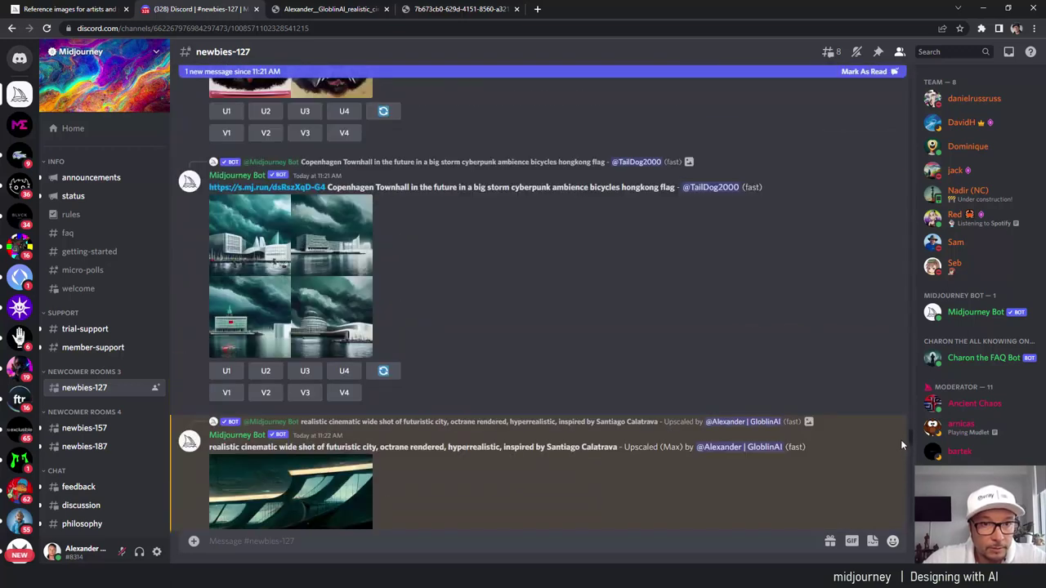
{"action": "scroll", "coordinate": [900, 439], "scroll_direction": "up", "scroll_amount": 5}
{"action": "scroll", "coordinate": [901, 434], "scroll_direction": "up", "scroll_amount": 5}
{"action": "scroll", "coordinate": [902, 424], "scroll_direction": "up", "scroll_amount": 5}
{"action": "scroll", "coordinate": [902, 417], "scroll_direction": "up", "scroll_amount": 5}
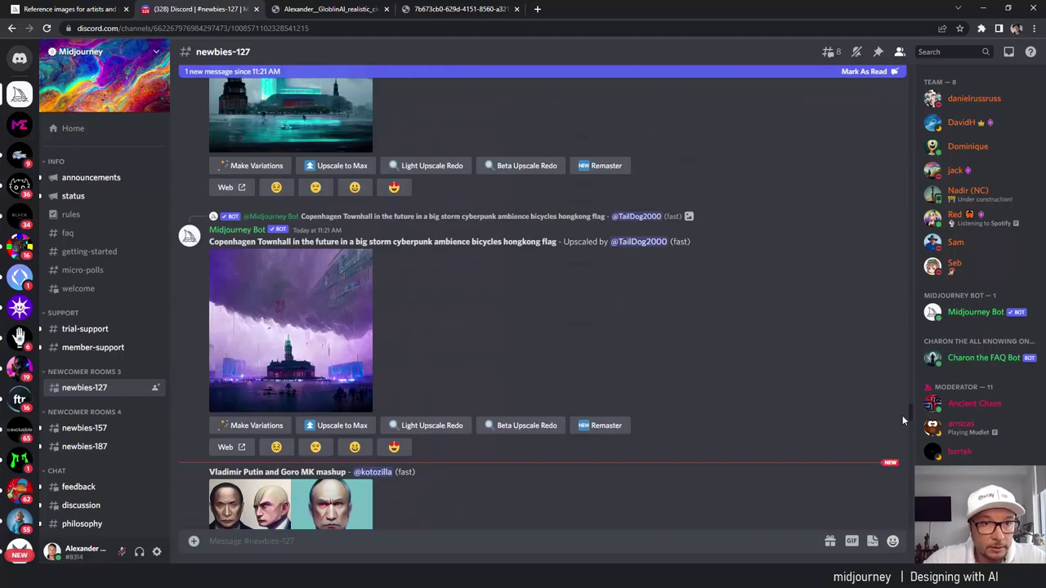
{"action": "scroll", "coordinate": [901, 410], "scroll_direction": "up", "scroll_amount": 5}
{"action": "scroll", "coordinate": [904, 401], "scroll_direction": "up", "scroll_amount": 5}
{"action": "left_click_drag", "start_coordinate": [905, 400], "coordinate": [912, 361]}
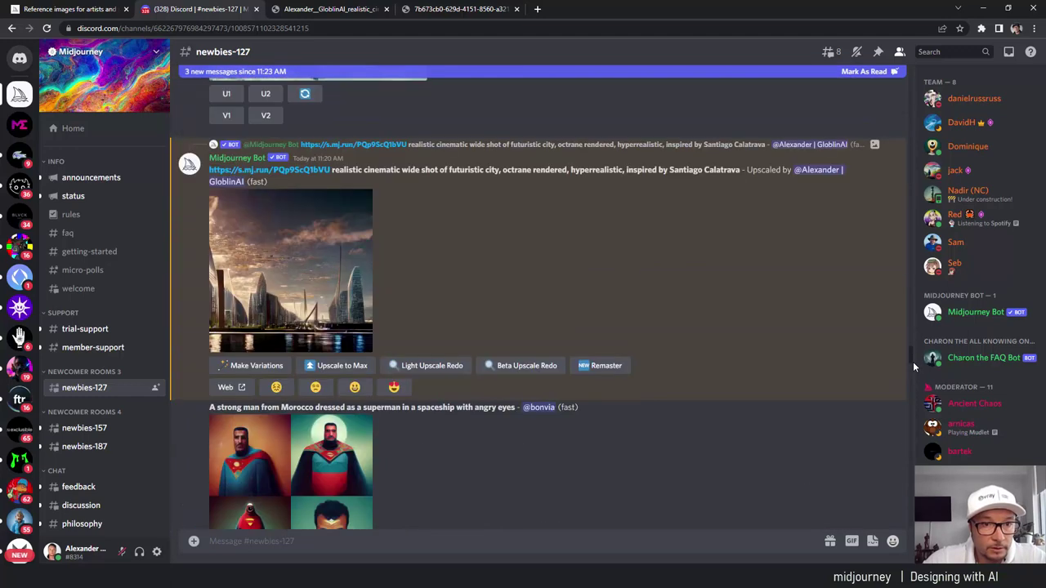
{"action": "left_click", "coordinate": [335, 327]}
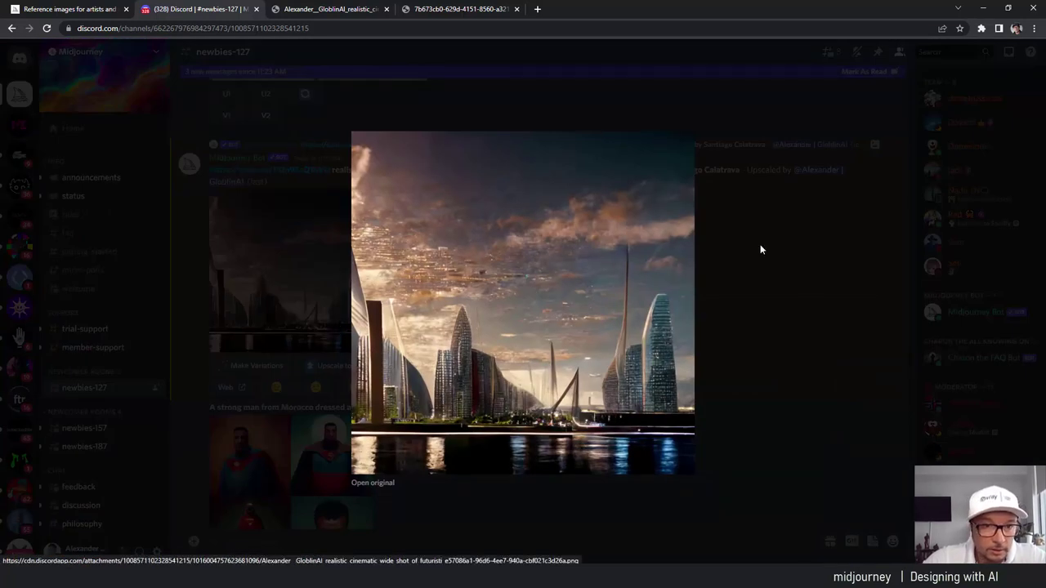
{"action": "left_click", "coordinate": [759, 245]}
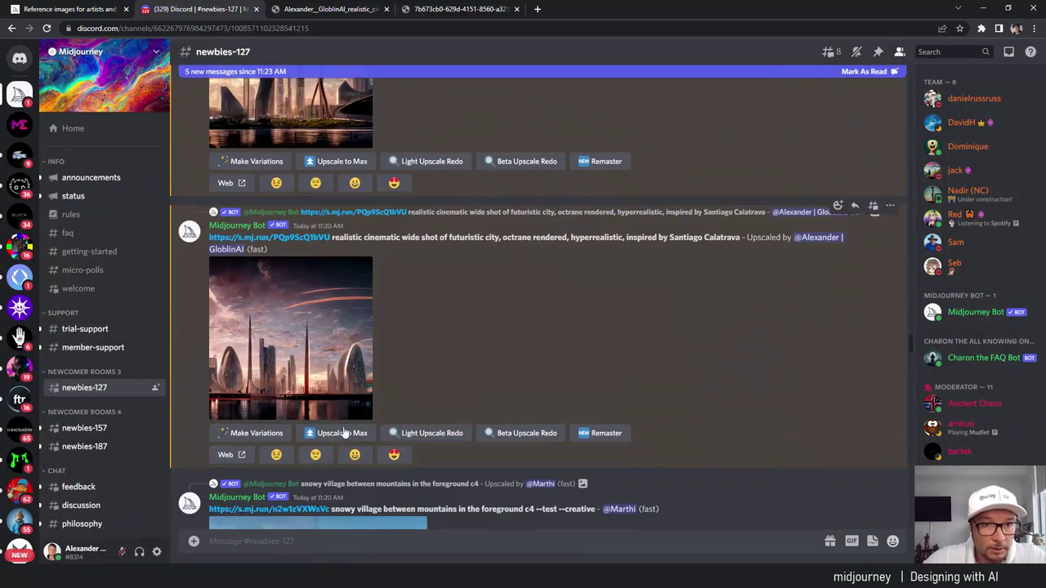
Step: Request Upscale to Max for the curved-tower city image
{"action": "left_click", "coordinate": [341, 436]}
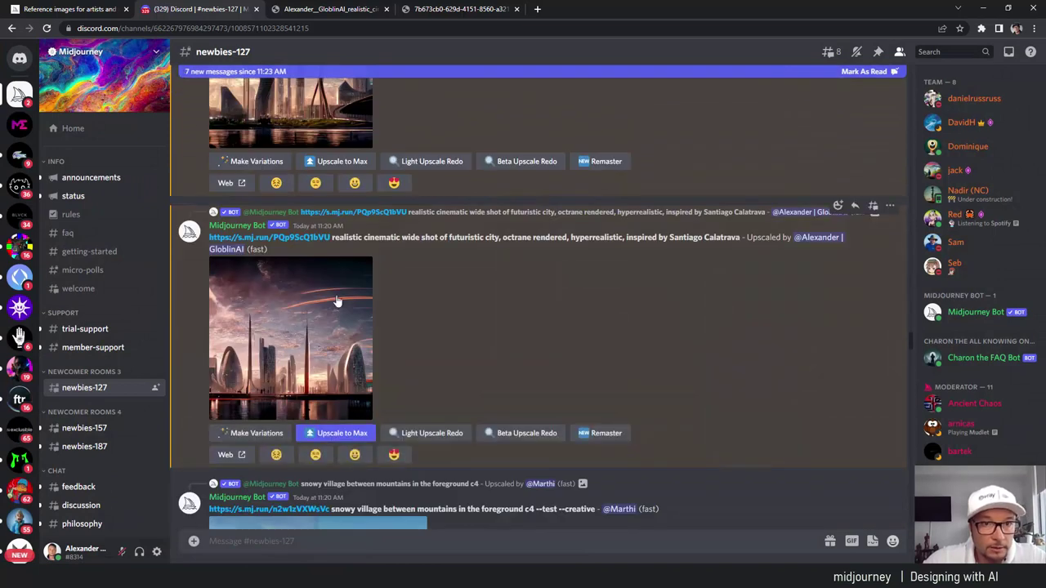
{"action": "scroll", "coordinate": [490, 343], "scroll_direction": "up", "scroll_amount": 2}
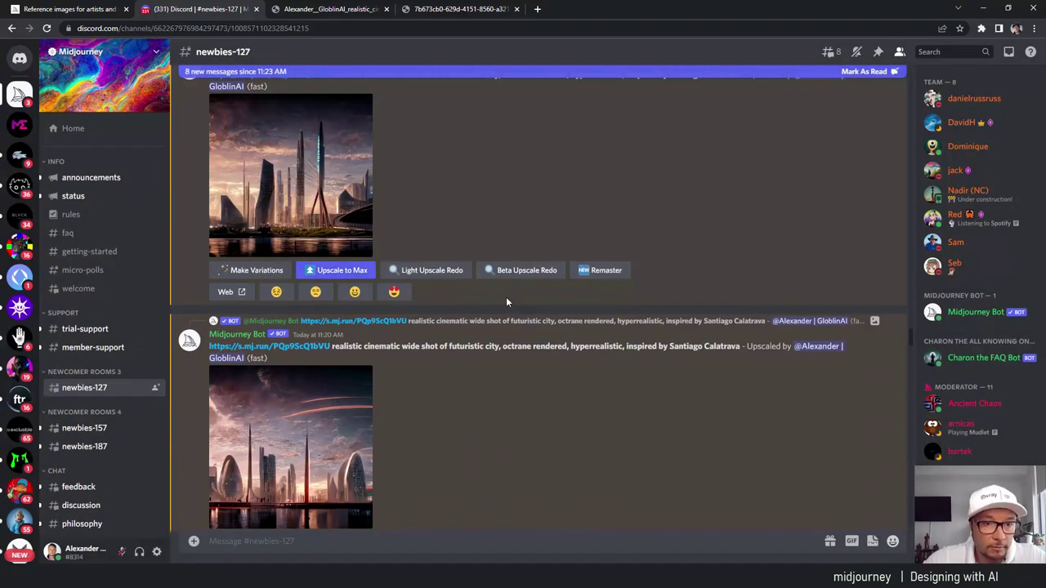
{"action": "scroll", "coordinate": [367, 460], "scroll_direction": "down", "scroll_amount": 5}
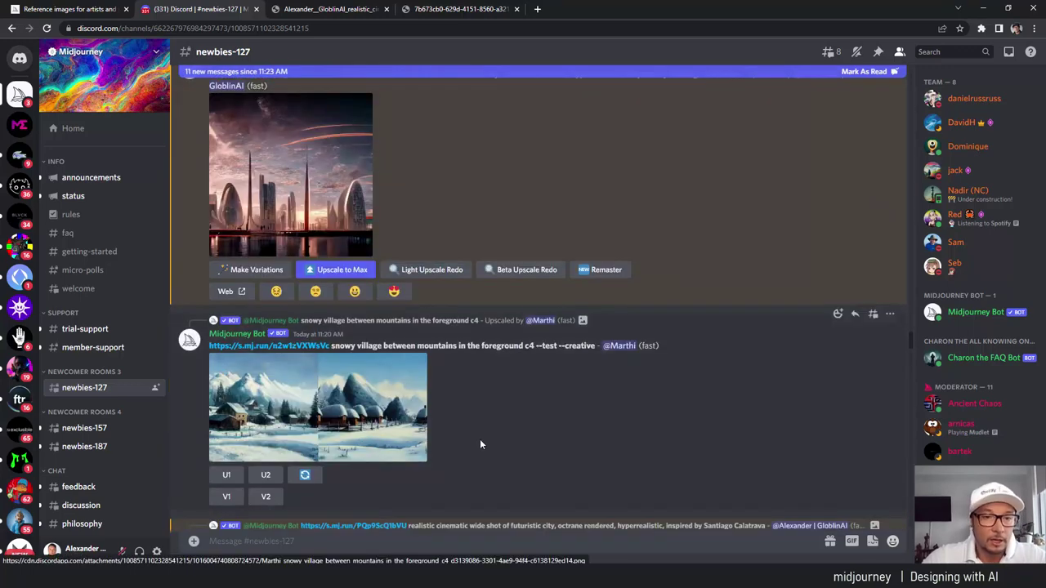
{"action": "scroll", "coordinate": [469, 450], "scroll_direction": "down", "scroll_amount": 5}
{"action": "scroll", "coordinate": [453, 454], "scroll_direction": "down", "scroll_amount": 5}
{"action": "scroll", "coordinate": [437, 458], "scroll_direction": "down", "scroll_amount": 5}
{"action": "scroll", "coordinate": [427, 462], "scroll_direction": "down", "scroll_amount": 5}
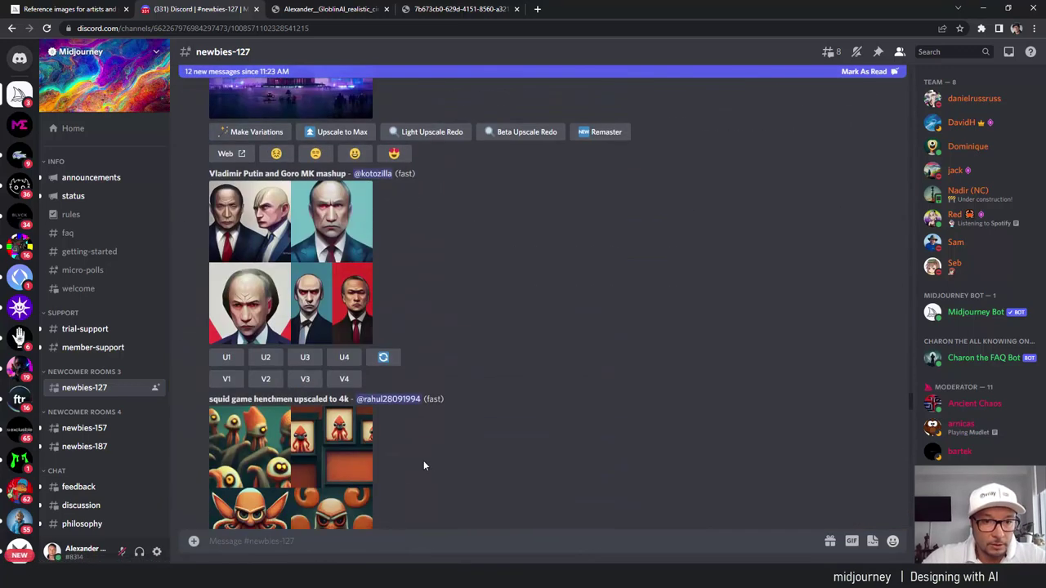
{"action": "scroll", "coordinate": [418, 460], "scroll_direction": "up", "scroll_amount": 5}
{"action": "scroll", "coordinate": [413, 458], "scroll_direction": "up", "scroll_amount": 5}
{"action": "scroll", "coordinate": [411, 458], "scroll_direction": "up", "scroll_amount": 5}
{"action": "scroll", "coordinate": [408, 457], "scroll_direction": "up", "scroll_amount": 5}
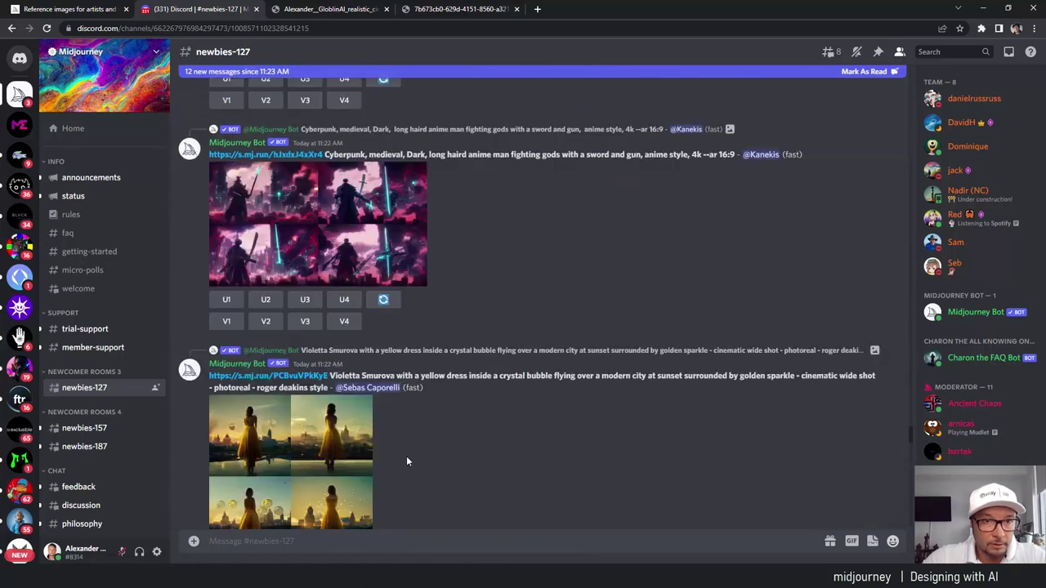
{"action": "scroll", "coordinate": [405, 456], "scroll_direction": "down", "scroll_amount": 2}
{"action": "scroll", "coordinate": [367, 408], "scroll_direction": "up", "scroll_amount": 5}
{"action": "scroll", "coordinate": [327, 343], "scroll_direction": "up", "scroll_amount": 2}
{"action": "scroll", "coordinate": [278, 294], "scroll_direction": "up", "scroll_amount": 2}
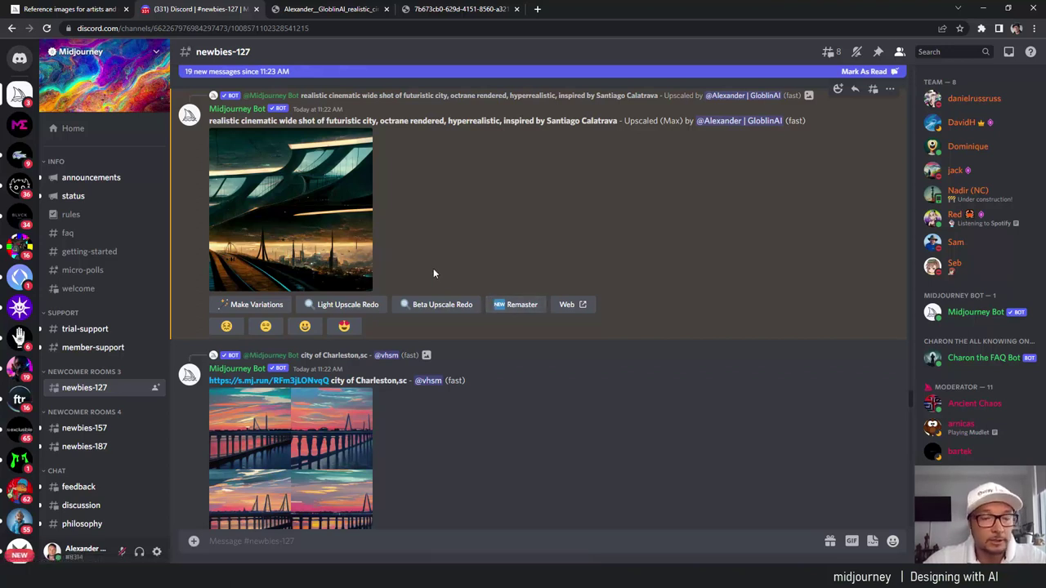
{"action": "scroll", "coordinate": [432, 270], "scroll_direction": "down", "scroll_amount": 5}
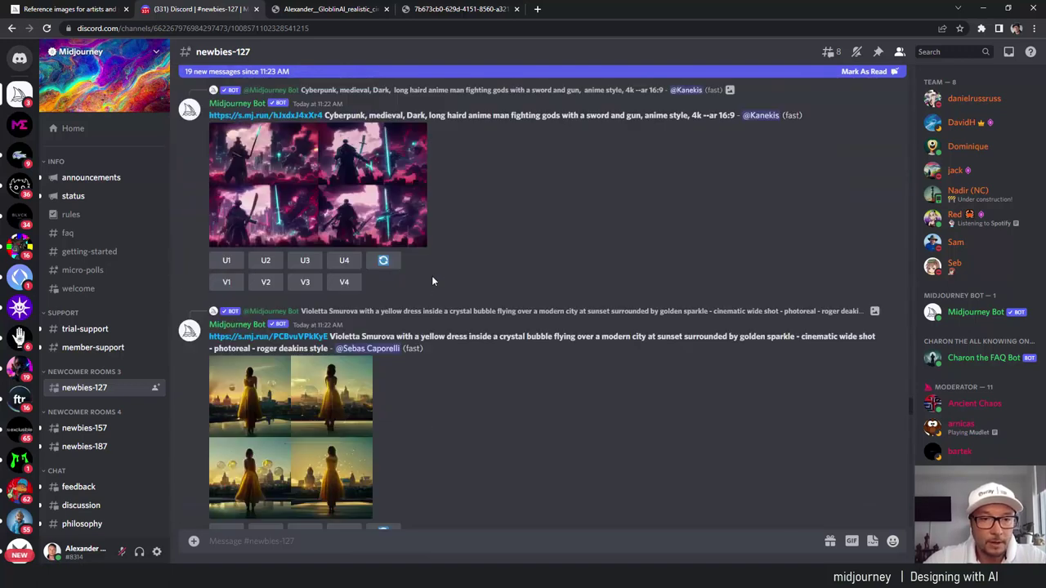
{"action": "scroll", "coordinate": [431, 275], "scroll_direction": "down", "scroll_amount": 3}
{"action": "scroll", "coordinate": [432, 277], "scroll_direction": "down", "scroll_amount": 3}
{"action": "scroll", "coordinate": [427, 277], "scroll_direction": "down", "scroll_amount": 3}
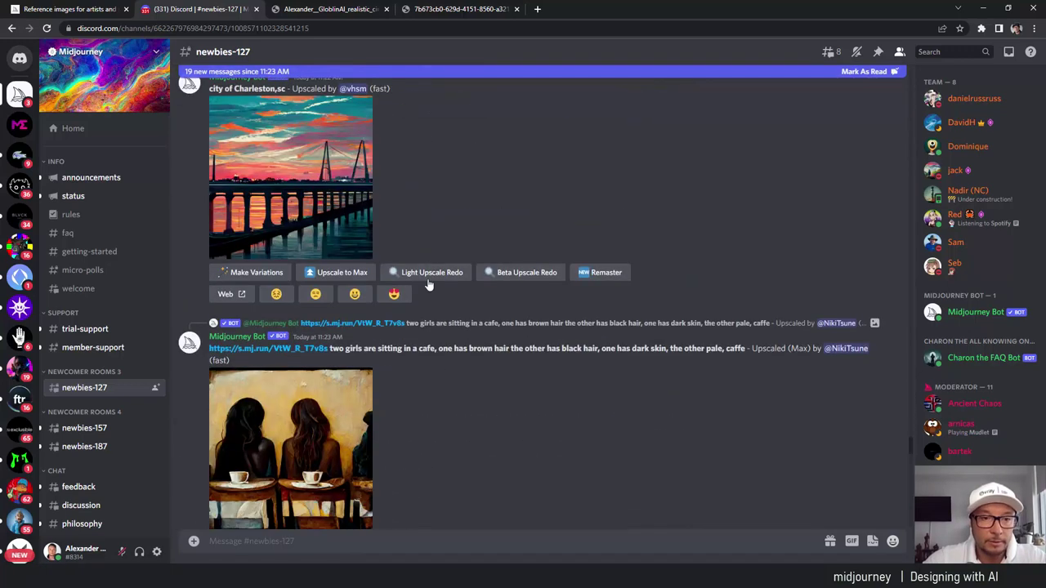
{"action": "scroll", "coordinate": [427, 277], "scroll_direction": "down", "scroll_amount": 3}
{"action": "scroll", "coordinate": [427, 278], "scroll_direction": "down", "scroll_amount": 2}
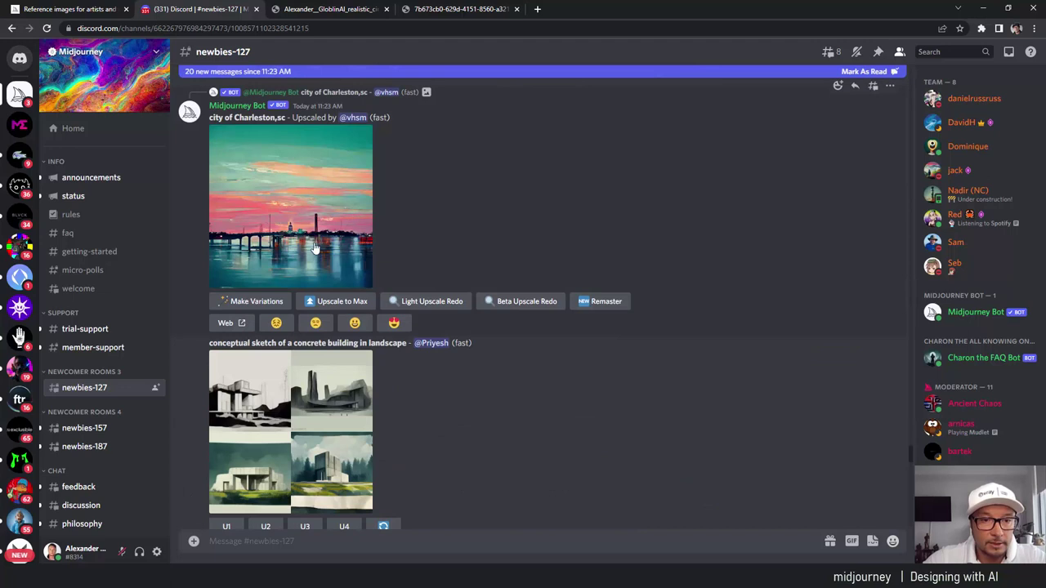
{"action": "scroll", "coordinate": [465, 312], "scroll_direction": "down", "scroll_amount": 5}
{"action": "scroll", "coordinate": [463, 317], "scroll_direction": "down", "scroll_amount": 3}
{"action": "scroll", "coordinate": [459, 312], "scroll_direction": "down", "scroll_amount": 5}
{"action": "scroll", "coordinate": [454, 307], "scroll_direction": "down", "scroll_amount": 3}
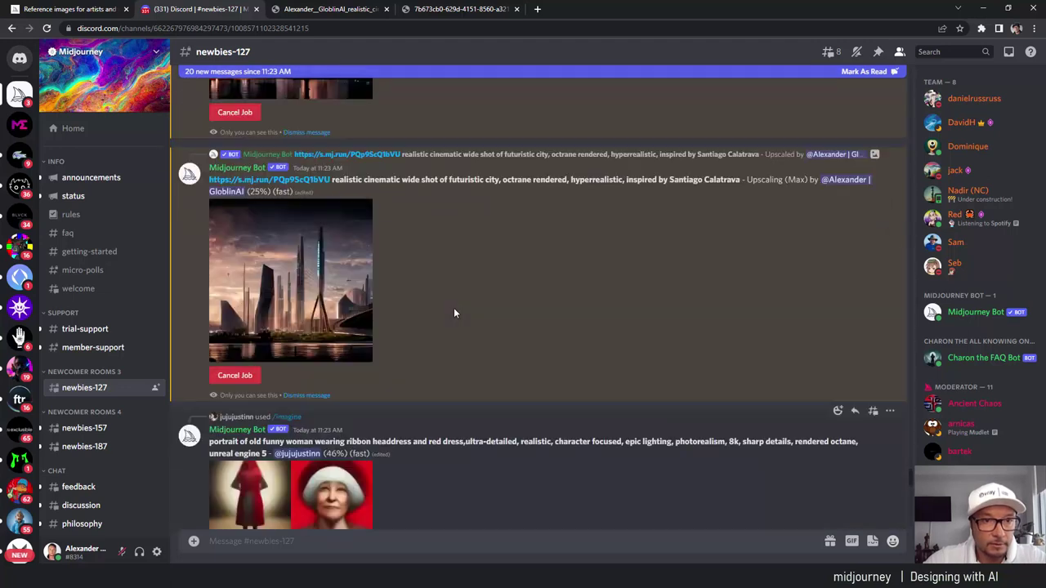
{"action": "scroll", "coordinate": [453, 307], "scroll_direction": "down", "scroll_amount": 3}
{"action": "scroll", "coordinate": [452, 308], "scroll_direction": "down", "scroll_amount": 3}
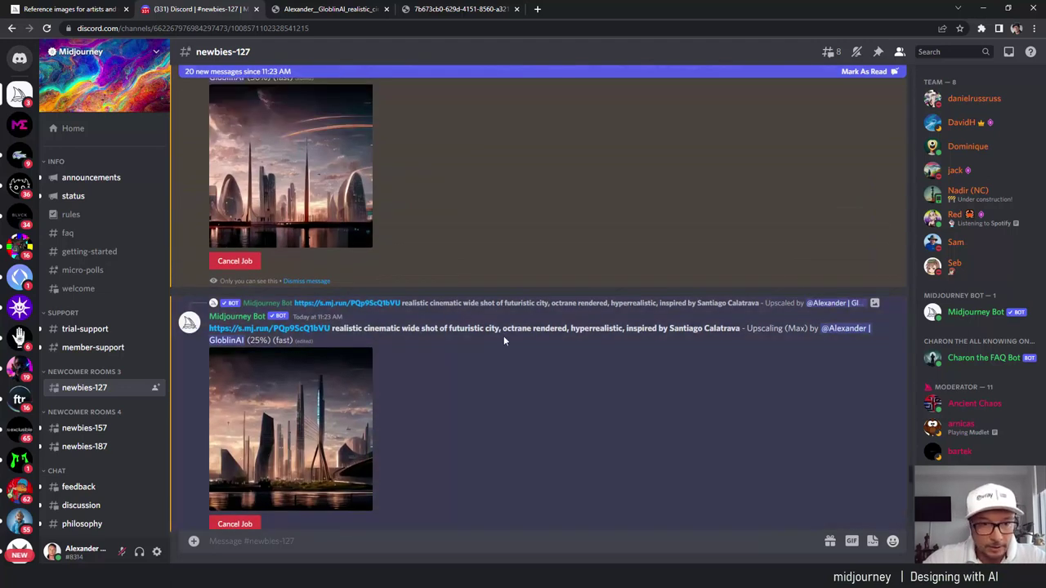
{"action": "scroll", "coordinate": [318, 396], "scroll_direction": "up", "scroll_amount": 2}
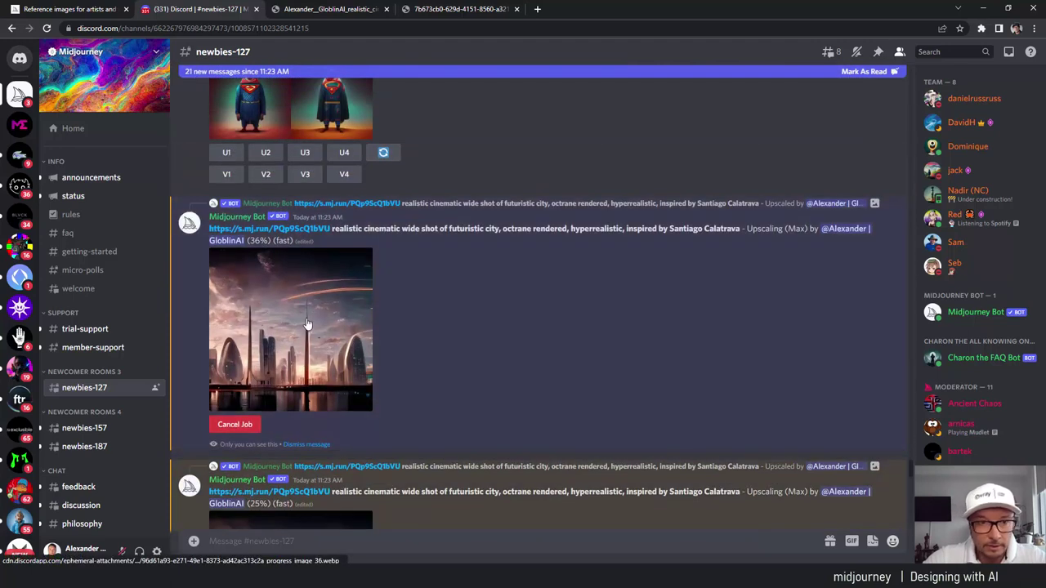
{"action": "scroll", "coordinate": [306, 333], "scroll_direction": "down", "scroll_amount": 2}
{"action": "scroll", "coordinate": [308, 337], "scroll_direction": "down", "scroll_amount": 1}
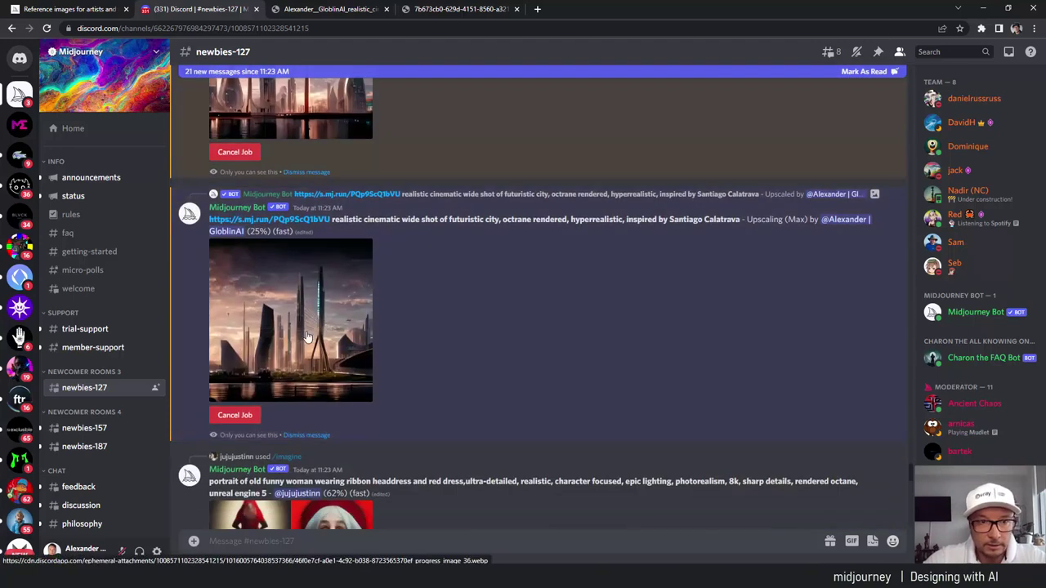
{"action": "scroll", "coordinate": [310, 306], "scroll_direction": "down", "scroll_amount": 3}
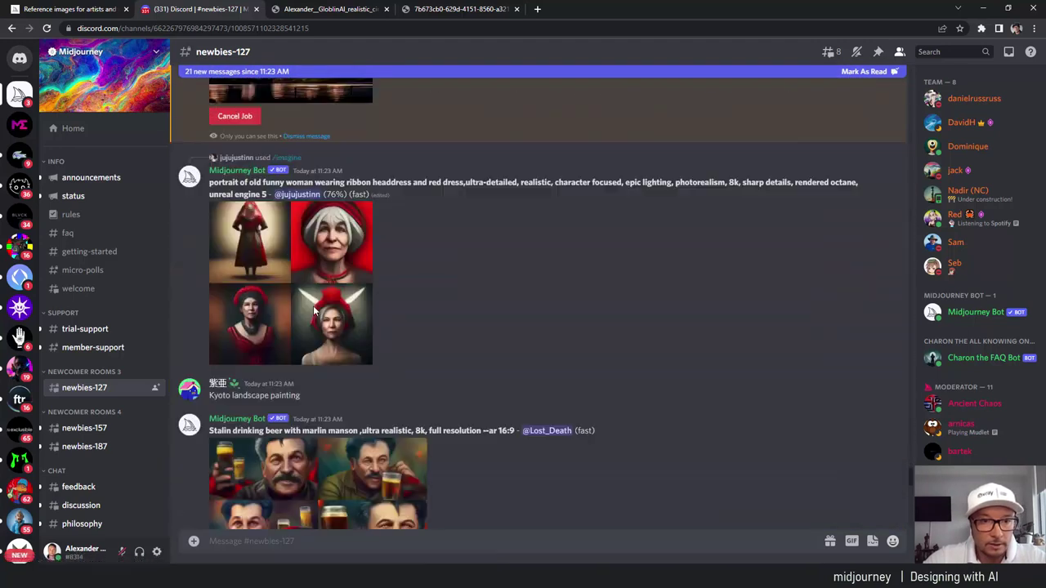
{"action": "scroll", "coordinate": [312, 305], "scroll_direction": "down", "scroll_amount": 3}
{"action": "scroll", "coordinate": [313, 306], "scroll_direction": "down", "scroll_amount": 3}
{"action": "scroll", "coordinate": [314, 311], "scroll_direction": "down", "scroll_amount": 3}
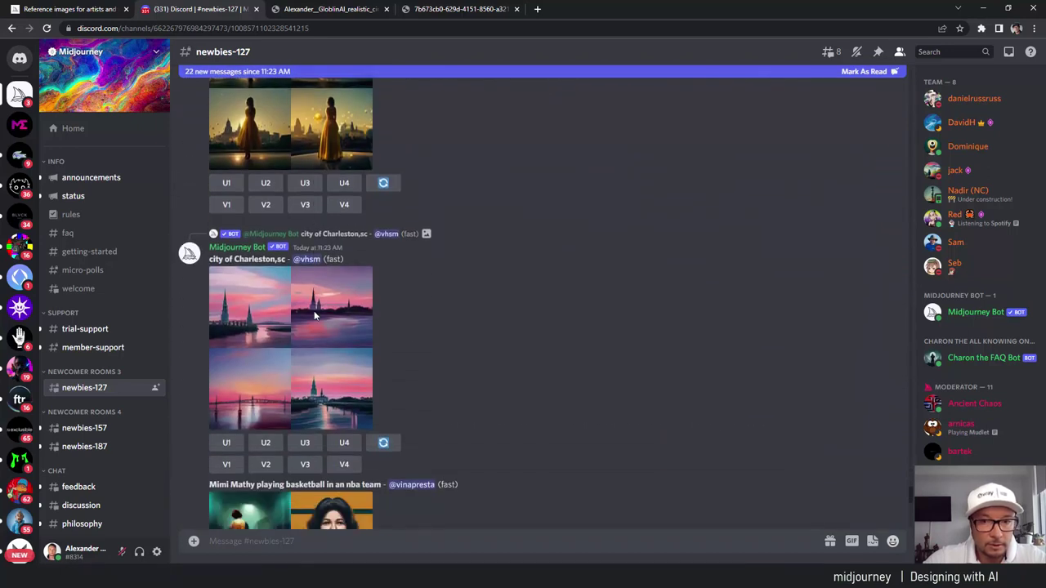
{"action": "mouse_move", "coordinate": [911, 476]}
{"action": "left_mouse_down"}
{"action": "mouse_move", "coordinate": [910, 520]}
{"action": "mouse_move", "coordinate": [898, 471]}
{"action": "left_mouse_up"}
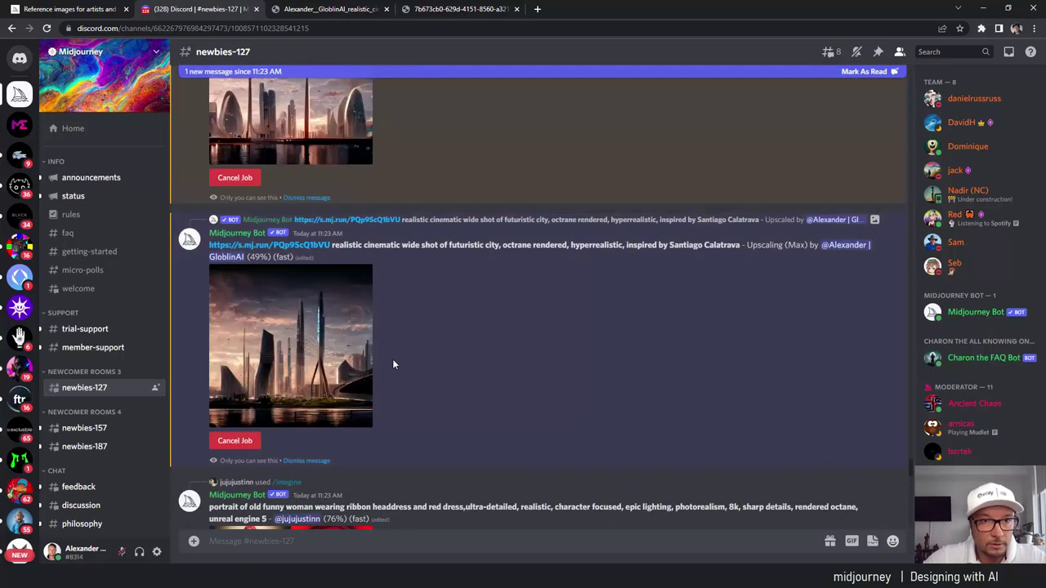
{"action": "scroll", "coordinate": [393, 358], "scroll_direction": "up", "scroll_amount": 3}
{"action": "scroll", "coordinate": [317, 325], "scroll_direction": "up", "scroll_amount": 3}
Step: Scroll in newbies-127 while the Calatrava city max upscale finishes rendering
{"action": "scroll", "coordinate": [319, 335], "scroll_direction": "up", "scroll_amount": 3}
{"action": "scroll", "coordinate": [320, 338], "scroll_direction": "up", "scroll_amount": 3}
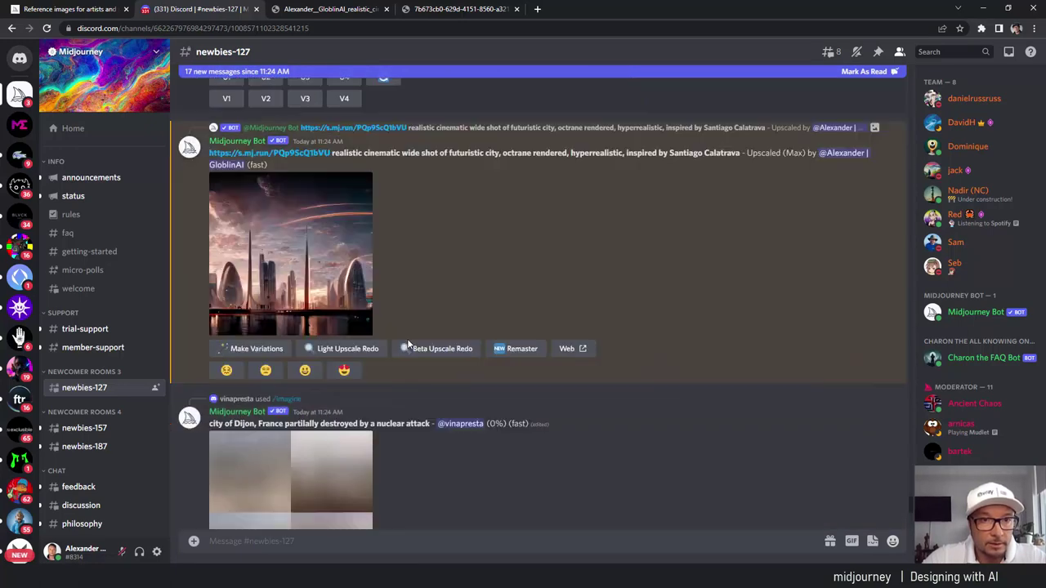
Step: View the riverside Calatrava-style city upscale enlarged, then close it
{"action": "scroll", "coordinate": [367, 310], "scroll_direction": "up", "scroll_amount": 3}
{"action": "left_click", "coordinate": [327, 282]}
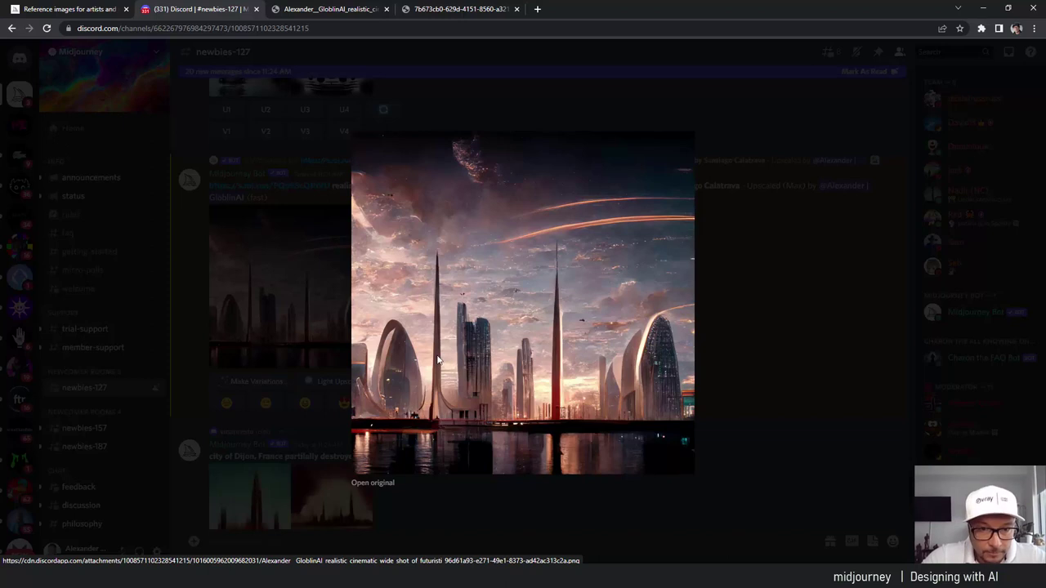
{"action": "left_click", "coordinate": [780, 352]}
{"action": "scroll", "coordinate": [710, 342], "scroll_direction": "down", "scroll_amount": 5}
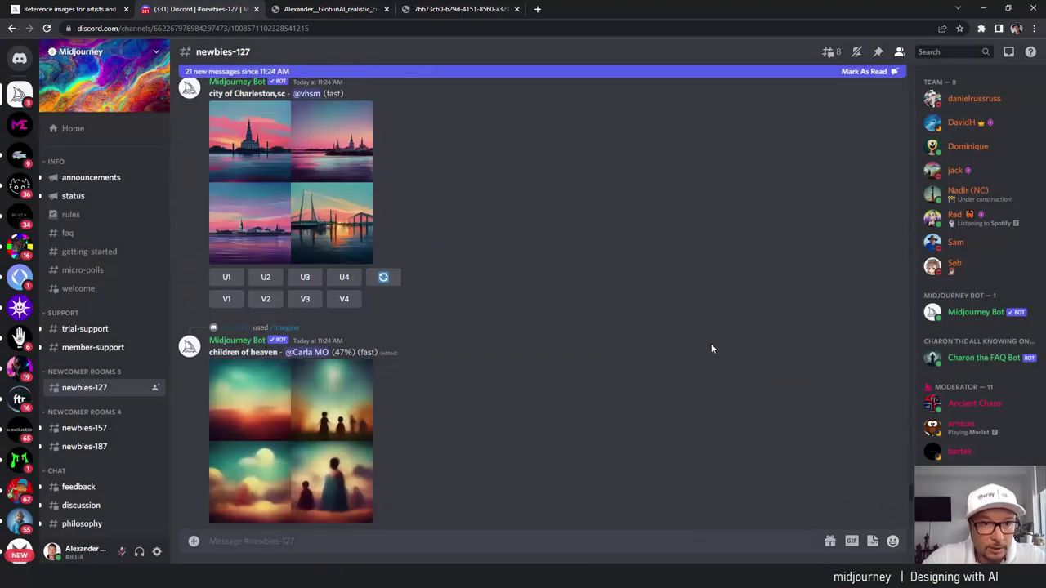
{"action": "scroll", "coordinate": [711, 349], "scroll_direction": "up", "scroll_amount": 3}
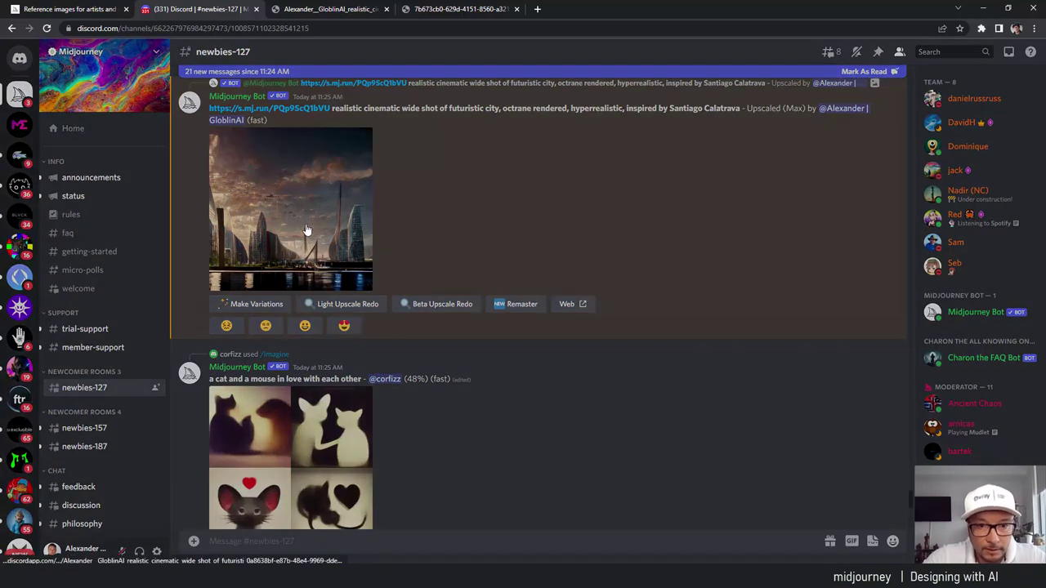
Step: Open the other city upscale's original in a new tab, then view the latest upscale enlarged
{"action": "left_click", "coordinate": [360, 286]}
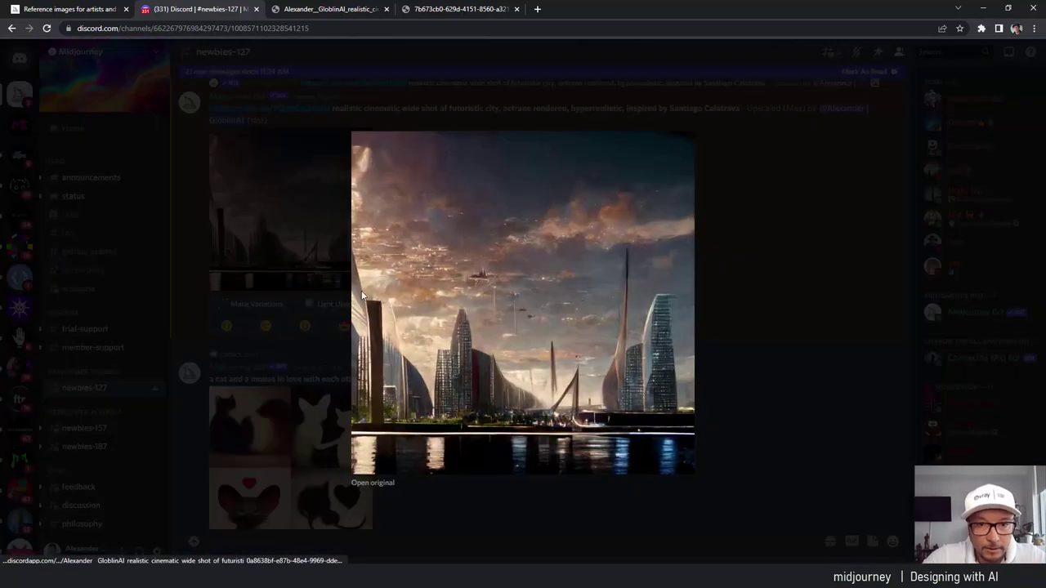
{"action": "left_click", "coordinate": [369, 482]}
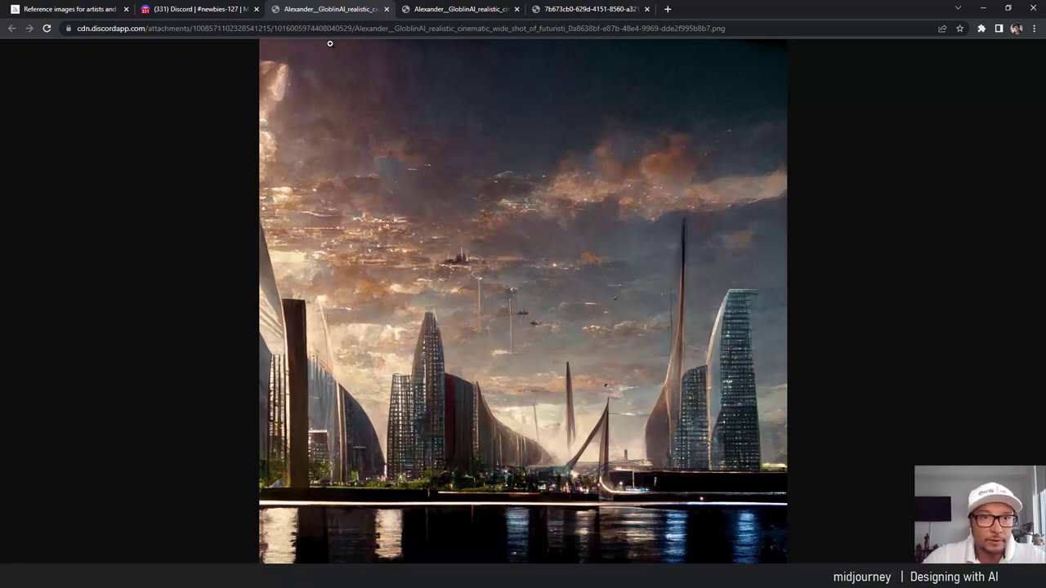
{"action": "left_click", "coordinate": [203, 10]}
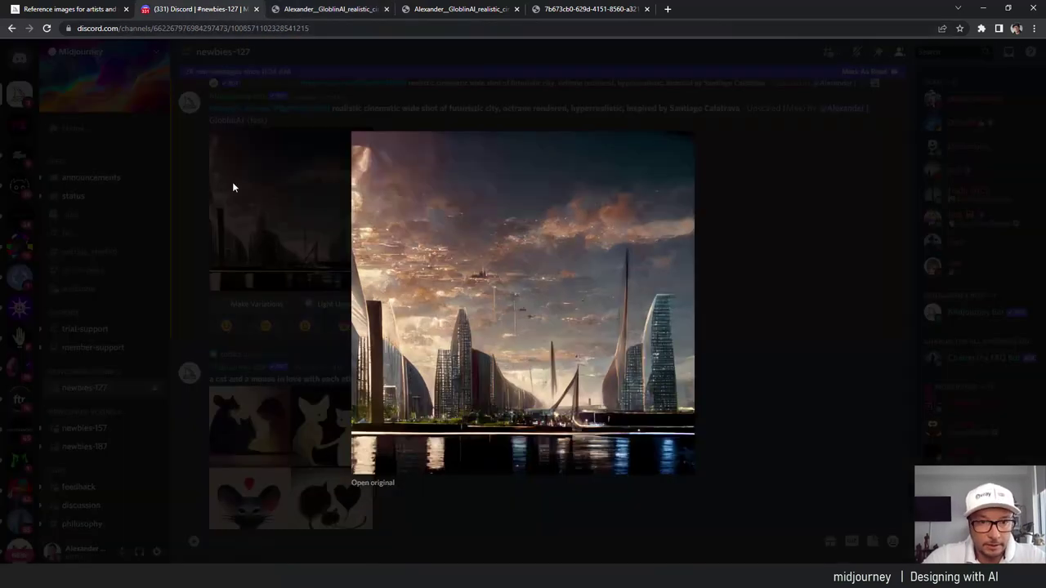
{"action": "left_click", "coordinate": [264, 220]}
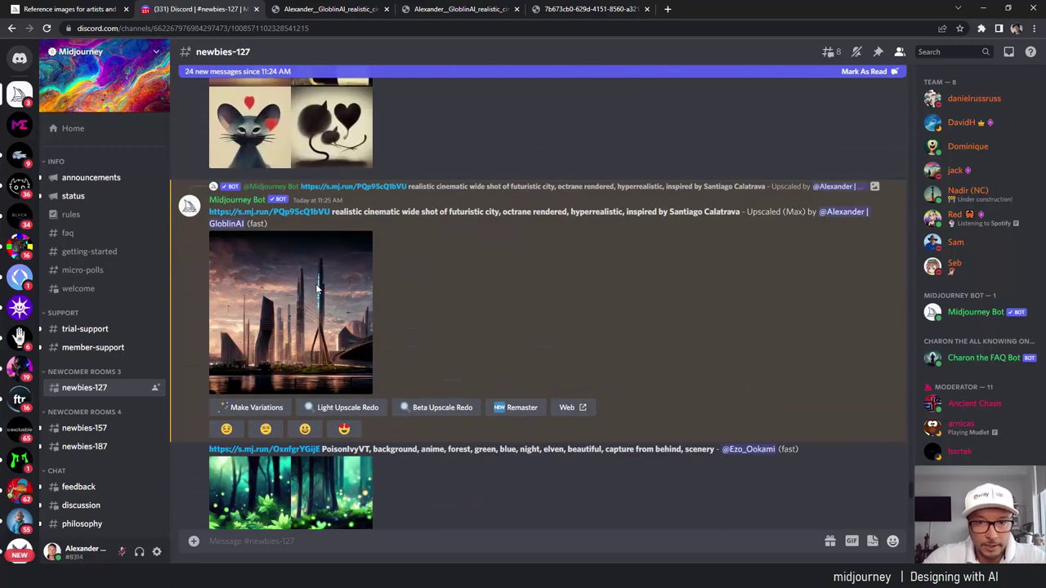
{"action": "left_click", "coordinate": [317, 289]}
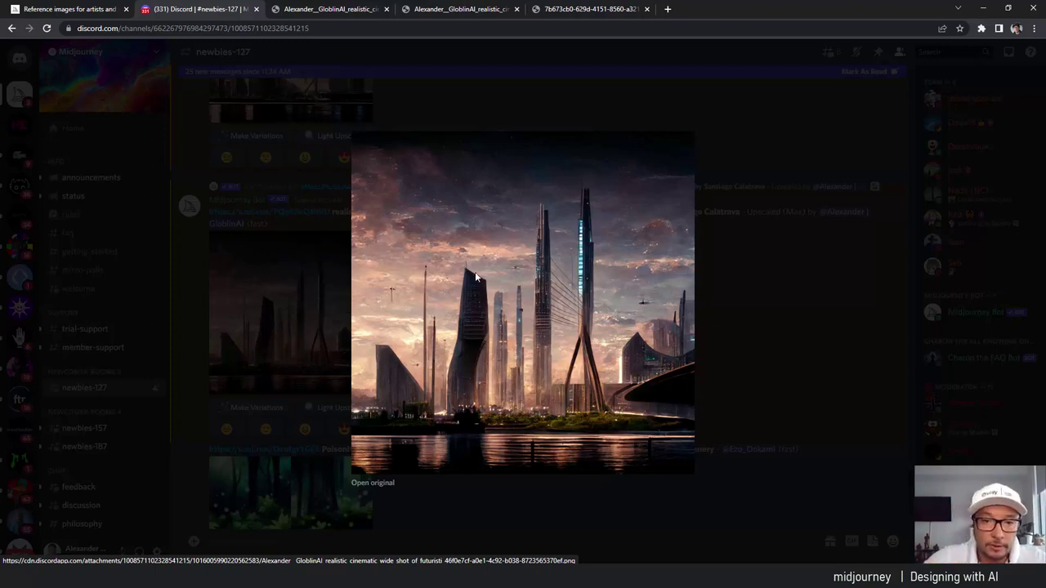
{"action": "left_click", "coordinate": [739, 301]}
Step: Submit a /imagine job with the prompt 'American Dream' to render a new four-image flag grid
{"action": "scroll", "coordinate": [736, 311], "scroll_direction": "down", "scroll_amount": 5}
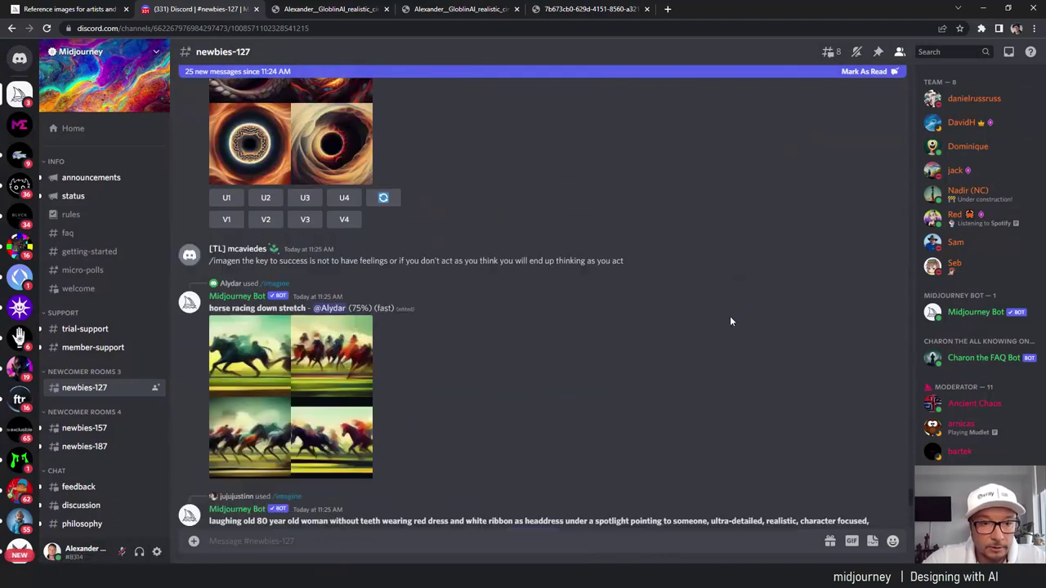
{"action": "scroll", "coordinate": [710, 343], "scroll_direction": "down", "scroll_amount": 5}
{"action": "scroll", "coordinate": [682, 372], "scroll_direction": "down", "scroll_amount": 5}
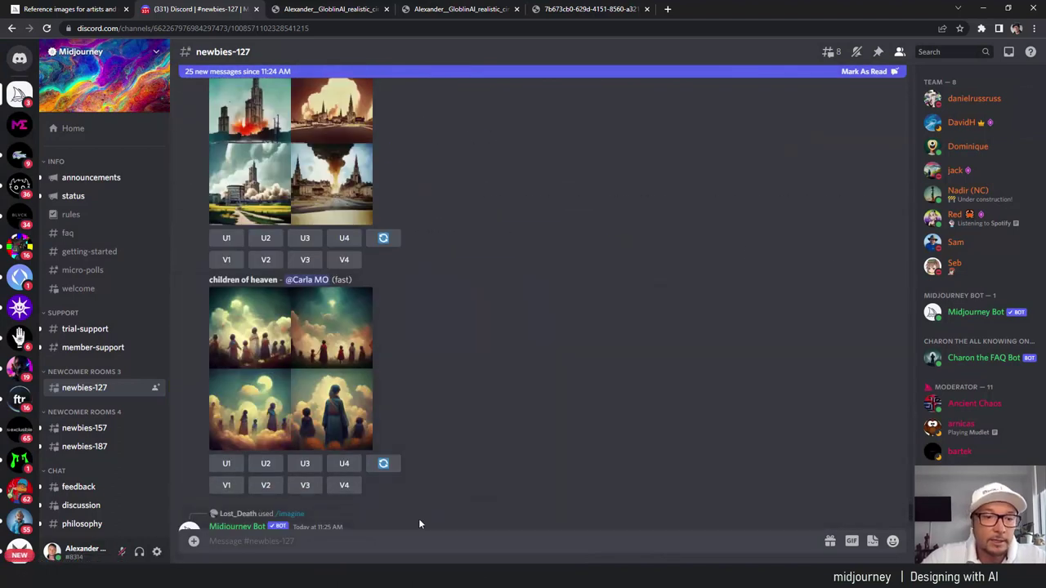
{"action": "scroll", "coordinate": [367, 523], "scroll_direction": "down", "scroll_amount": 5}
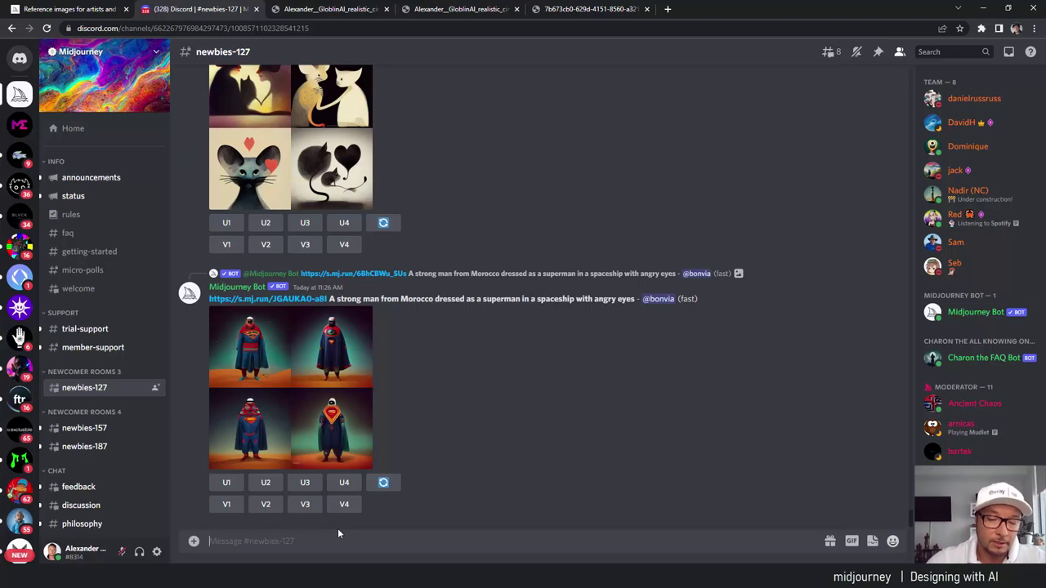
{"action": "type", "text": "/"}
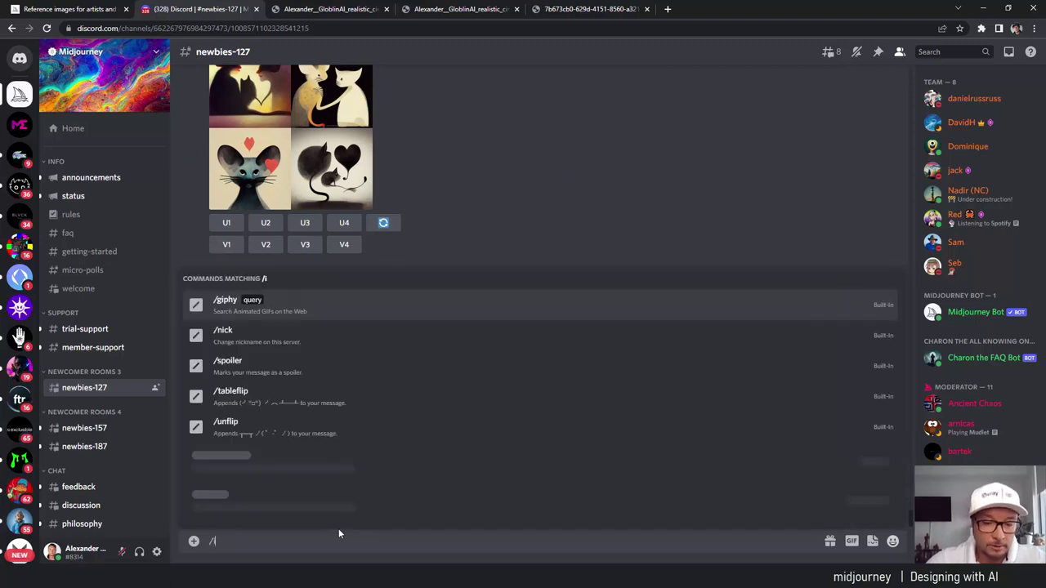
{"action": "type", "text": "imag"}
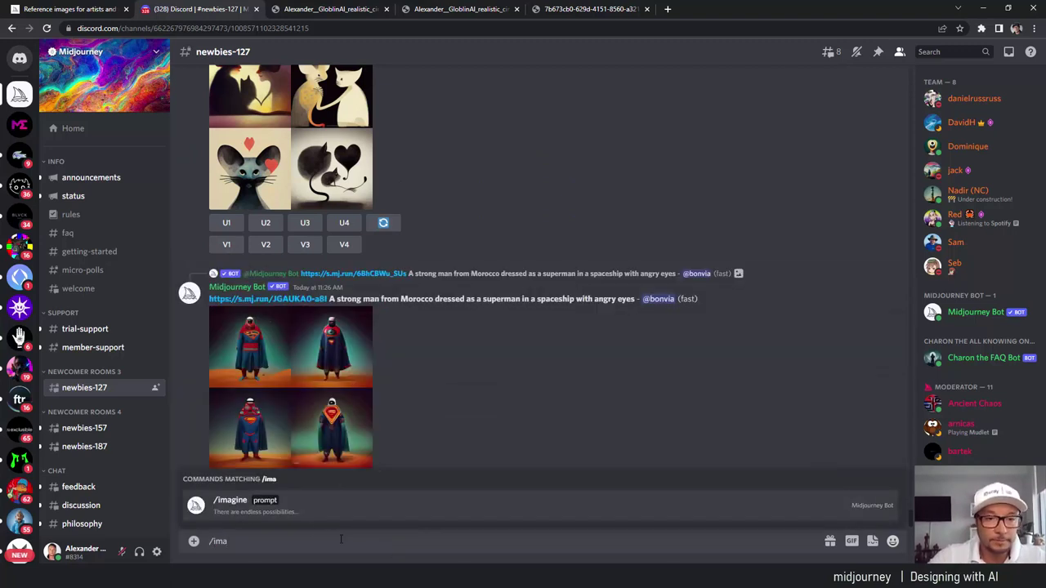
{"action": "left_click", "coordinate": [270, 502]}
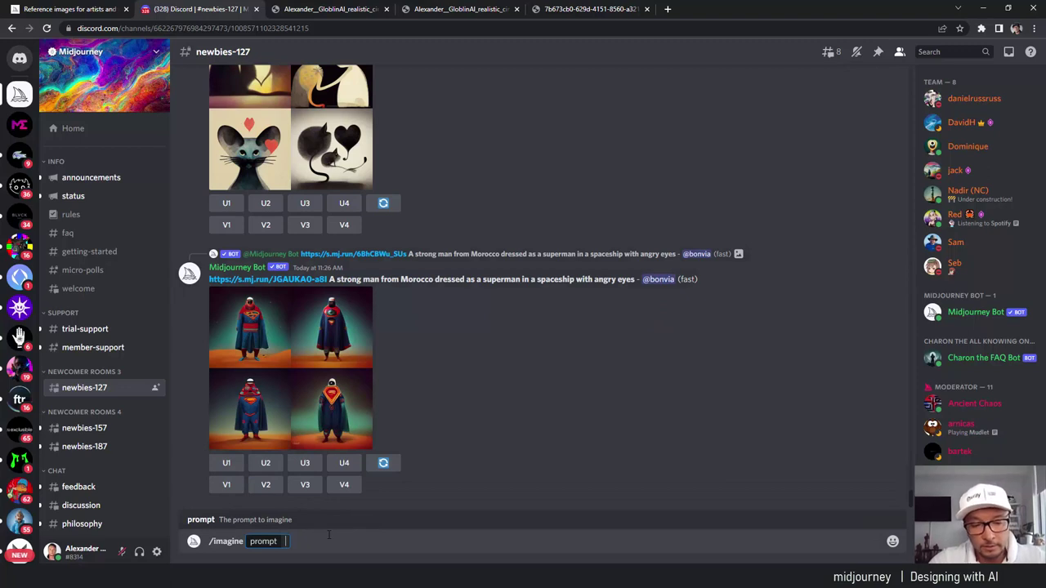
{"action": "type", "text": "Americ"}
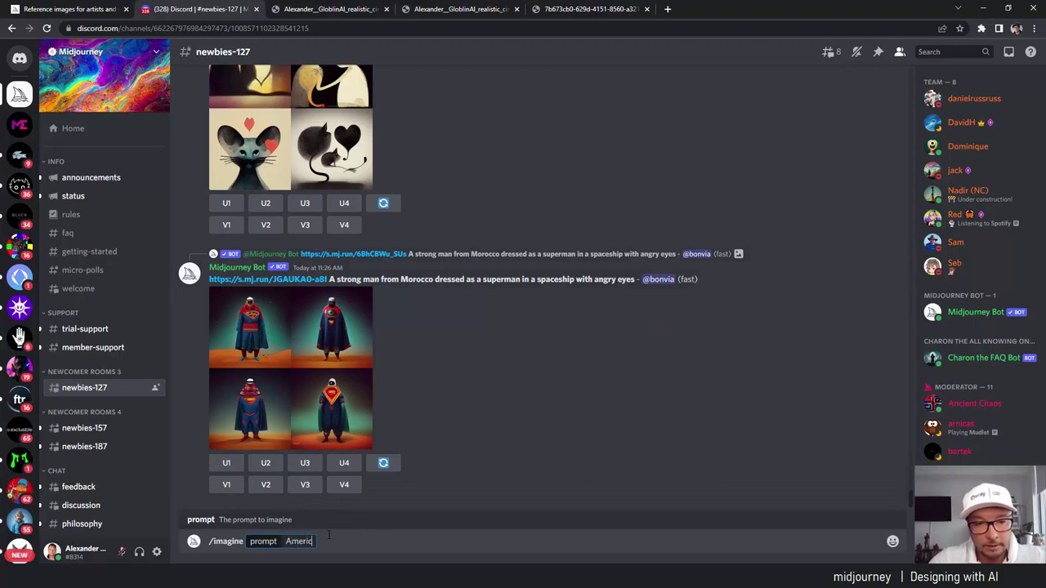
{"action": "type", "text": "an Drea"}
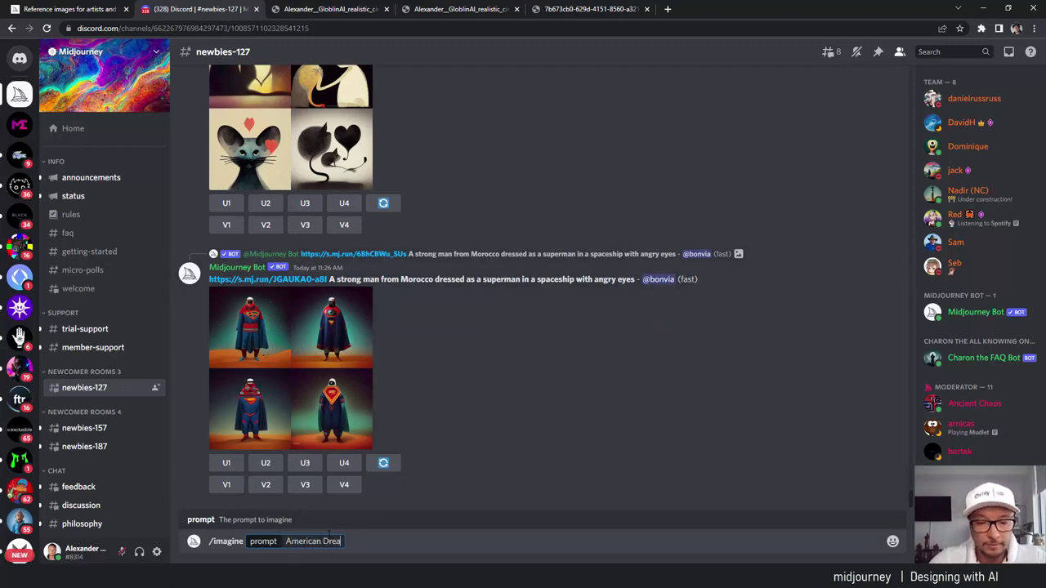
{"action": "type", "text": "m"}
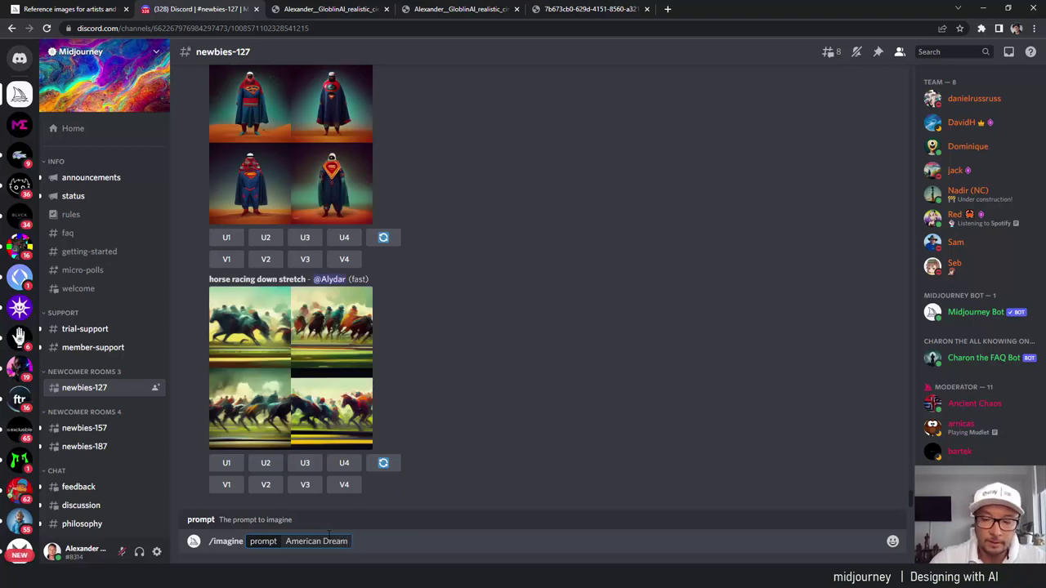
{"action": "key", "text": "Return"}
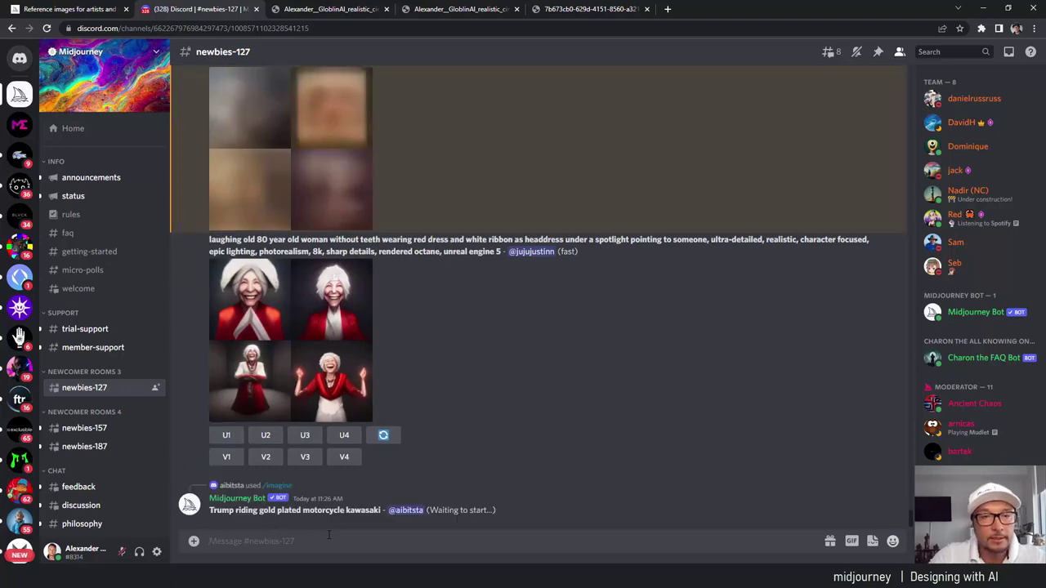
{"action": "scroll", "coordinate": [403, 358], "scroll_direction": "up", "scroll_amount": 3}
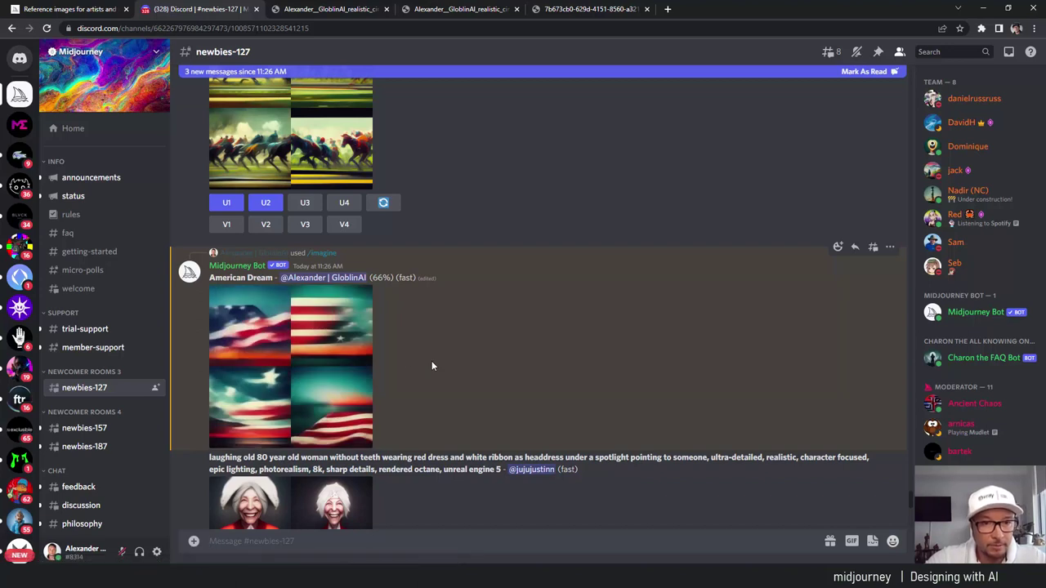
{"action": "scroll", "coordinate": [432, 361], "scroll_direction": "down", "scroll_amount": 1}
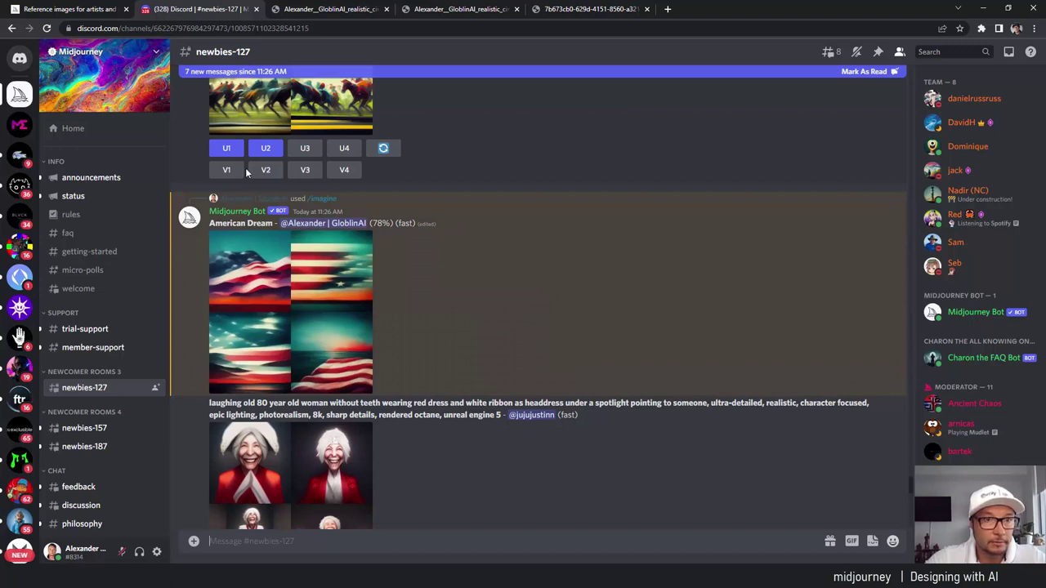
{"action": "left_click", "coordinate": [50, 9]}
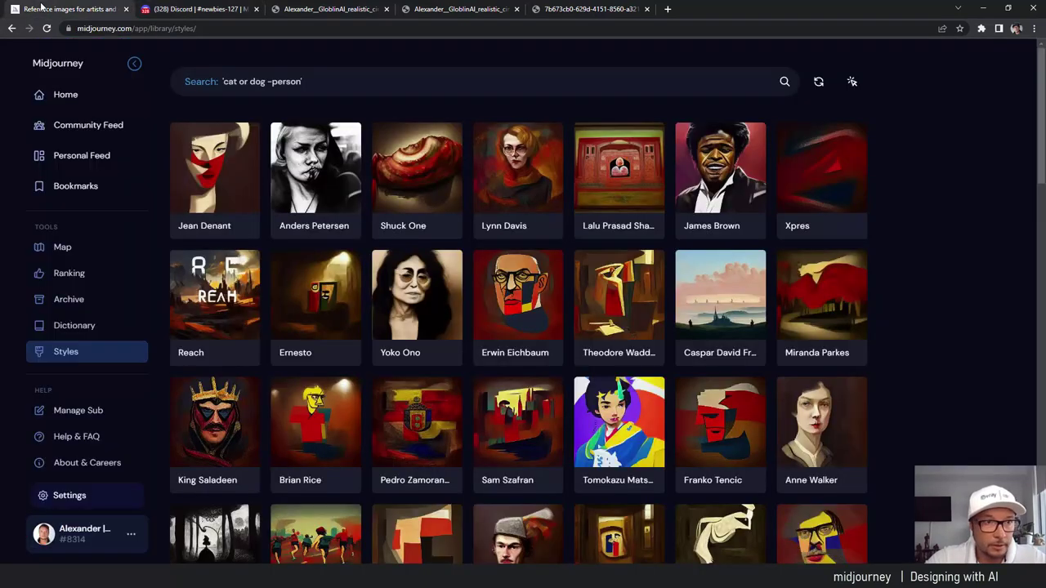
{"action": "left_click", "coordinate": [76, 98]}
{"action": "scroll", "coordinate": [330, 330], "scroll_direction": "down", "scroll_amount": 4}
{"action": "scroll", "coordinate": [263, 249], "scroll_direction": "up", "scroll_amount": 3}
{"action": "mouse_move", "coordinate": [252, 231]}
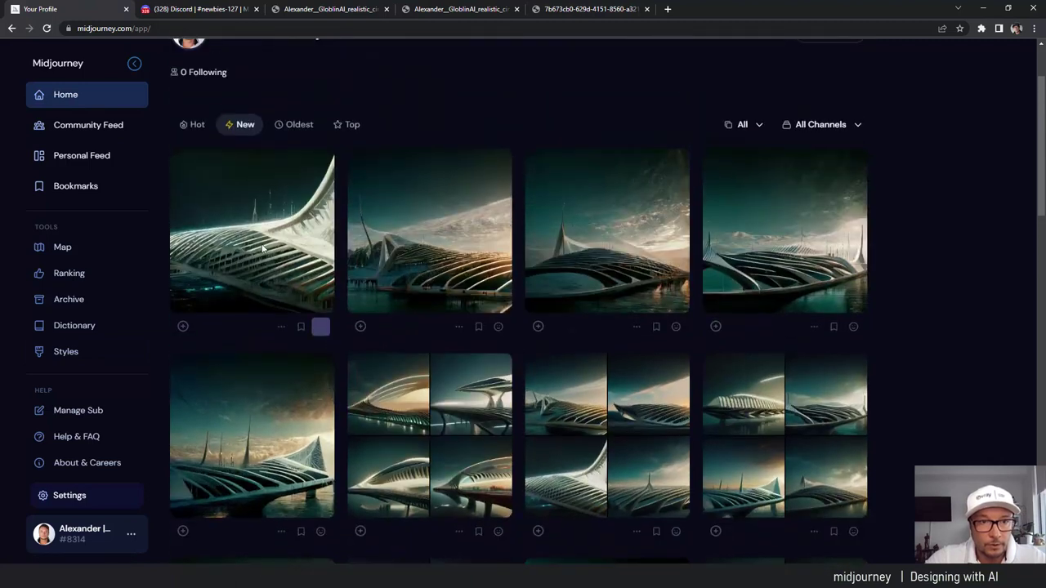
{"action": "left_click", "coordinate": [287, 187]}
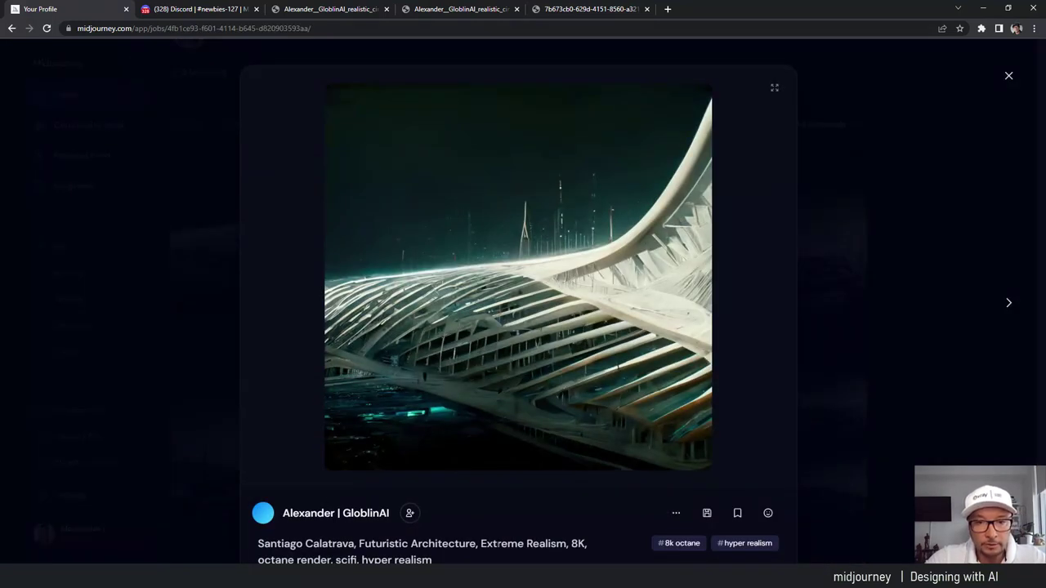
{"action": "scroll", "coordinate": [468, 533], "scroll_direction": "down", "scroll_amount": 3}
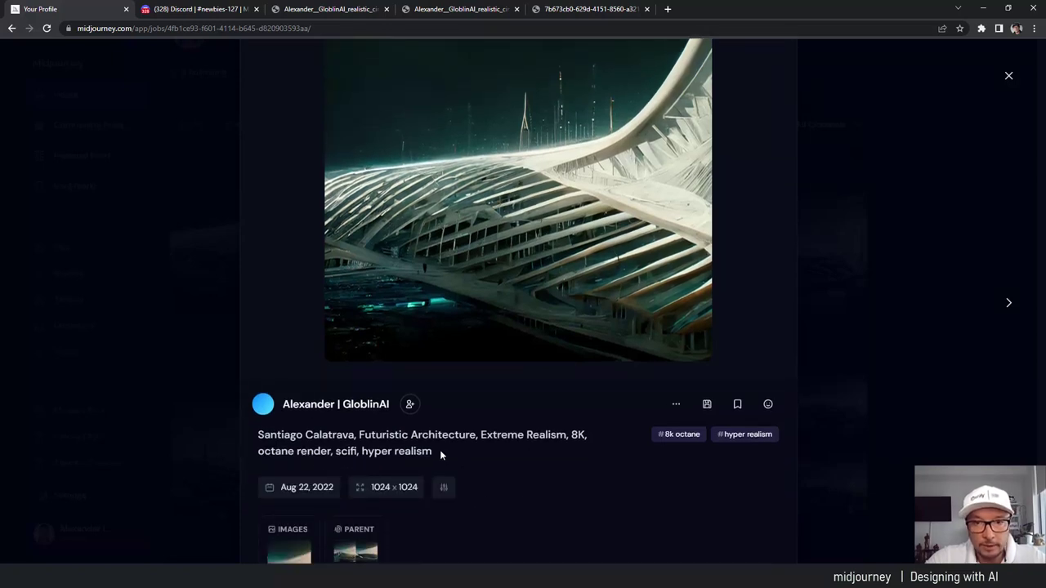
{"action": "scroll", "coordinate": [440, 453], "scroll_direction": "up", "scroll_amount": 3}
{"action": "left_click", "coordinate": [1009, 303]}
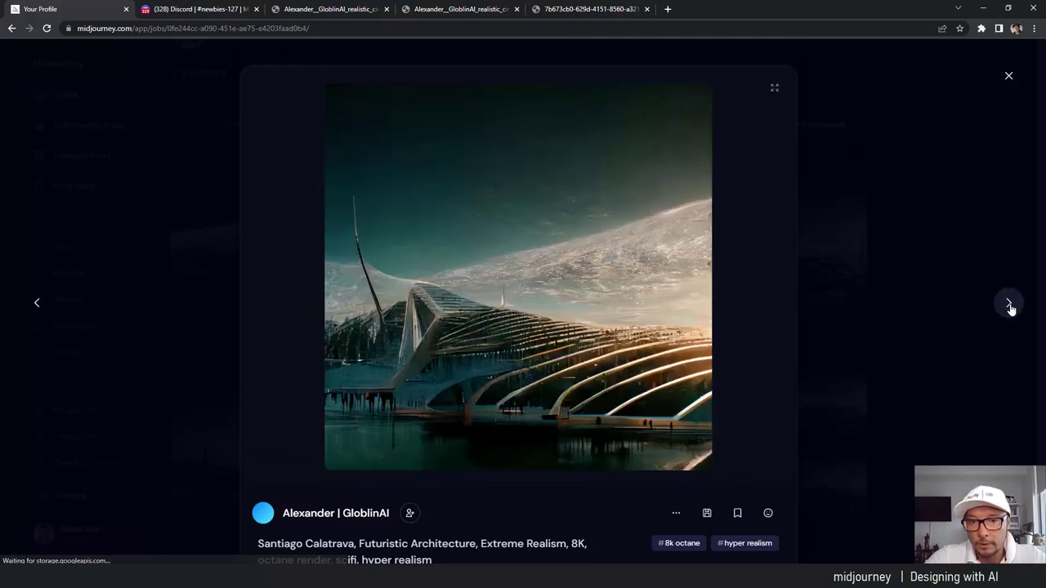
{"action": "left_click", "coordinate": [1009, 304]}
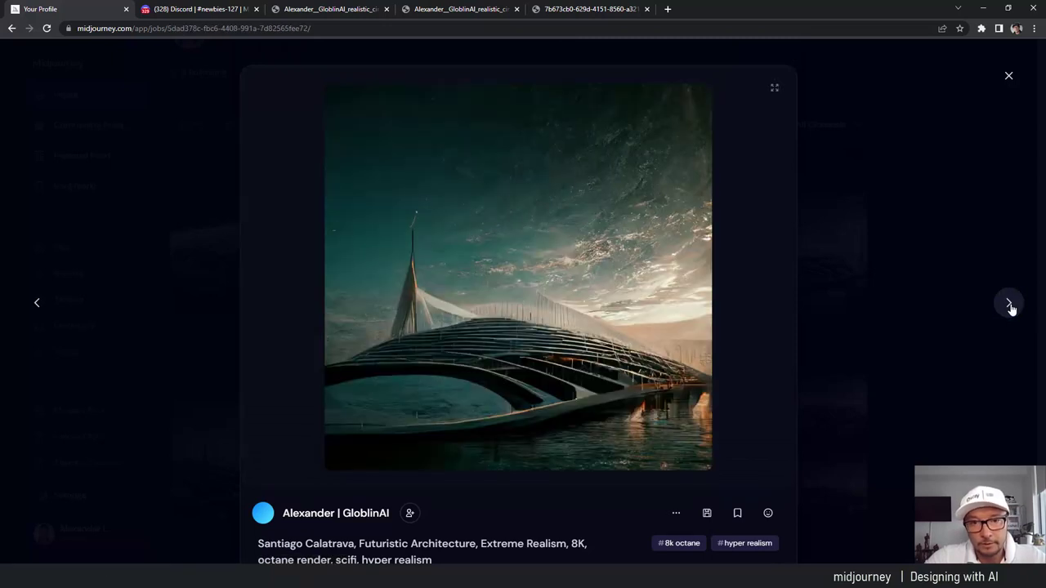
{"action": "left_click", "coordinate": [1009, 305]}
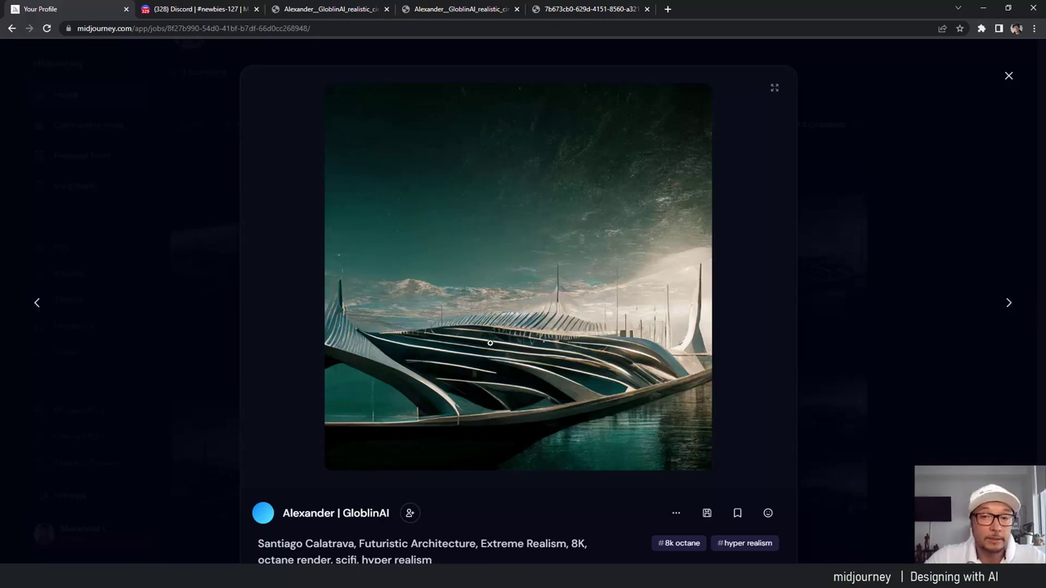
{"action": "left_click", "coordinate": [1010, 304]}
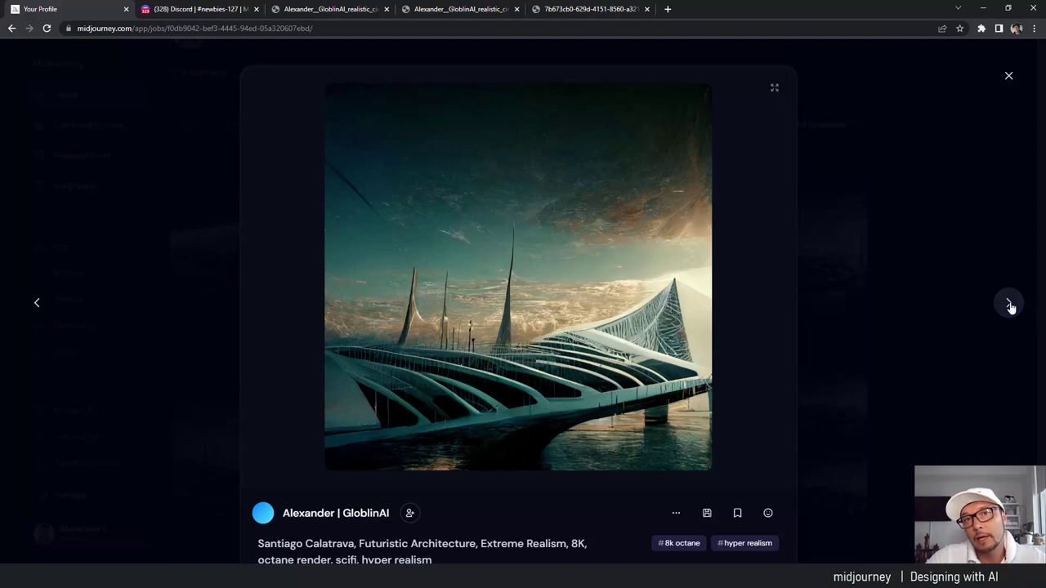
{"action": "left_click", "coordinate": [1010, 304]}
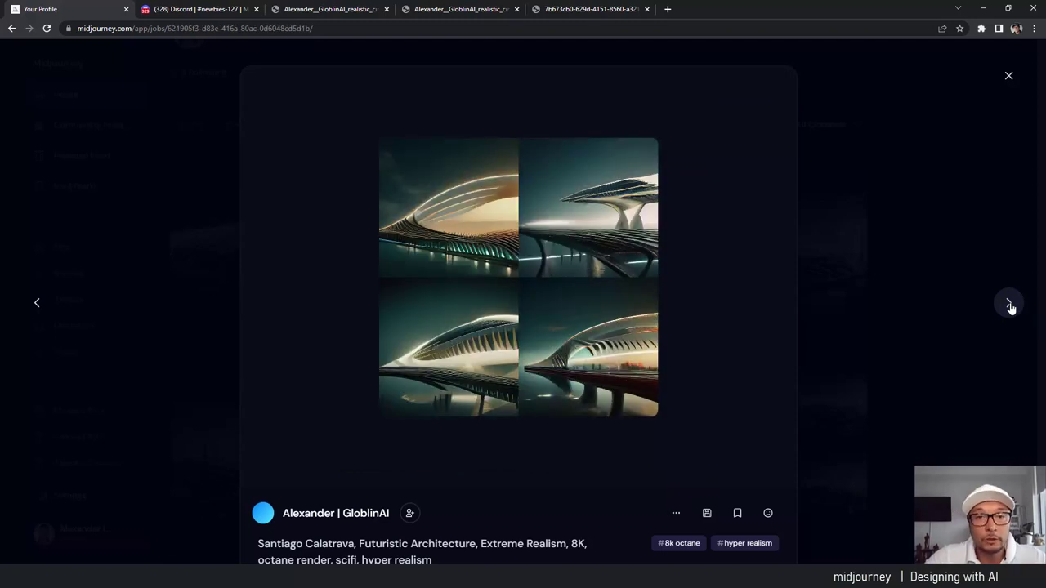
{"action": "left_click", "coordinate": [1009, 304]}
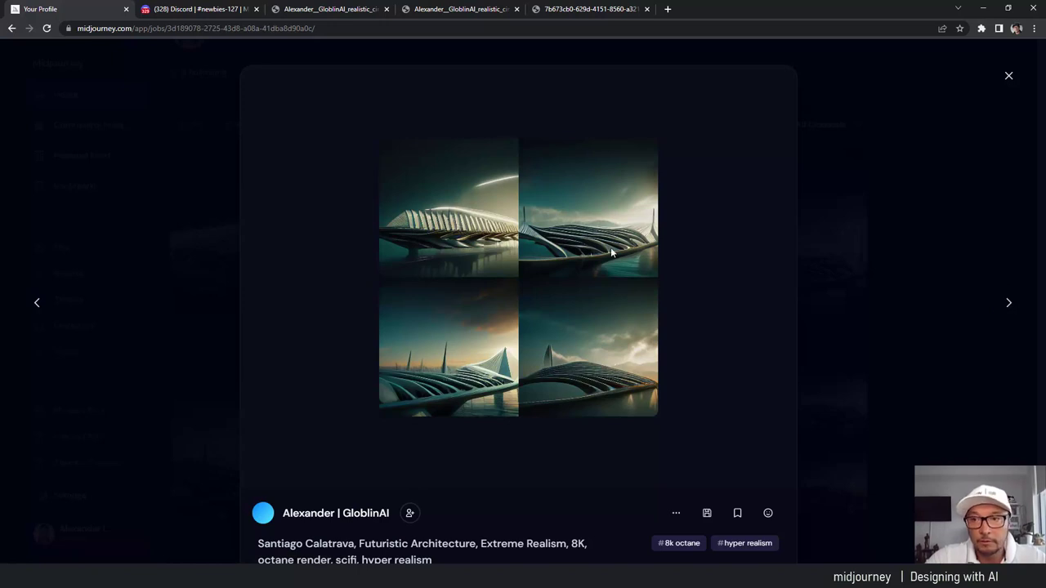
{"action": "left_click", "coordinate": [1008, 304]}
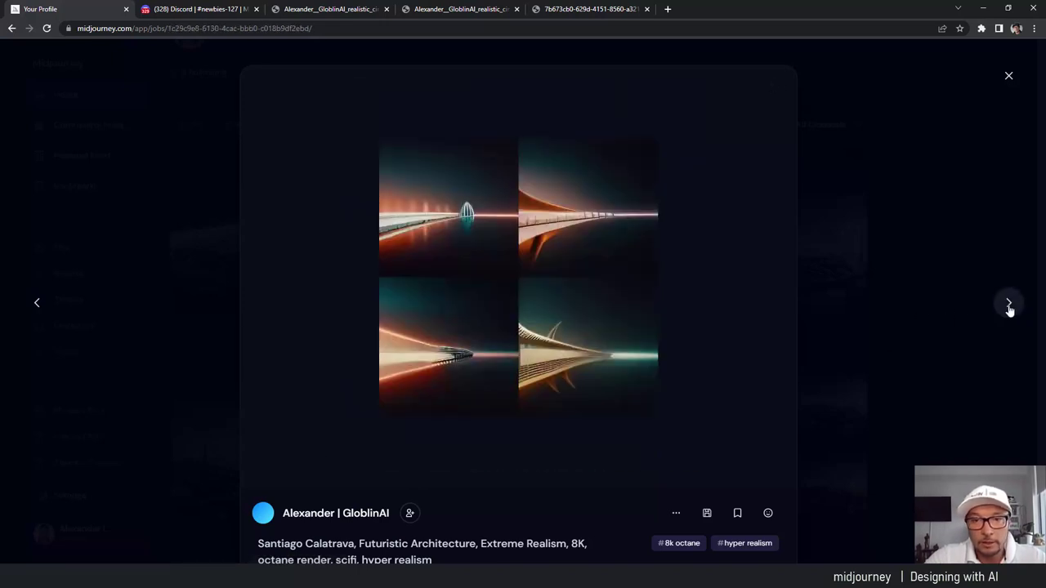
{"action": "left_click", "coordinate": [1008, 304]}
{"action": "left_click", "coordinate": [1008, 304]}
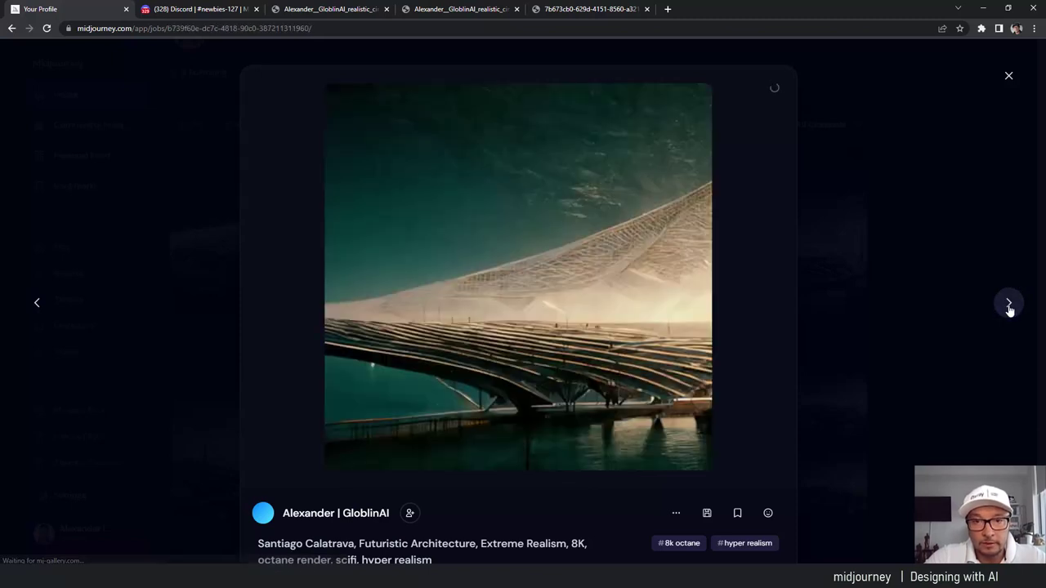
{"action": "left_click", "coordinate": [1008, 304]}
{"action": "left_click", "coordinate": [1009, 305]}
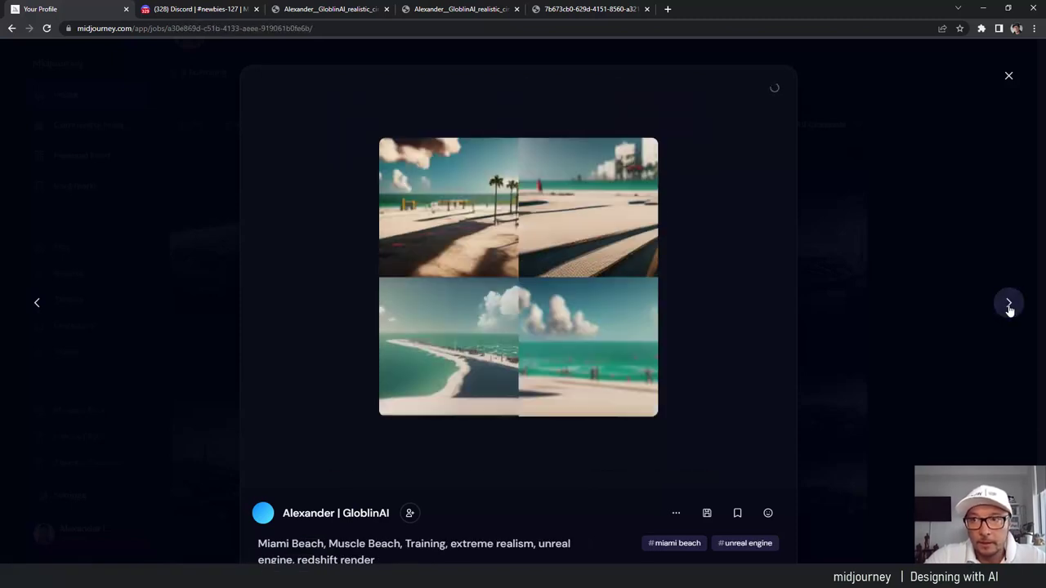
{"action": "left_click", "coordinate": [1009, 313]}
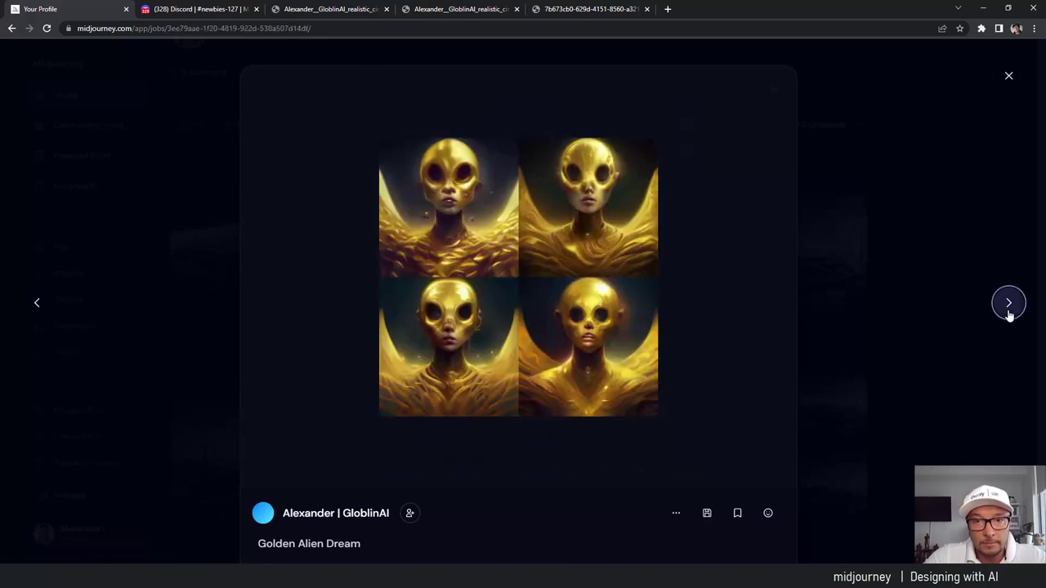
{"action": "left_click", "coordinate": [1008, 312]}
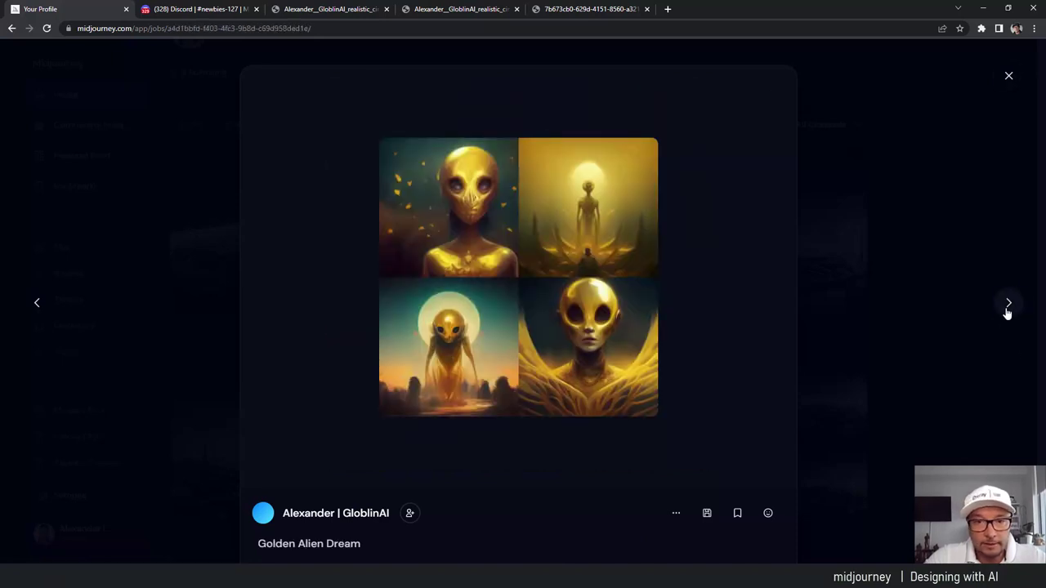
{"action": "left_click", "coordinate": [1007, 307]}
{"action": "left_click", "coordinate": [1007, 310]}
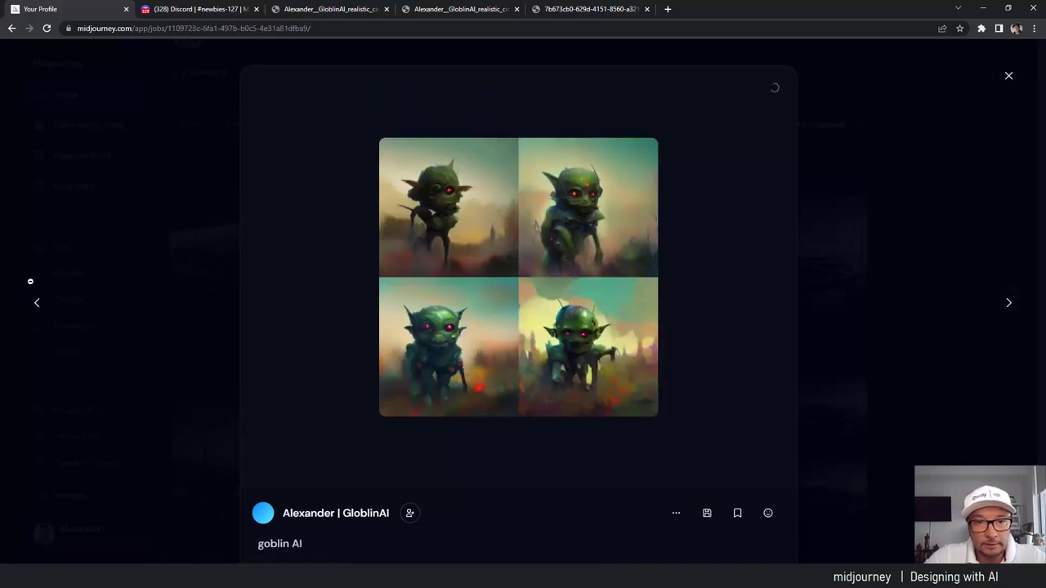
{"action": "left_click", "coordinate": [41, 304]}
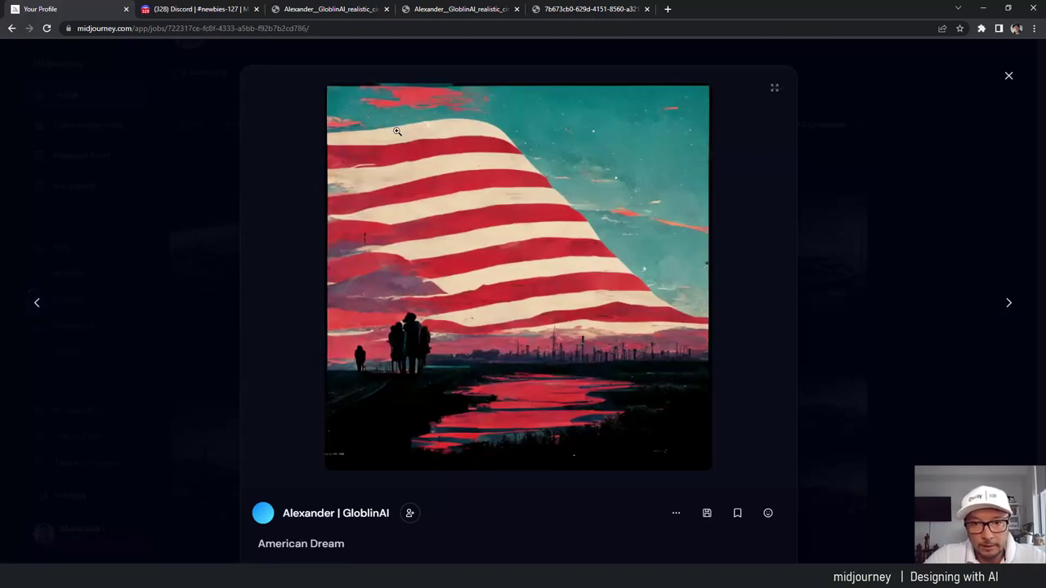
{"action": "left_click", "coordinate": [1008, 79]}
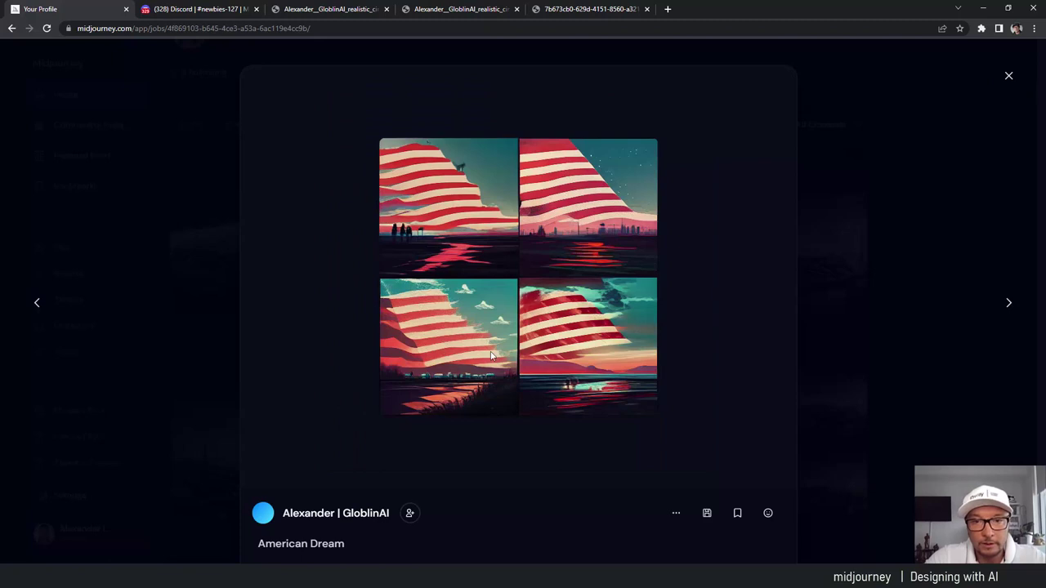
{"action": "left_click", "coordinate": [1008, 304]}
{"action": "left_click", "coordinate": [1008, 304]}
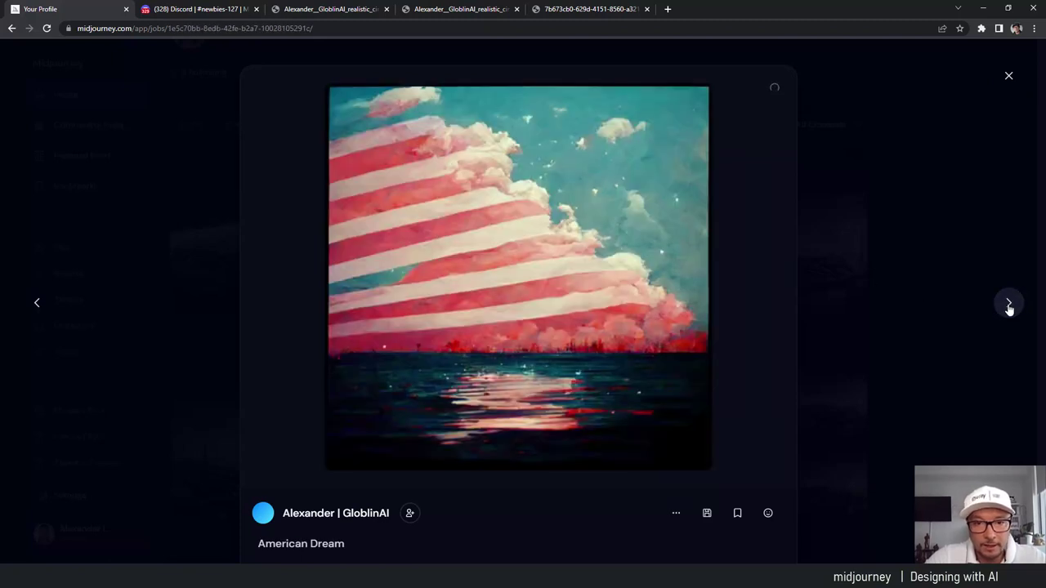
{"action": "left_click", "coordinate": [1007, 305]}
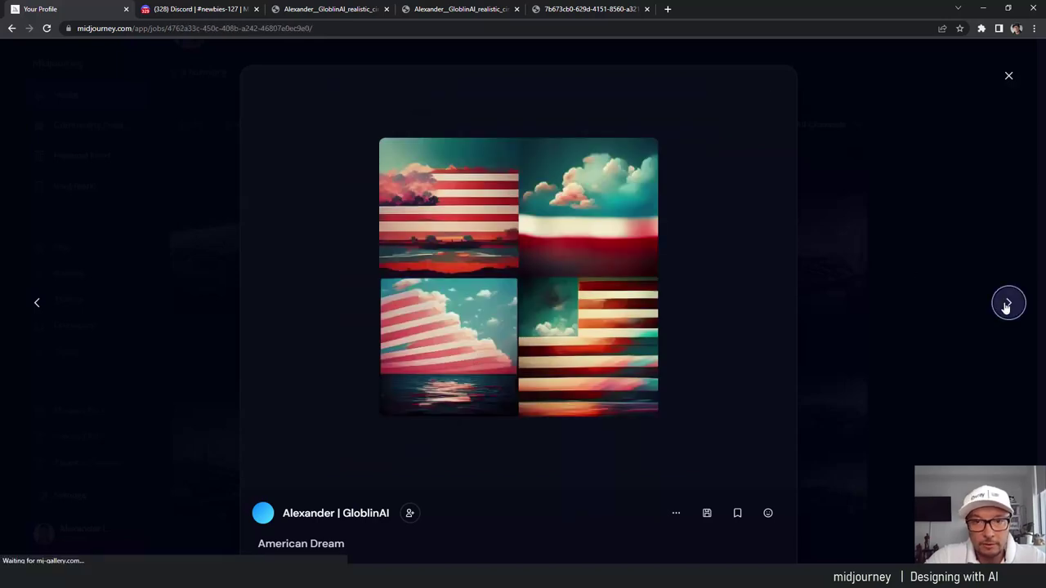
{"action": "left_click", "coordinate": [1007, 305]}
{"action": "left_click", "coordinate": [1008, 75]}
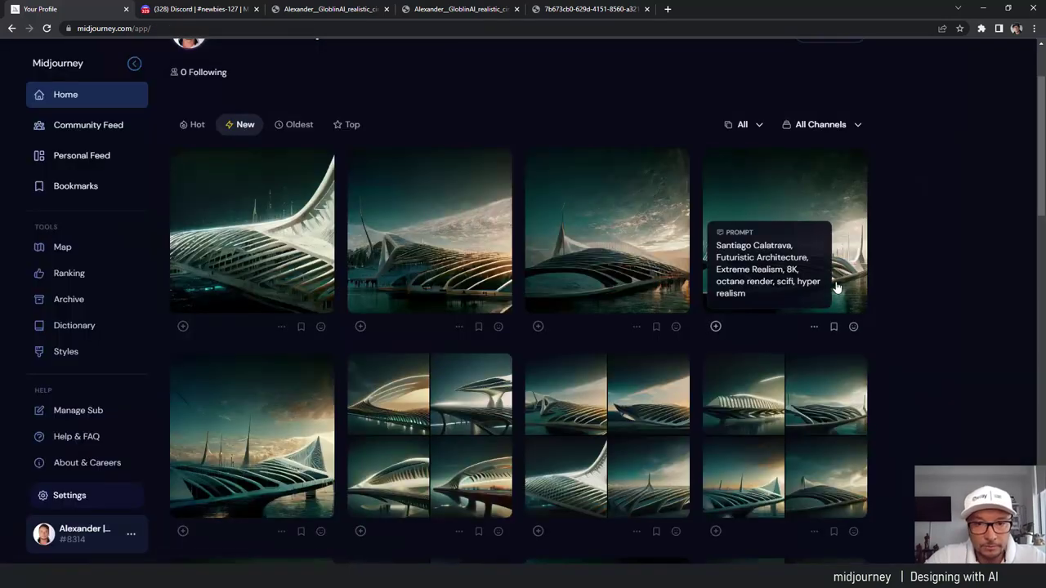
{"action": "scroll", "coordinate": [828, 322], "scroll_direction": "down", "scroll_amount": 5}
{"action": "scroll", "coordinate": [828, 322], "scroll_direction": "down", "scroll_amount": 5}
{"action": "scroll", "coordinate": [828, 322], "scroll_direction": "down", "scroll_amount": 5}
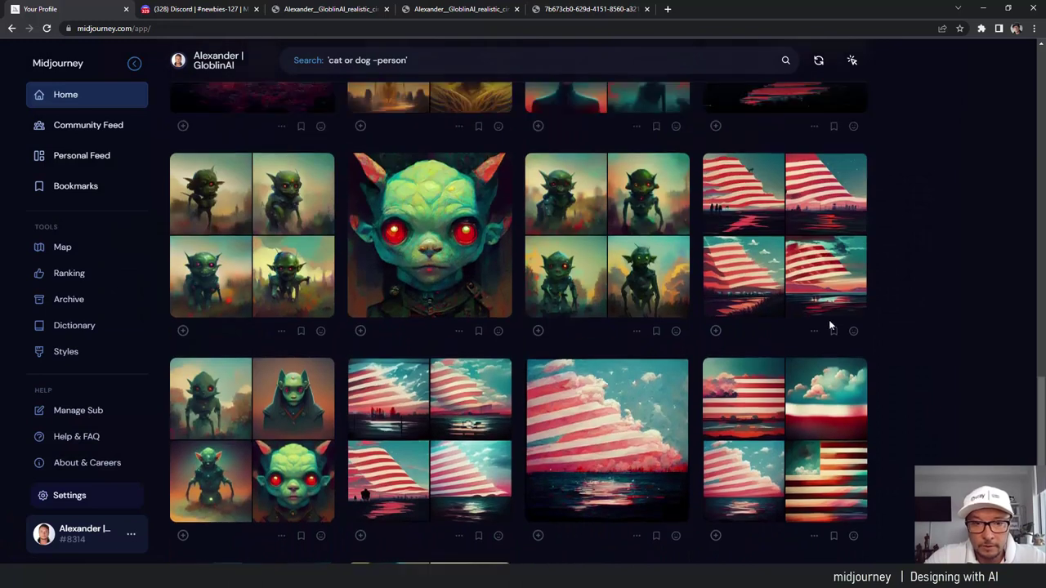
{"action": "scroll", "coordinate": [763, 350], "scroll_direction": "down", "scroll_amount": 2}
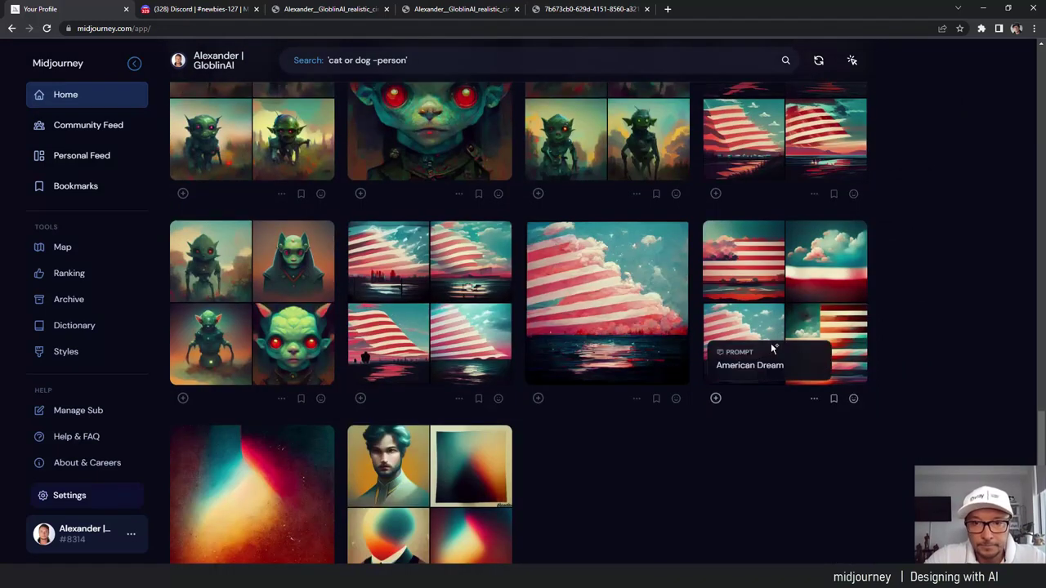
{"action": "scroll", "coordinate": [735, 339], "scroll_direction": "up", "scroll_amount": 1}
{"action": "scroll", "coordinate": [613, 310], "scroll_direction": "up", "scroll_amount": 3}
{"action": "scroll", "coordinate": [368, 213], "scroll_direction": "up", "scroll_amount": 5}
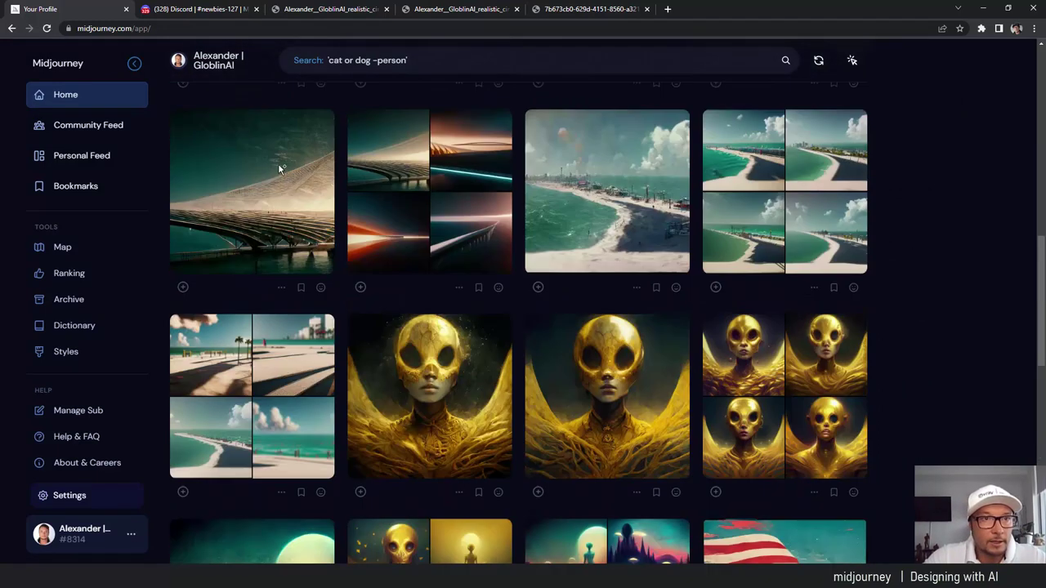
{"action": "key", "text": "ctrl+Tab"}
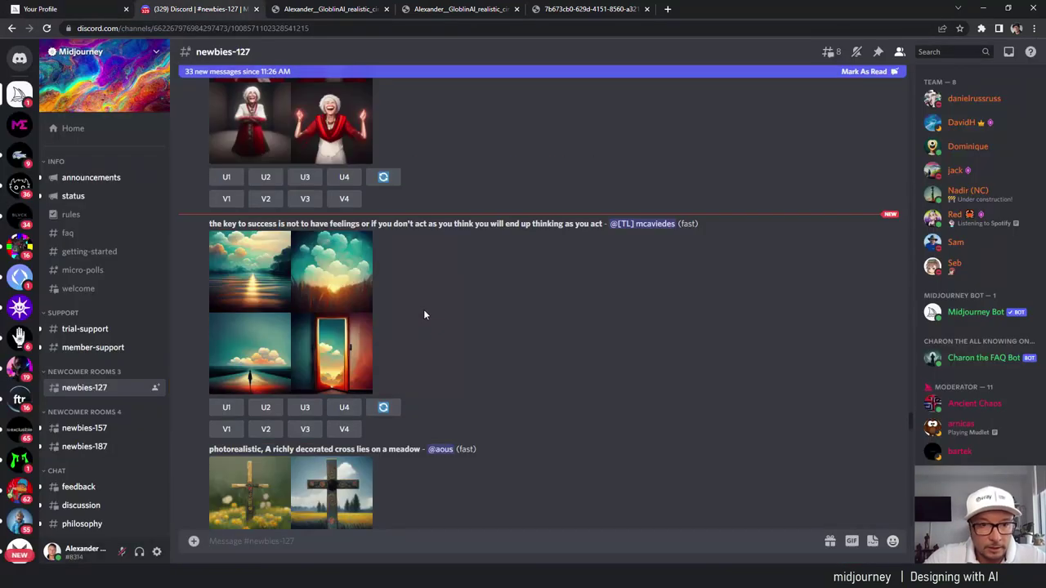
Step: Scroll to the American Dream flag grid and preview it enlarged
{"action": "scroll", "coordinate": [417, 310], "scroll_direction": "down", "scroll_amount": 5}
{"action": "scroll", "coordinate": [400, 311], "scroll_direction": "down", "scroll_amount": 5}
{"action": "scroll", "coordinate": [613, 376], "scroll_direction": "down", "scroll_amount": 5}
{"action": "scroll", "coordinate": [492, 408], "scroll_direction": "down", "scroll_amount": 1}
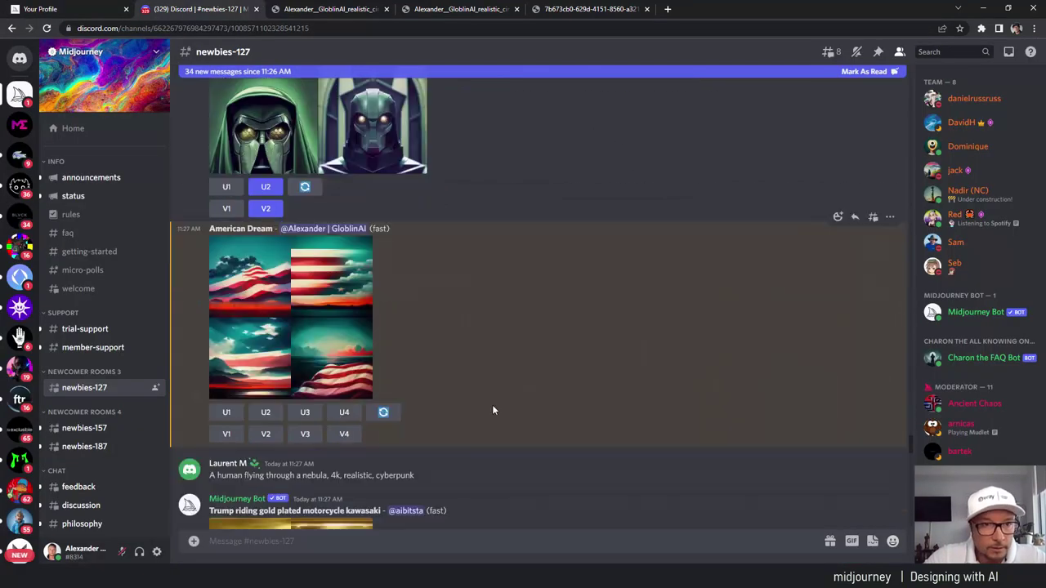
{"action": "scroll", "coordinate": [474, 392], "scroll_direction": "down", "scroll_amount": 2}
{"action": "scroll", "coordinate": [392, 335], "scroll_direction": "up", "scroll_amount": 2}
{"action": "left_click", "coordinate": [285, 277]}
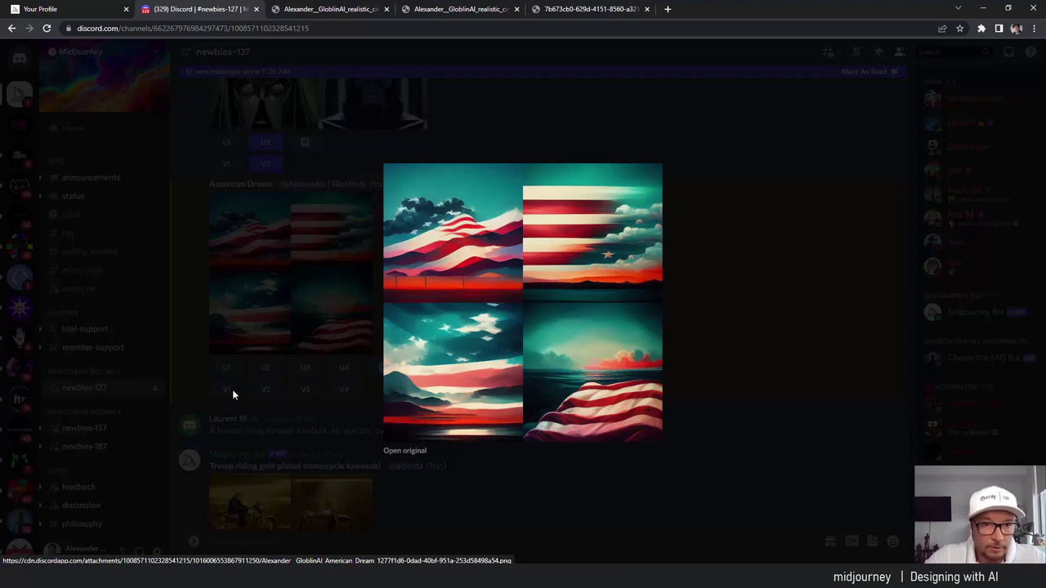
{"action": "left_click", "coordinate": [289, 375]}
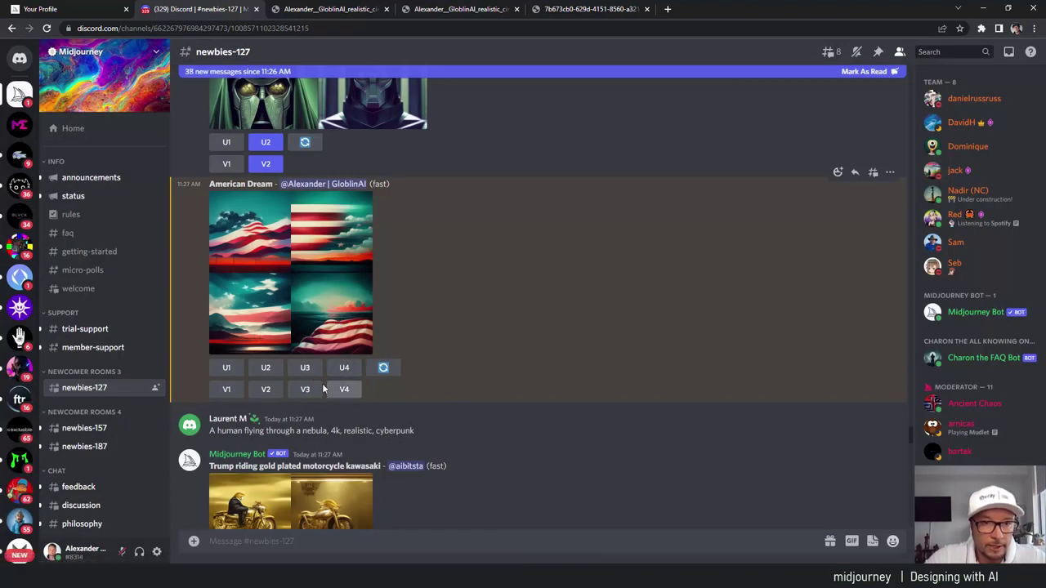
Step: Request variations of image 2, then upscales of images 4 and 1
{"action": "left_click", "coordinate": [267, 392]}
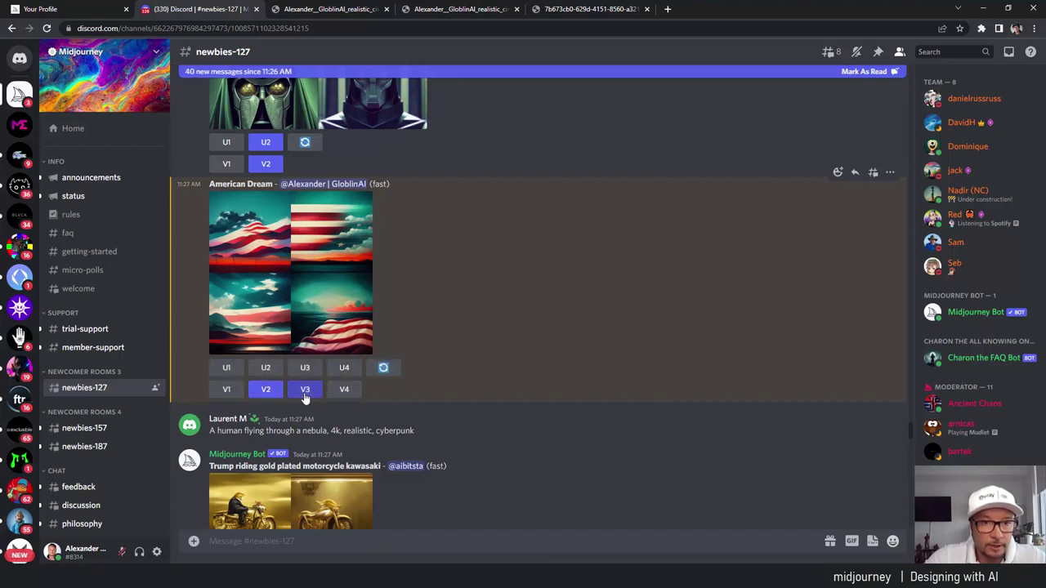
{"action": "left_click", "coordinate": [344, 369]}
{"action": "left_click", "coordinate": [227, 369]}
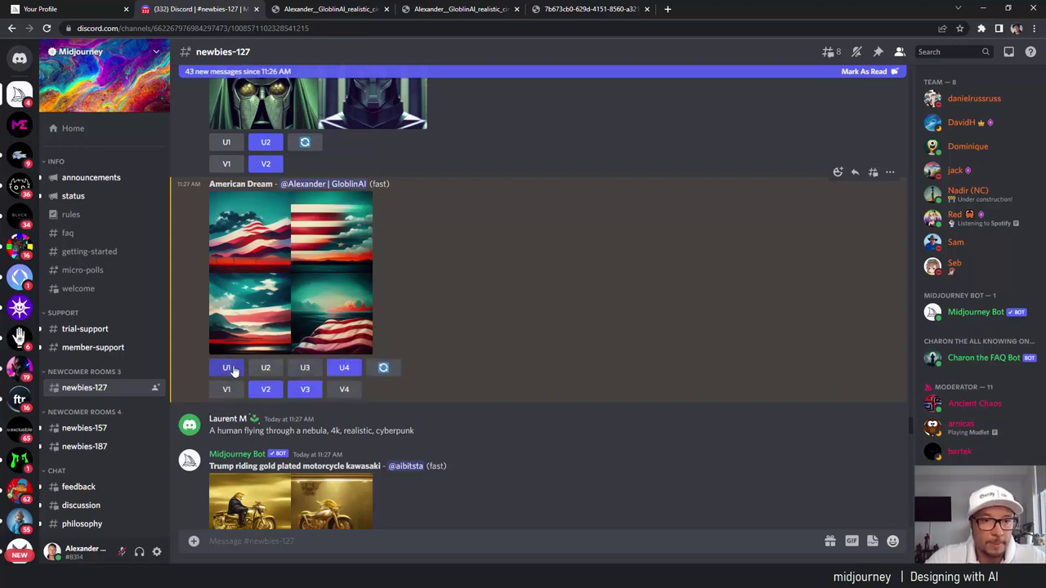
Step: Scroll down the newbies-127 channel to the two rendering American Dream variation grids
{"action": "scroll", "coordinate": [440, 369], "scroll_direction": "down", "scroll_amount": 5}
{"action": "scroll", "coordinate": [441, 369], "scroll_direction": "down", "scroll_amount": 5}
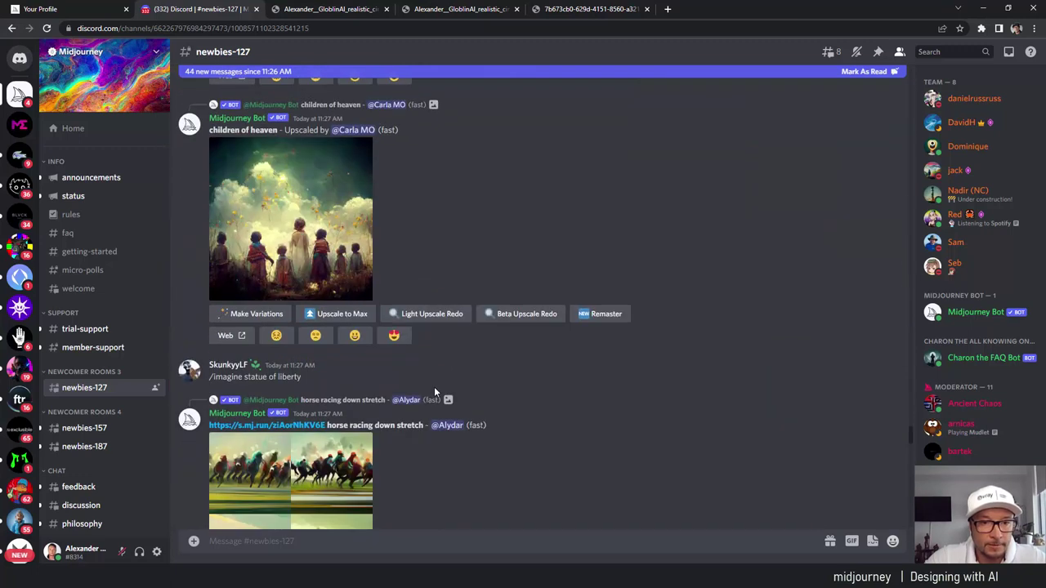
{"action": "scroll", "coordinate": [433, 386], "scroll_direction": "down", "scroll_amount": 3}
{"action": "scroll", "coordinate": [432, 390], "scroll_direction": "down", "scroll_amount": 2}
{"action": "scroll", "coordinate": [433, 388], "scroll_direction": "down", "scroll_amount": 5}
{"action": "scroll", "coordinate": [433, 389], "scroll_direction": "down", "scroll_amount": 5}
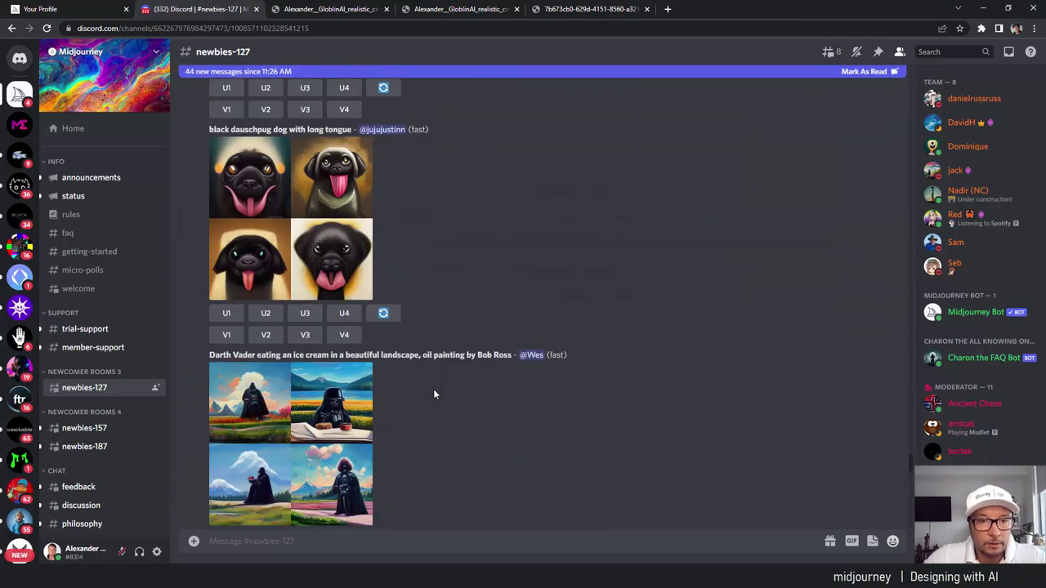
{"action": "scroll", "coordinate": [434, 390], "scroll_direction": "down", "scroll_amount": 4}
{"action": "scroll", "coordinate": [437, 391], "scroll_direction": "down", "scroll_amount": 5}
{"action": "scroll", "coordinate": [437, 391], "scroll_direction": "down", "scroll_amount": 5}
{"action": "scroll", "coordinate": [739, 405], "scroll_direction": "down", "scroll_amount": 5}
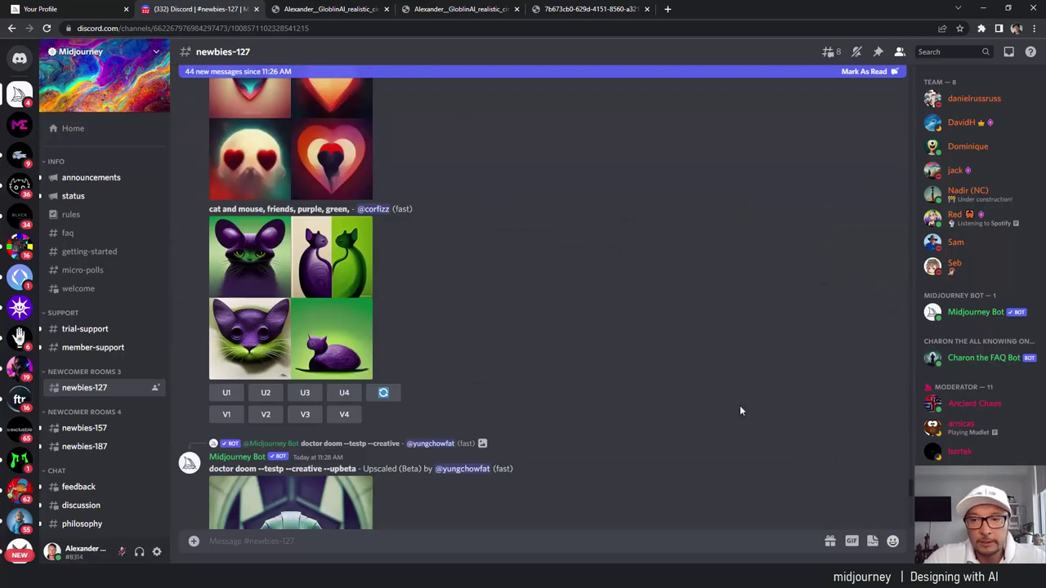
{"action": "scroll", "coordinate": [909, 482], "scroll_direction": "down", "scroll_amount": 5}
{"action": "scroll", "coordinate": [908, 496], "scroll_direction": "down", "scroll_amount": 5}
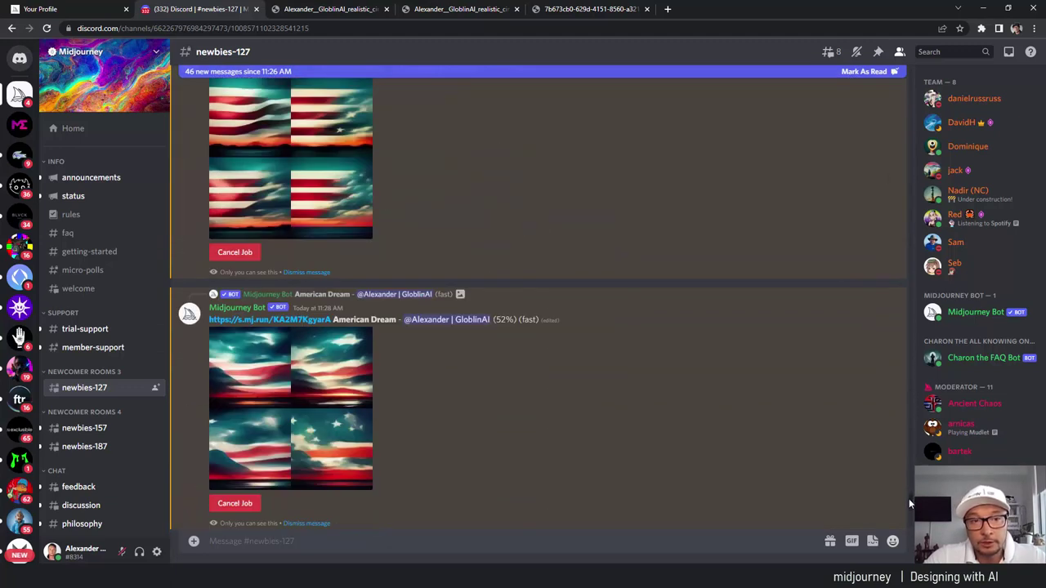
{"action": "scroll", "coordinate": [908, 499], "scroll_direction": "down", "scroll_amount": 2}
{"action": "scroll", "coordinate": [908, 500], "scroll_direction": "down", "scroll_amount": 2}
{"action": "scroll", "coordinate": [908, 500], "scroll_direction": "down", "scroll_amount": 2}
{"action": "scroll", "coordinate": [907, 497], "scroll_direction": "up", "scroll_amount": 6}
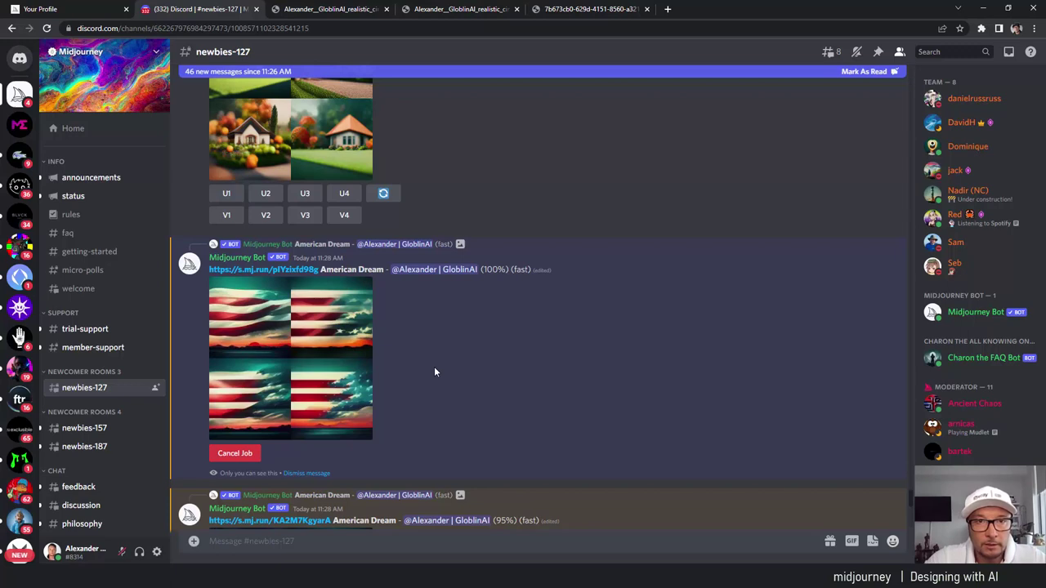
{"action": "key", "text": "ctrl+1"}
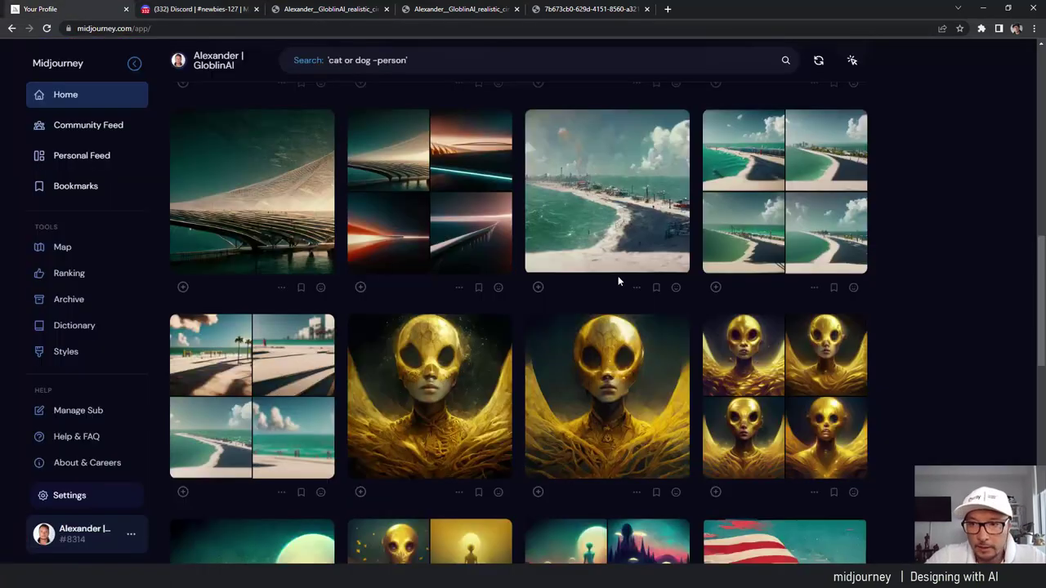
{"action": "mouse_move", "coordinate": [1039, 310]}
{"action": "left_mouse_down"}
{"action": "mouse_move", "coordinate": [1037, 450]}
{"action": "mouse_move", "coordinate": [1021, 173]}
{"action": "left_mouse_up"}
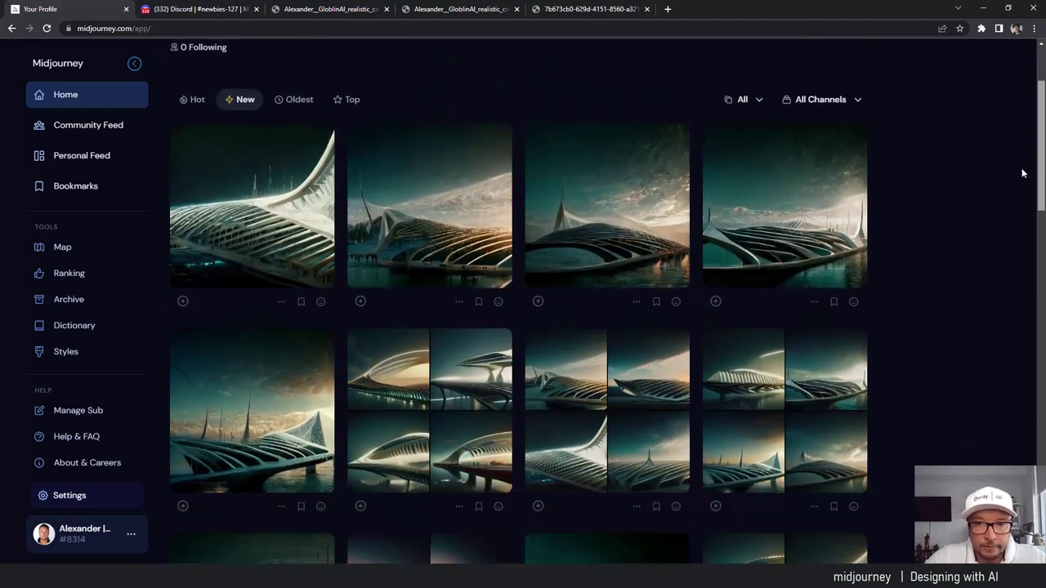
{"action": "scroll", "coordinate": [1021, 173], "scroll_direction": "down", "scroll_amount": 3}
{"action": "scroll", "coordinate": [1016, 242], "scroll_direction": "up", "scroll_amount": 5}
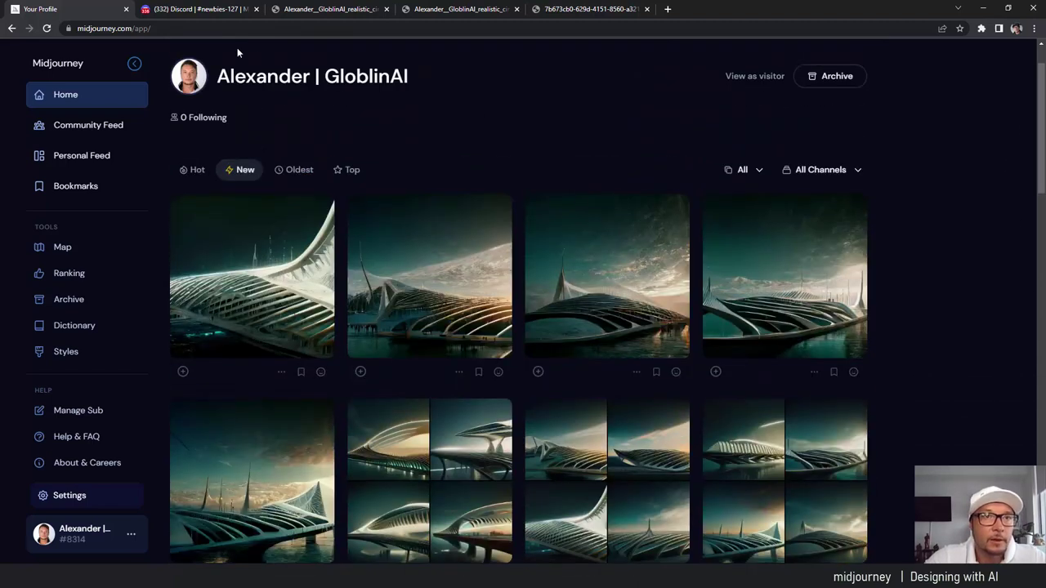
{"action": "left_click", "coordinate": [196, 9]}
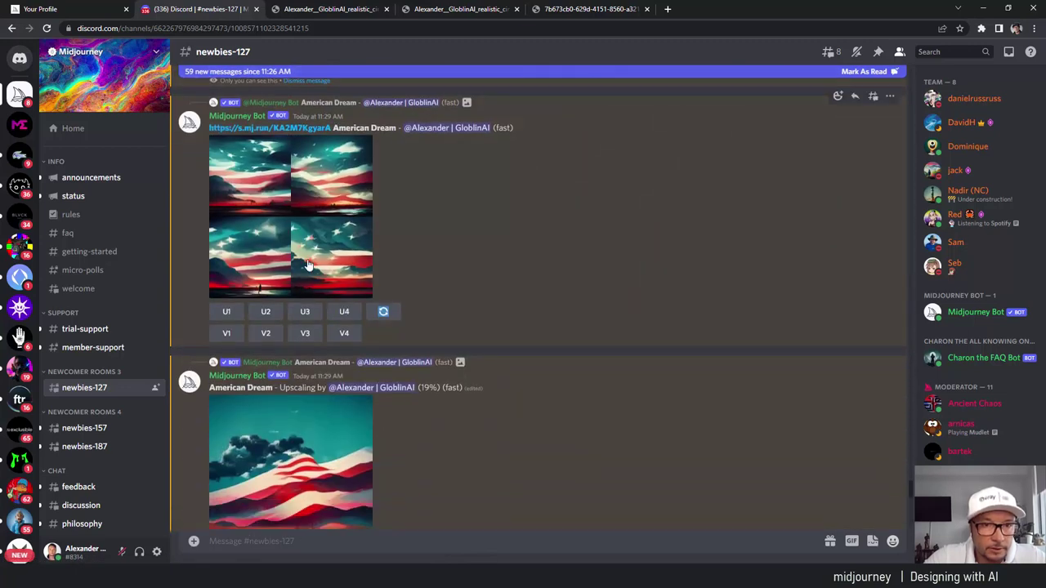
Step: Enlarge the new flag variation grid for a close look, then close it
{"action": "left_click", "coordinate": [316, 211]}
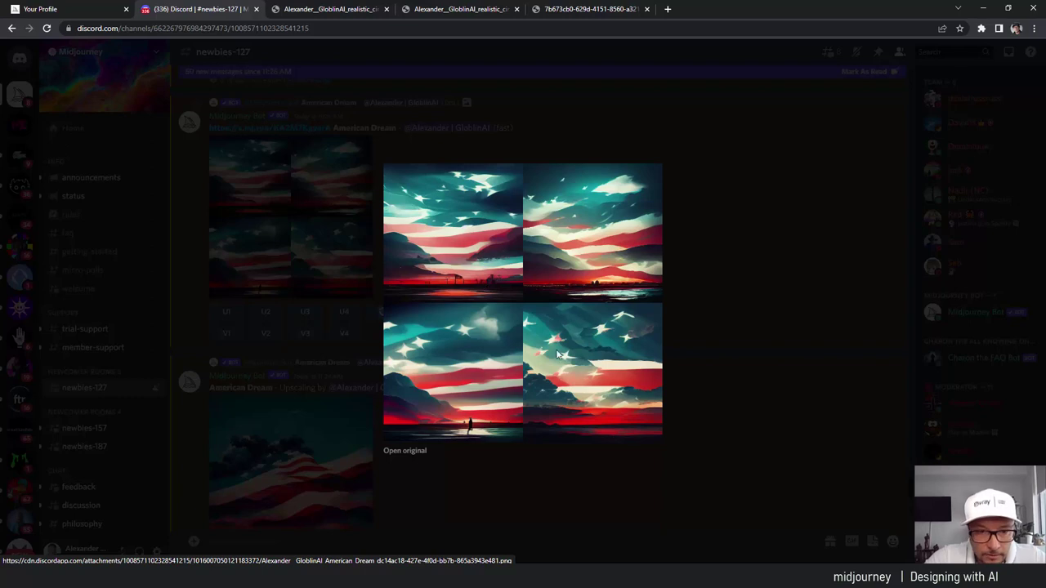
{"action": "key", "text": "Escape"}
{"action": "scroll", "coordinate": [563, 357], "scroll_direction": "down", "scroll_amount": 3}
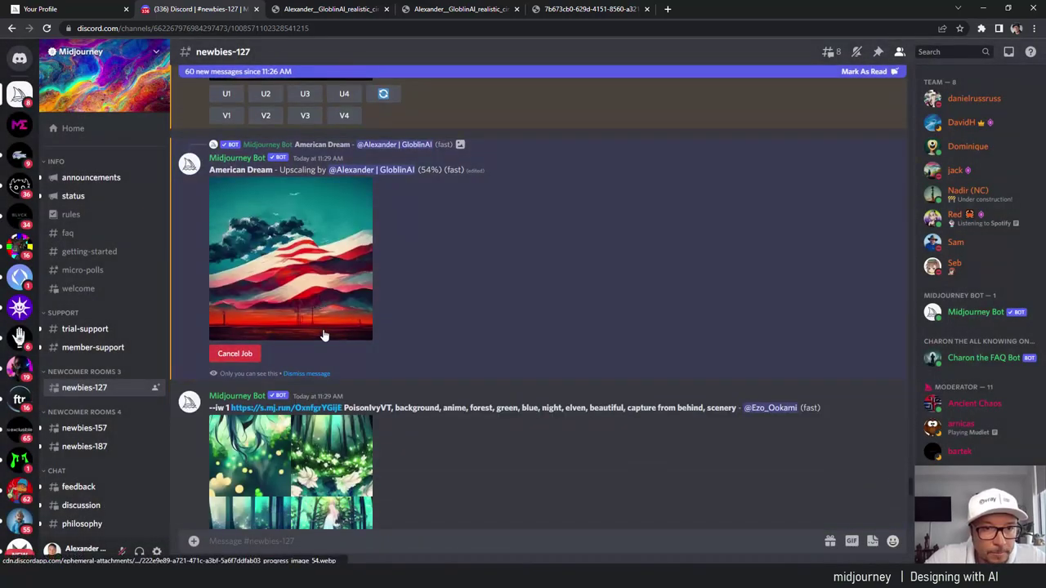
Step: Scroll back to the American Dream grid, with its upscale now at 65%
{"action": "scroll", "coordinate": [449, 331], "scroll_direction": "down", "scroll_amount": 5}
{"action": "scroll", "coordinate": [439, 333], "scroll_direction": "down", "scroll_amount": 5}
{"action": "scroll", "coordinate": [437, 334], "scroll_direction": "down", "scroll_amount": 5}
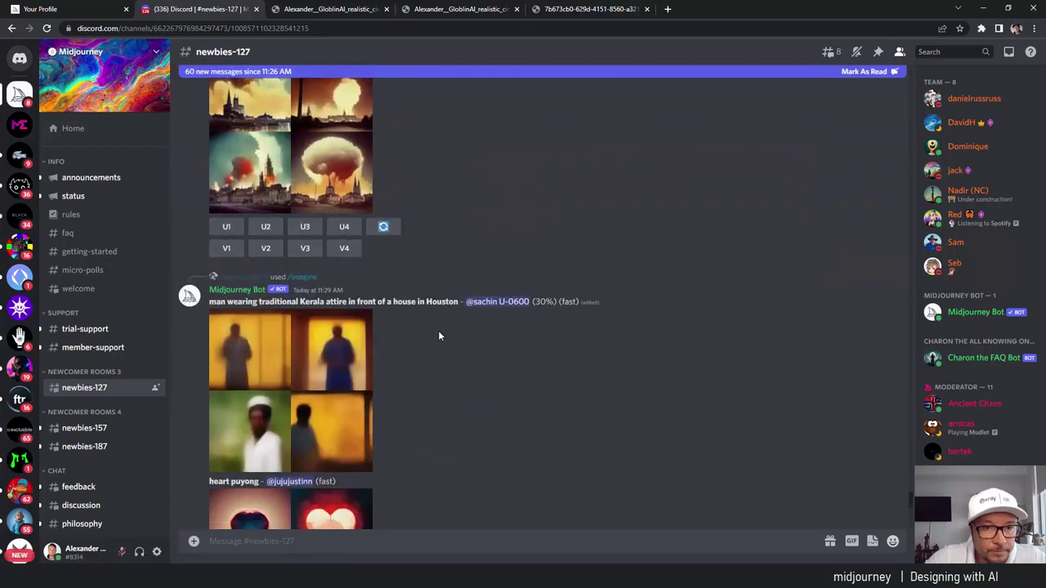
{"action": "scroll", "coordinate": [437, 335], "scroll_direction": "down", "scroll_amount": 5}
{"action": "scroll", "coordinate": [436, 335], "scroll_direction": "down", "scroll_amount": 5}
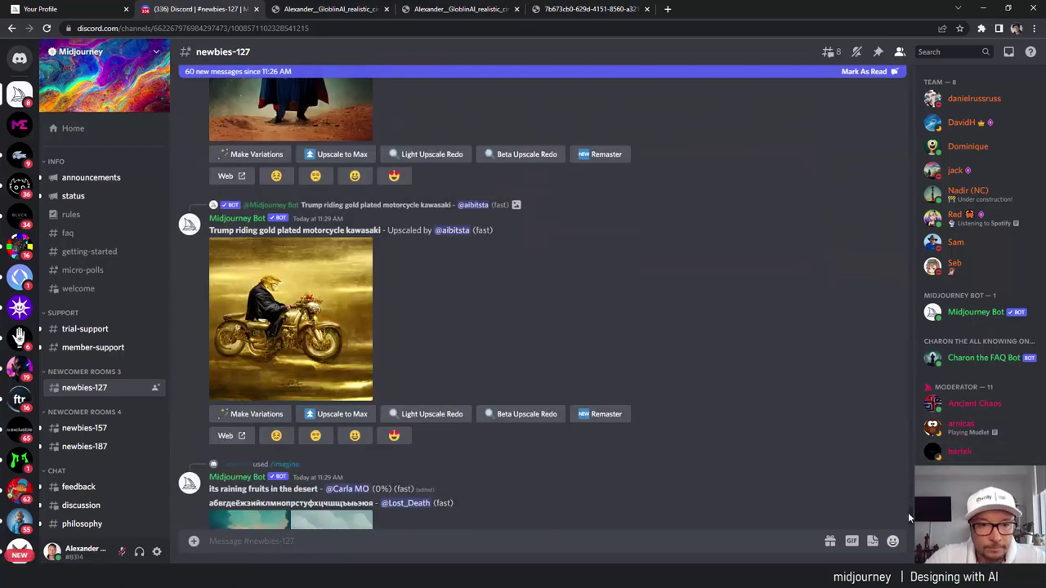
{"action": "scroll", "coordinate": [907, 515], "scroll_direction": "down", "scroll_amount": 3}
{"action": "left_click_drag", "start_coordinate": [909, 521], "coordinate": [902, 481]}
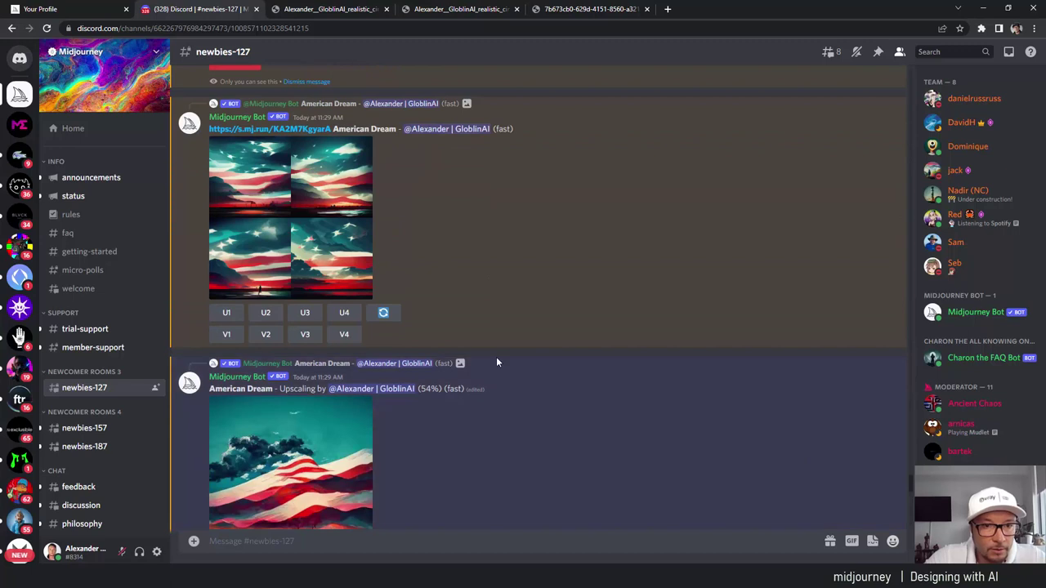
{"action": "scroll", "coordinate": [361, 292], "scroll_direction": "down", "scroll_amount": 2}
{"action": "scroll", "coordinate": [358, 290], "scroll_direction": "down", "scroll_amount": 1}
{"action": "scroll", "coordinate": [343, 281], "scroll_direction": "up", "scroll_amount": 3}
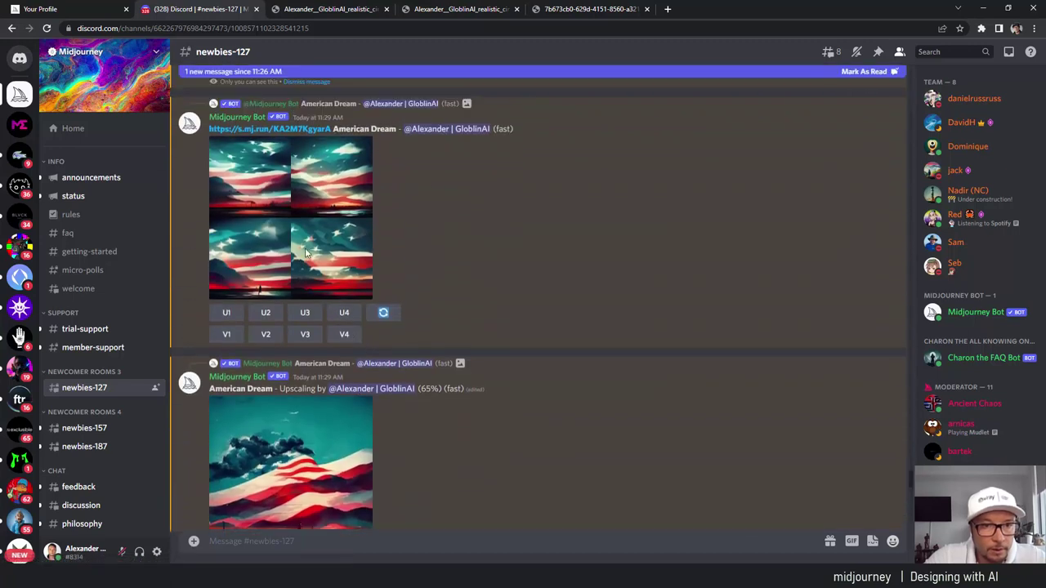
{"action": "scroll", "coordinate": [297, 249], "scroll_direction": "up", "scroll_amount": 1}
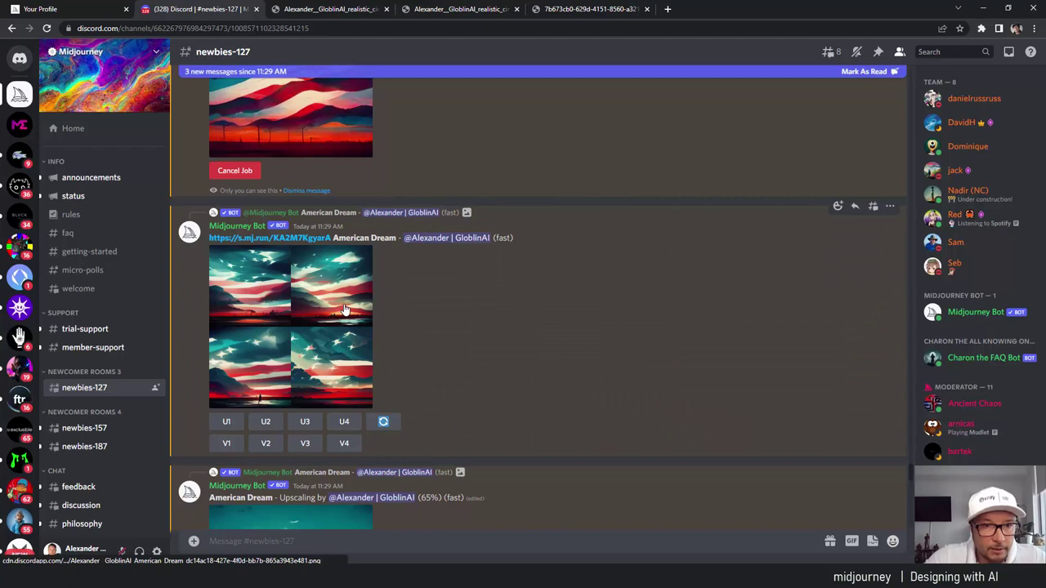
Step: Upscale images 2 and 3 of the new American Dream flag grid
{"action": "left_click", "coordinate": [269, 424]}
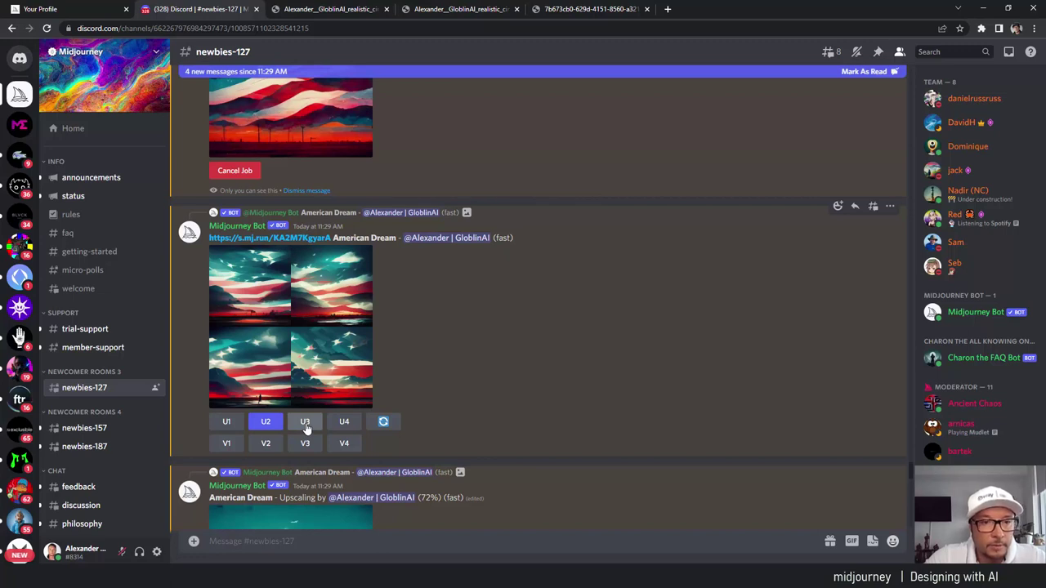
{"action": "left_click", "coordinate": [304, 425]}
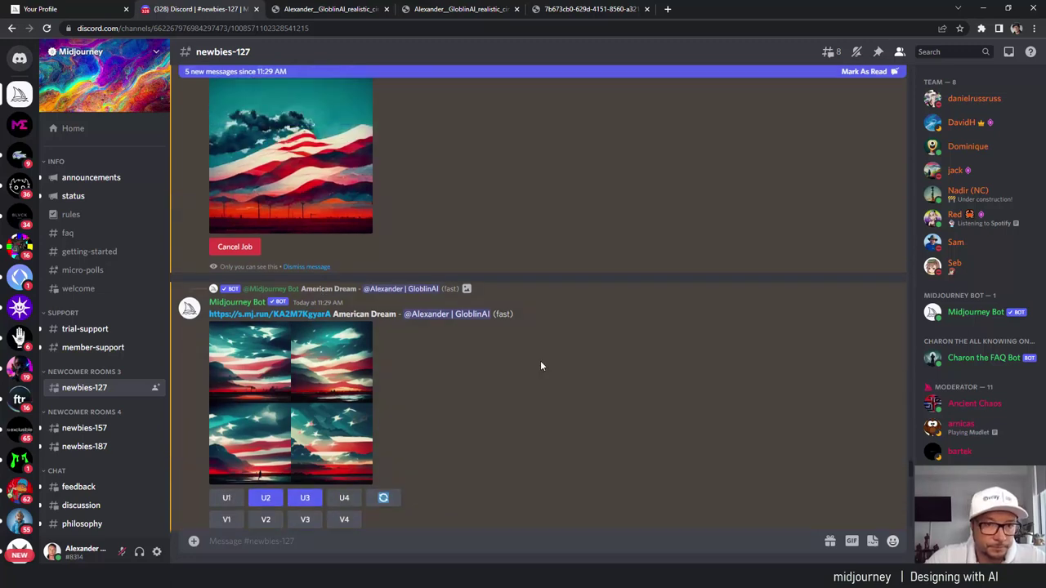
{"action": "scroll", "coordinate": [540, 360], "scroll_direction": "up", "scroll_amount": 1}
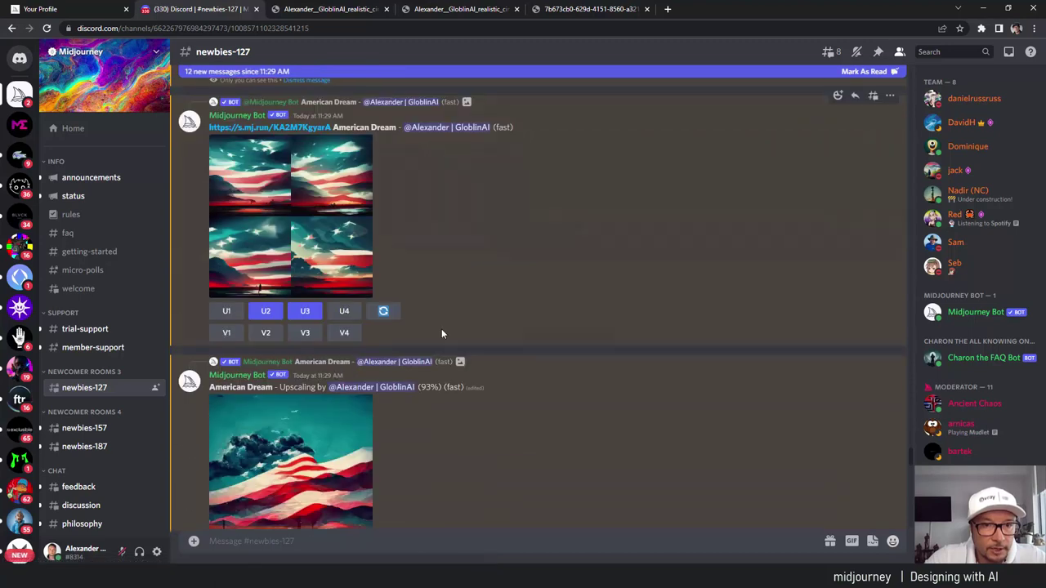
Step: Scroll down to the finished upscale of the flag under a red-clouded sky
{"action": "scroll", "coordinate": [440, 330], "scroll_direction": "down", "scroll_amount": 2}
{"action": "scroll", "coordinate": [440, 330], "scroll_direction": "down", "scroll_amount": 3}
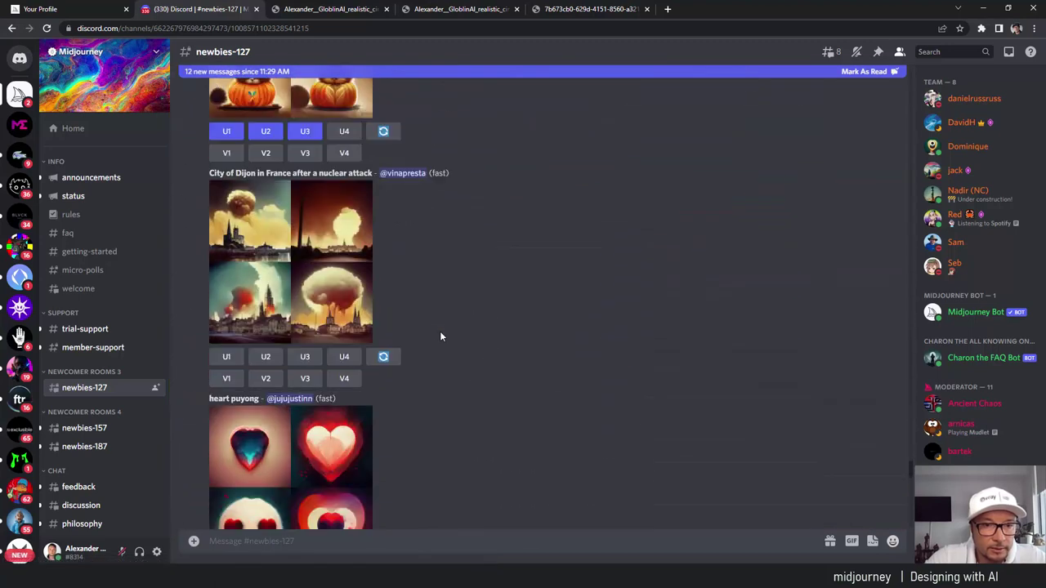
{"action": "scroll", "coordinate": [439, 331], "scroll_direction": "down", "scroll_amount": 5}
{"action": "scroll", "coordinate": [440, 331], "scroll_direction": "down", "scroll_amount": 3}
{"action": "scroll", "coordinate": [444, 330], "scroll_direction": "down", "scroll_amount": 3}
{"action": "scroll", "coordinate": [445, 330], "scroll_direction": "down", "scroll_amount": 3}
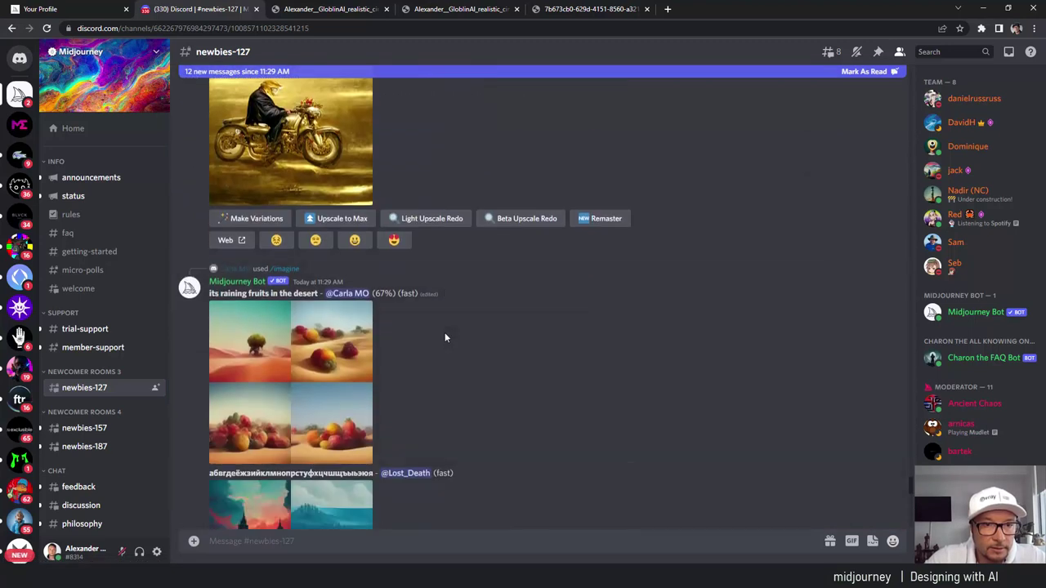
{"action": "scroll", "coordinate": [445, 332], "scroll_direction": "down", "scroll_amount": 3}
{"action": "scroll", "coordinate": [434, 389], "scroll_direction": "down", "scroll_amount": 5}
{"action": "scroll", "coordinate": [437, 384], "scroll_direction": "down", "scroll_amount": 5}
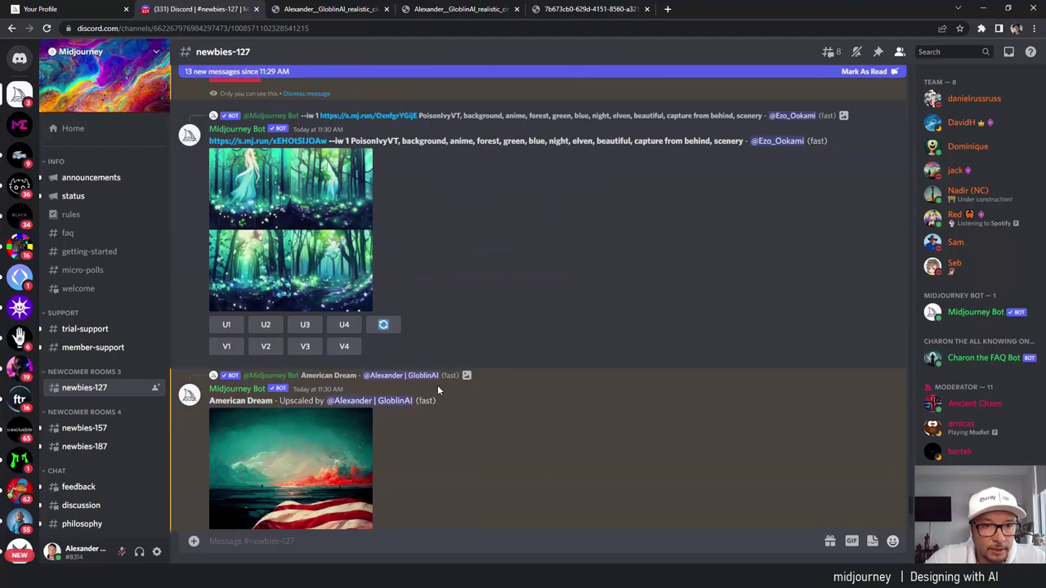
{"action": "scroll", "coordinate": [437, 385], "scroll_direction": "down", "scroll_amount": 3}
{"action": "mouse_move", "coordinate": [349, 285]}
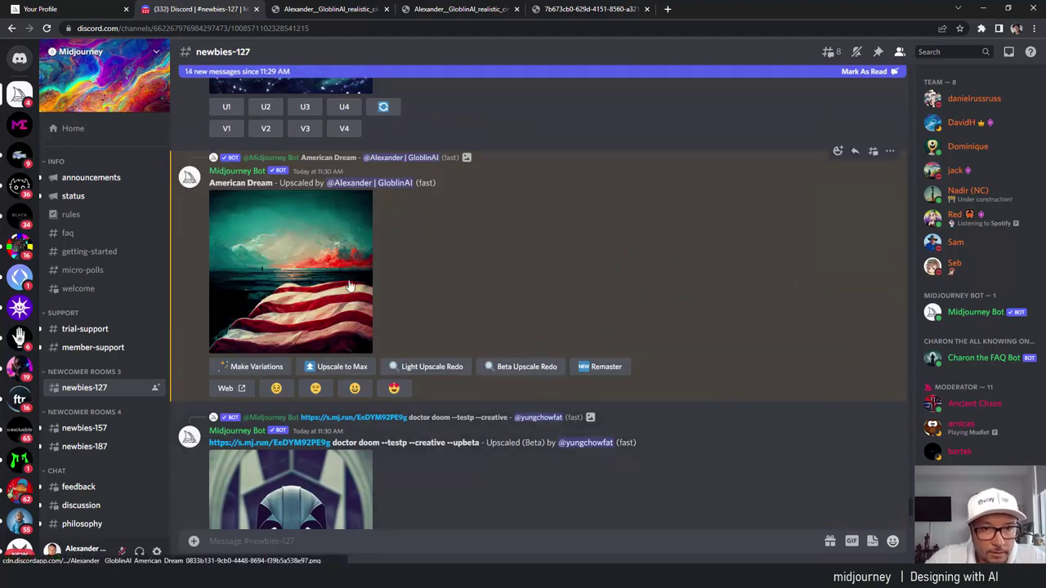
Step: Enlarge the finished American Dream flag upscale, then close the preview
{"action": "left_click", "coordinate": [305, 275]}
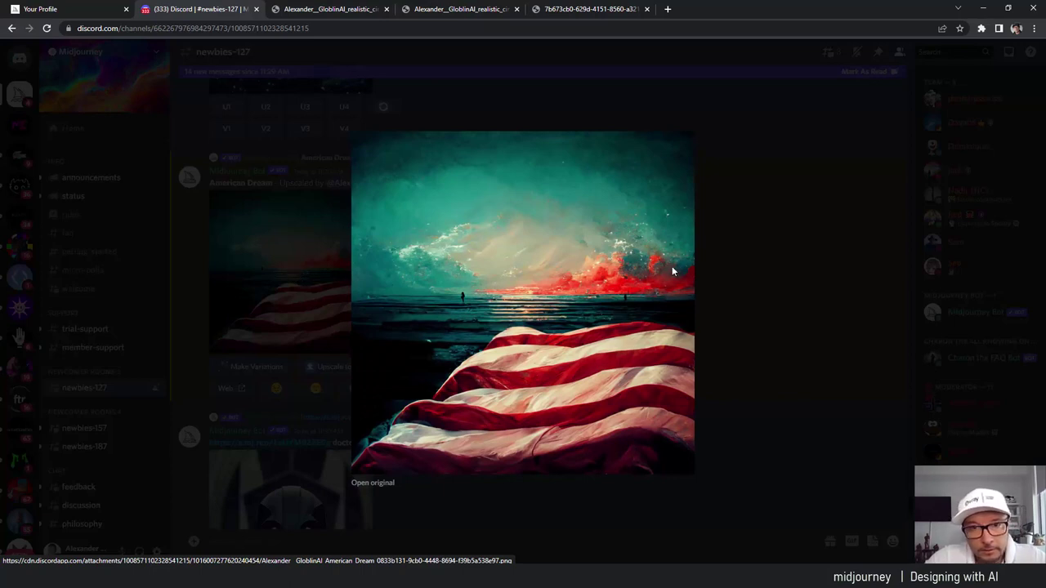
{"action": "left_click", "coordinate": [750, 248]}
{"action": "scroll", "coordinate": [426, 301], "scroll_direction": "down", "scroll_amount": 3}
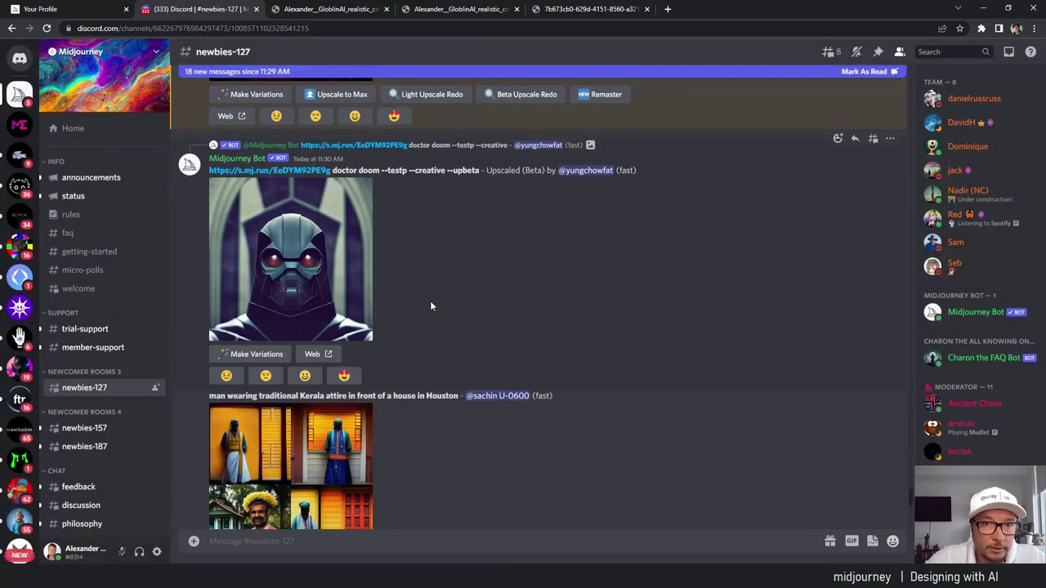
{"action": "scroll", "coordinate": [429, 300], "scroll_direction": "down", "scroll_amount": 1}
Step: Scroll to the next completed upscale, the flag above a red sunset horizon
{"action": "scroll", "coordinate": [430, 300], "scroll_direction": "down", "scroll_amount": 5}
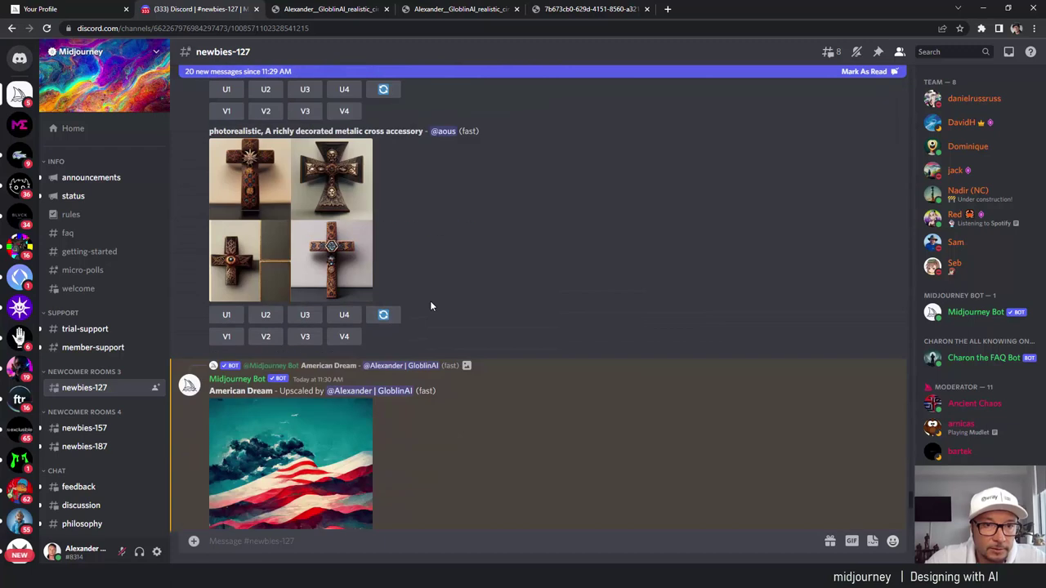
{"action": "scroll", "coordinate": [430, 300], "scroll_direction": "down", "scroll_amount": 3}
{"action": "scroll", "coordinate": [430, 303], "scroll_direction": "down", "scroll_amount": 3}
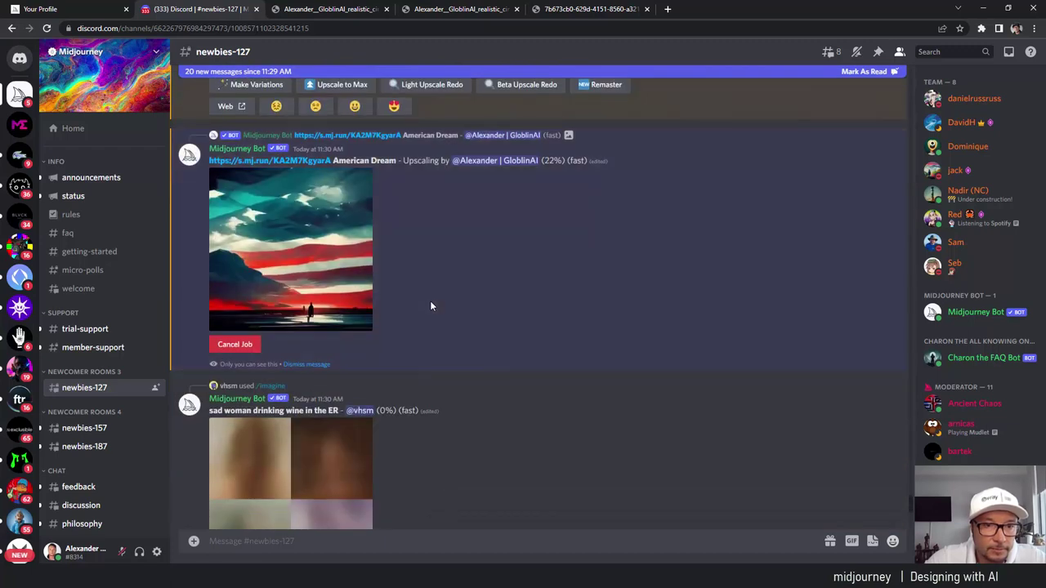
{"action": "scroll", "coordinate": [457, 283], "scroll_direction": "down", "scroll_amount": 1}
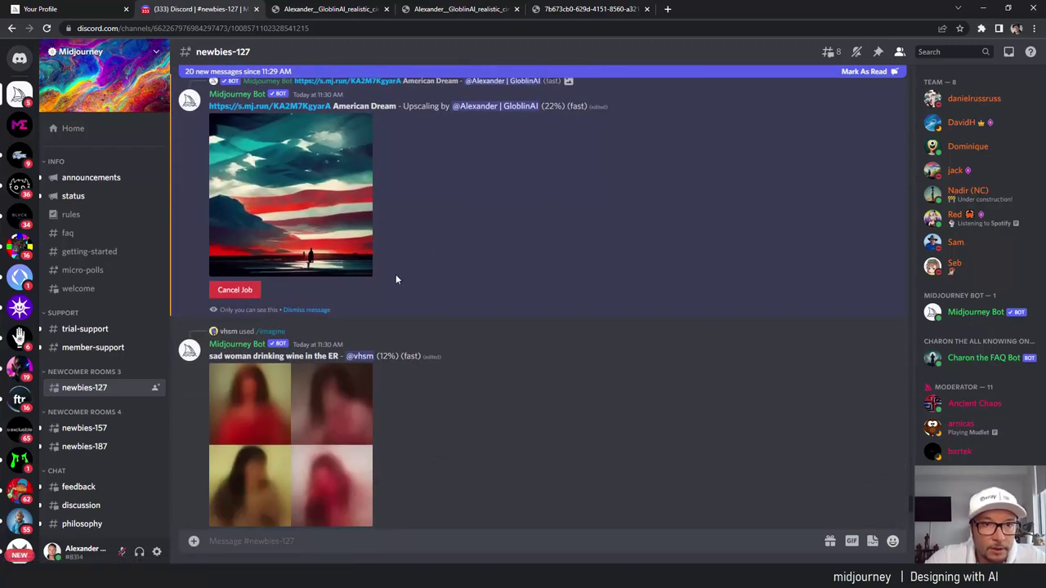
{"action": "scroll", "coordinate": [387, 252], "scroll_direction": "up", "scroll_amount": 2}
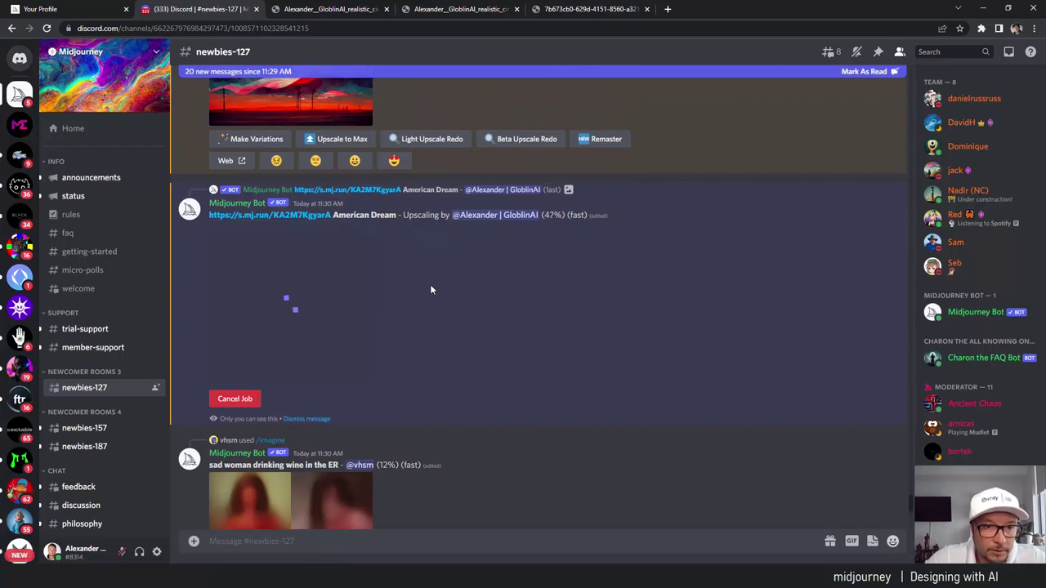
{"action": "scroll", "coordinate": [430, 284], "scroll_direction": "down", "scroll_amount": 3}
{"action": "scroll", "coordinate": [428, 286], "scroll_direction": "down", "scroll_amount": 3}
{"action": "scroll", "coordinate": [427, 286], "scroll_direction": "down", "scroll_amount": 3}
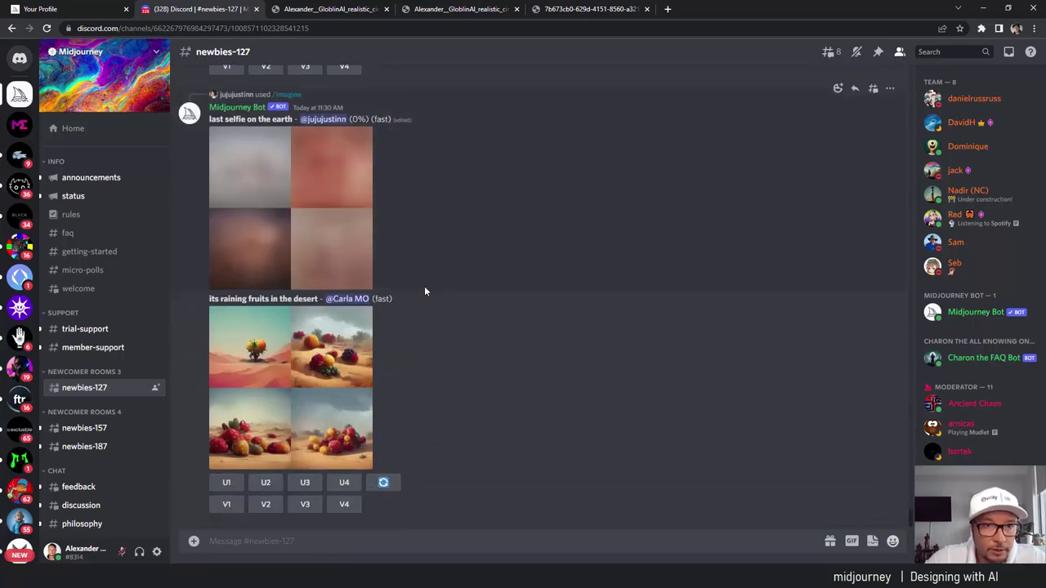
{"action": "scroll", "coordinate": [368, 323], "scroll_direction": "up", "scroll_amount": 7}
{"action": "scroll", "coordinate": [363, 330], "scroll_direction": "up", "scroll_amount": 4}
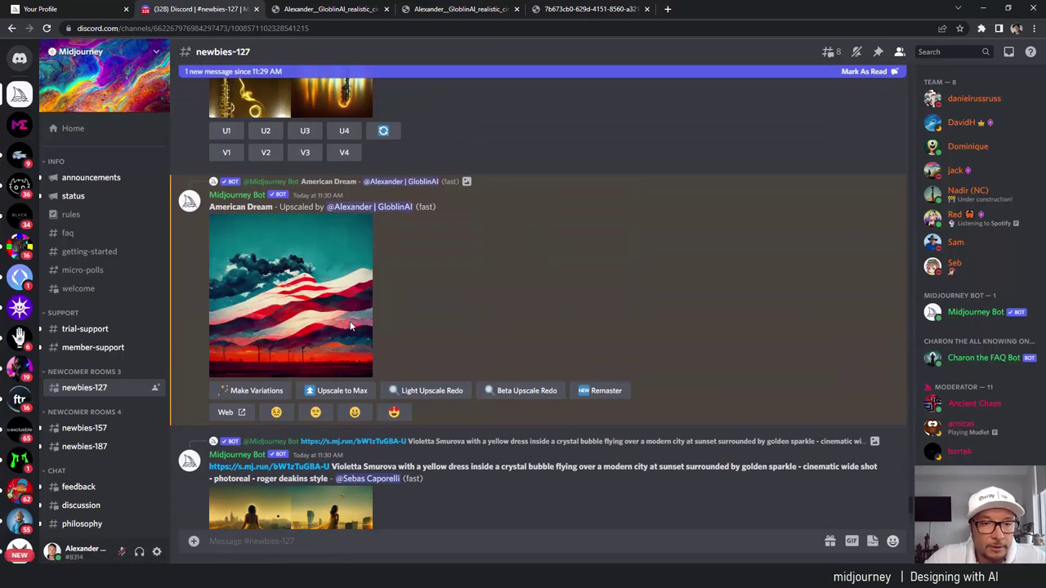
{"action": "scroll", "coordinate": [362, 326], "scroll_direction": "up", "scroll_amount": 1}
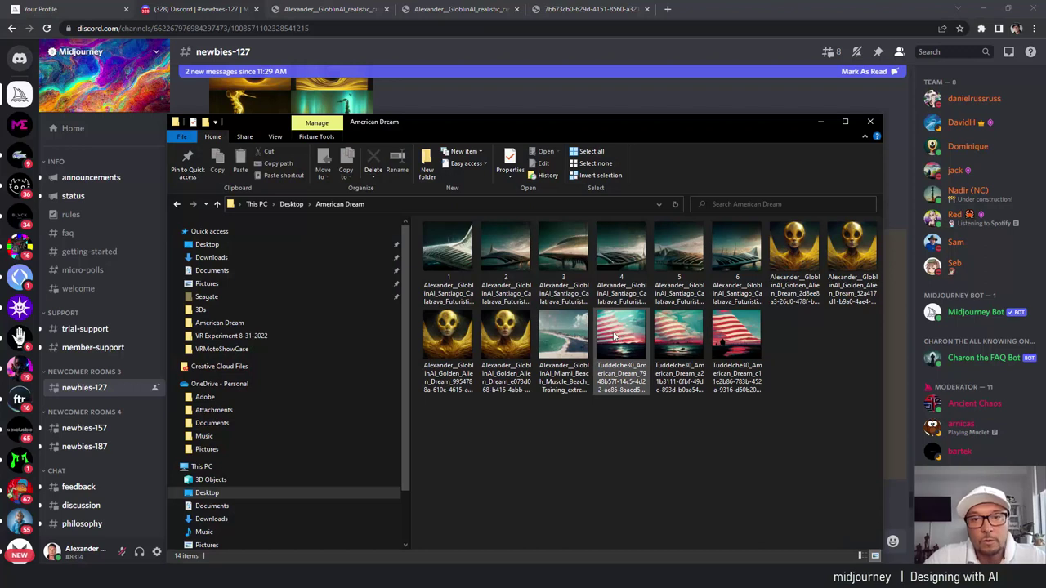
Step: Open the first American_Dream flag image from Desktop > American Dream in Photos
{"action": "left_click", "coordinate": [619, 335]}
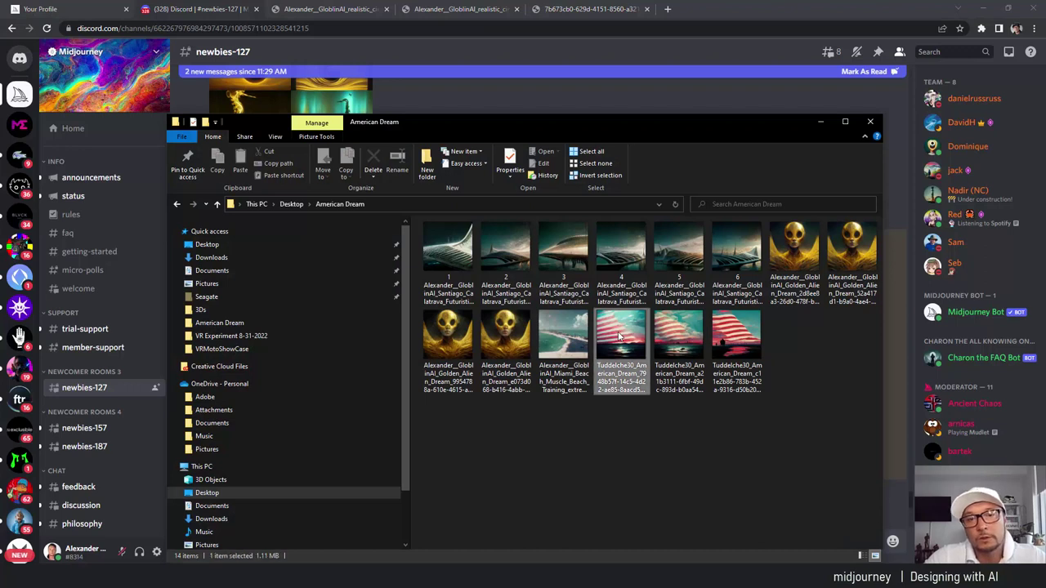
{"action": "double_click", "coordinate": [619, 335]}
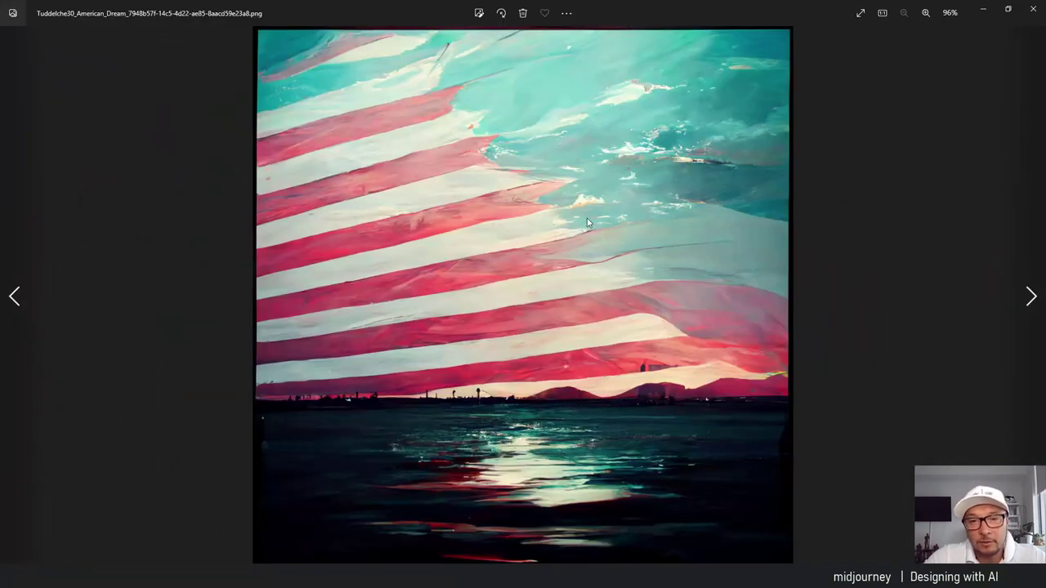
Step: Cycle back and forth through the three saved flag images, then minimize Photos
{"action": "left_click", "coordinate": [1030, 296]}
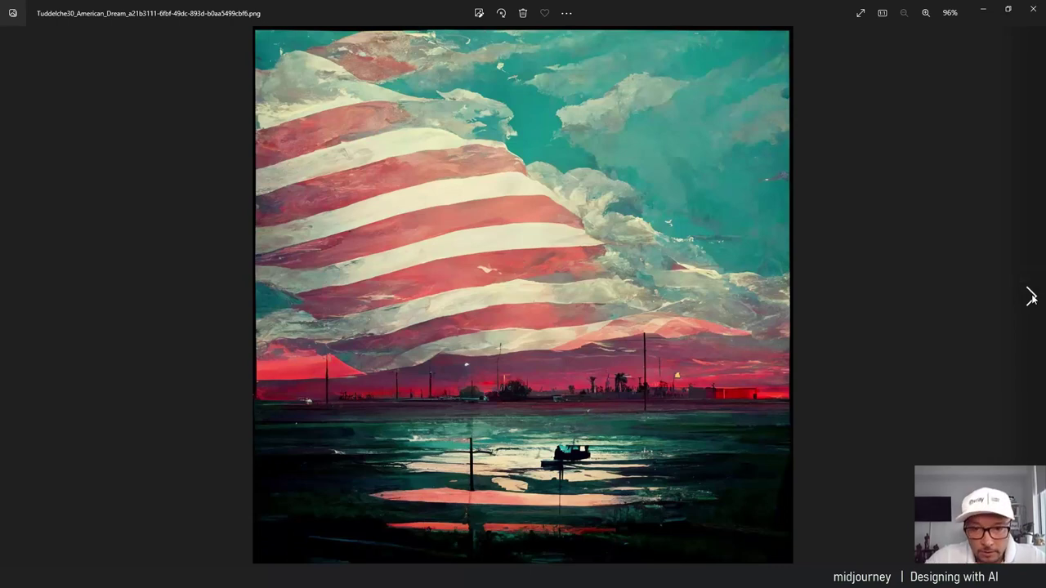
{"action": "scroll", "coordinate": [492, 292], "scroll_direction": "up", "scroll_amount": 3}
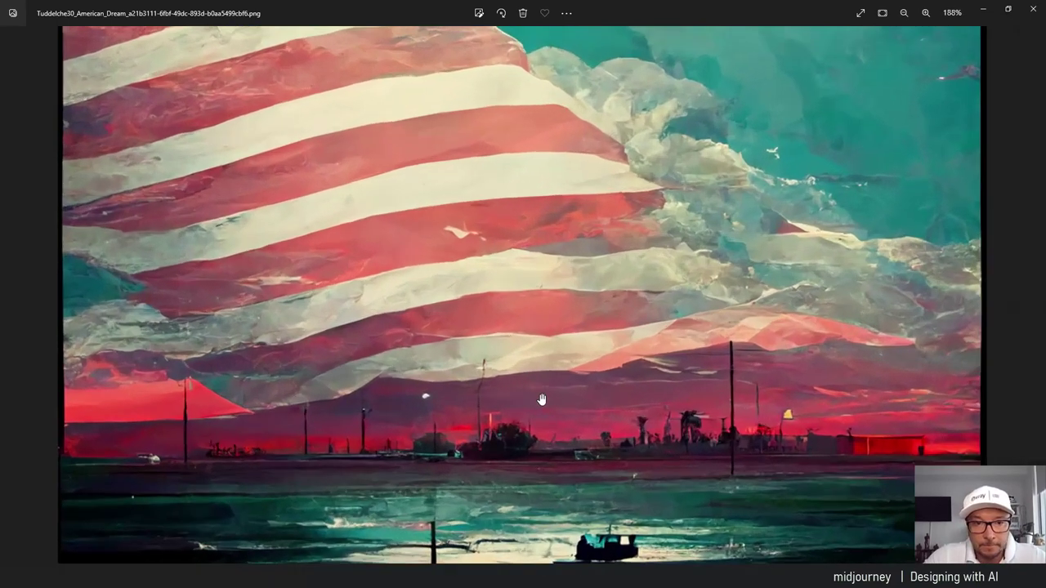
{"action": "scroll", "coordinate": [531, 351], "scroll_direction": "down", "scroll_amount": 3}
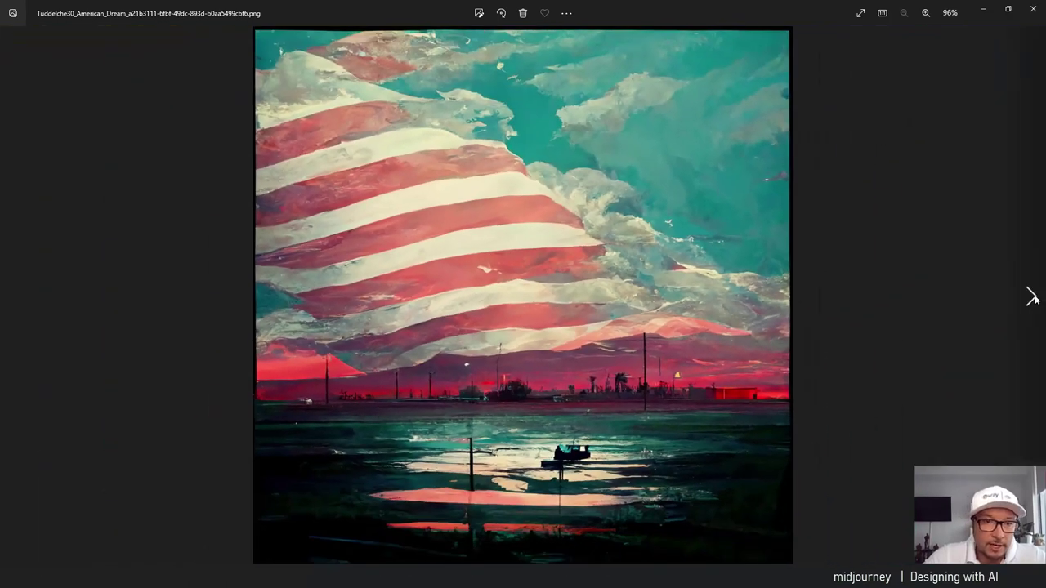
{"action": "left_click", "coordinate": [1031, 297]}
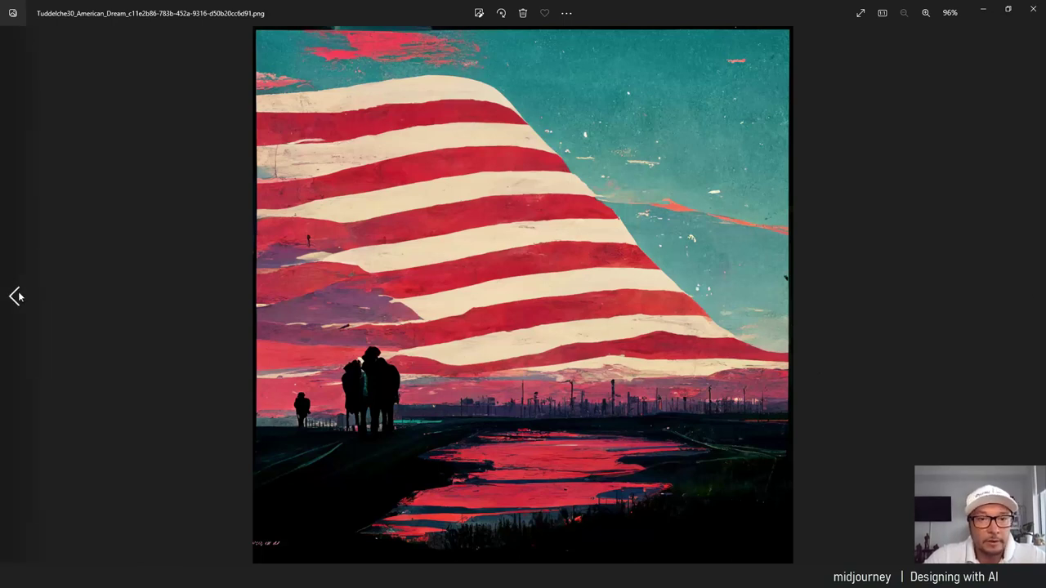
{"action": "left_click", "coordinate": [16, 296]}
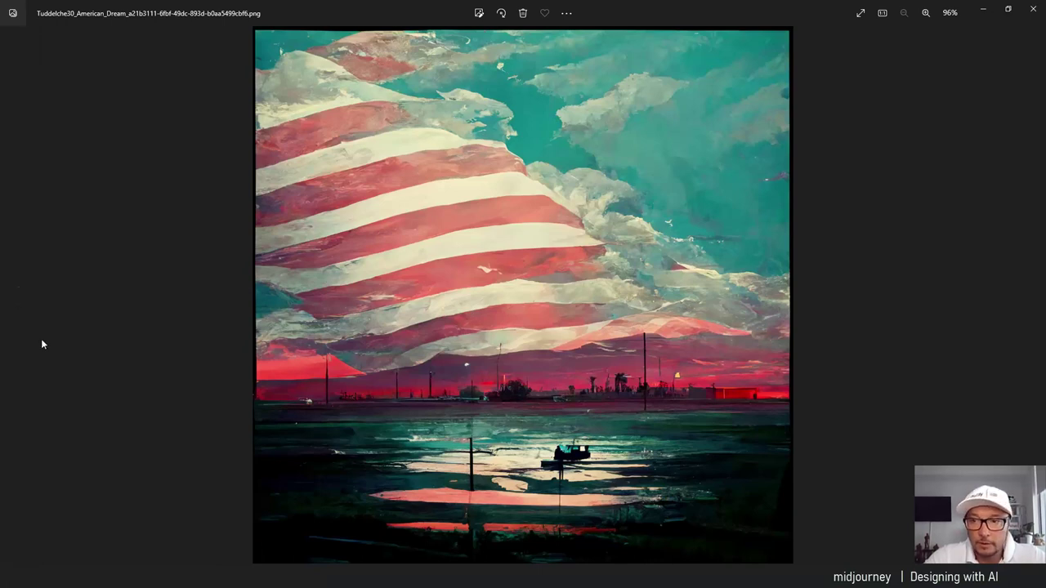
{"action": "left_click", "coordinate": [14, 298]}
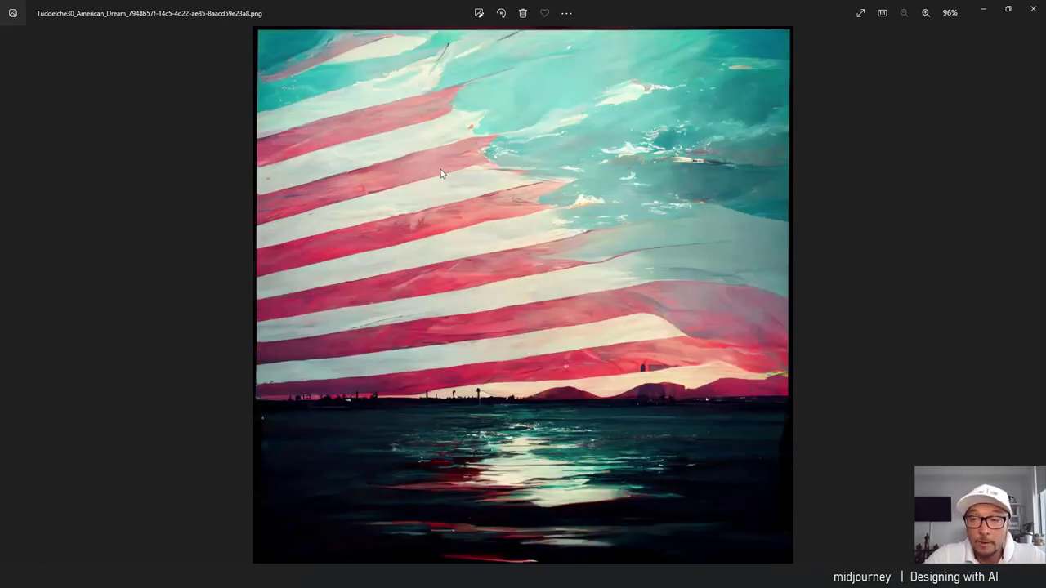
{"action": "mouse_move", "coordinate": [1030, 297]}
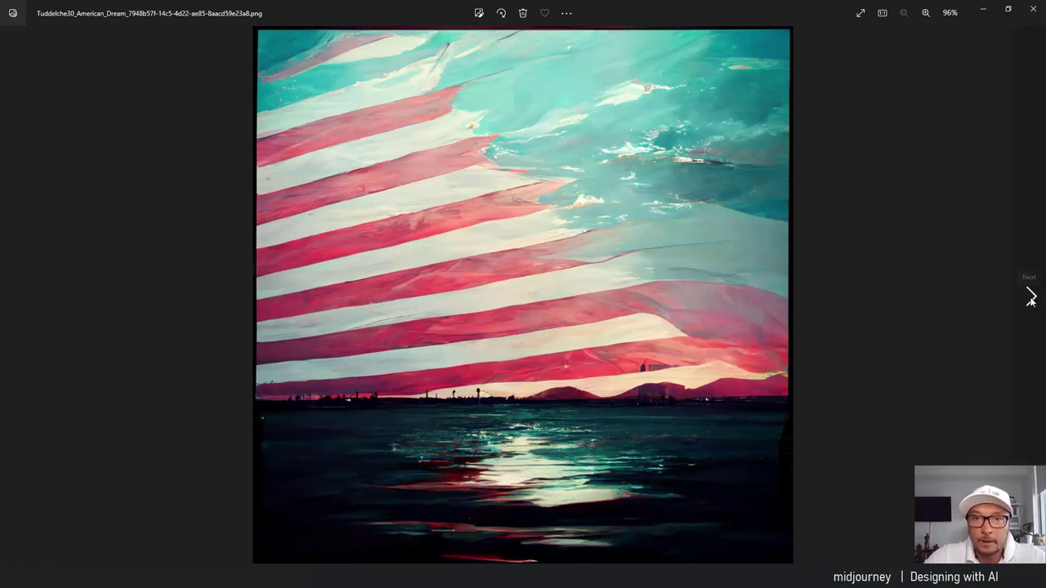
{"action": "left_click", "coordinate": [1030, 299]}
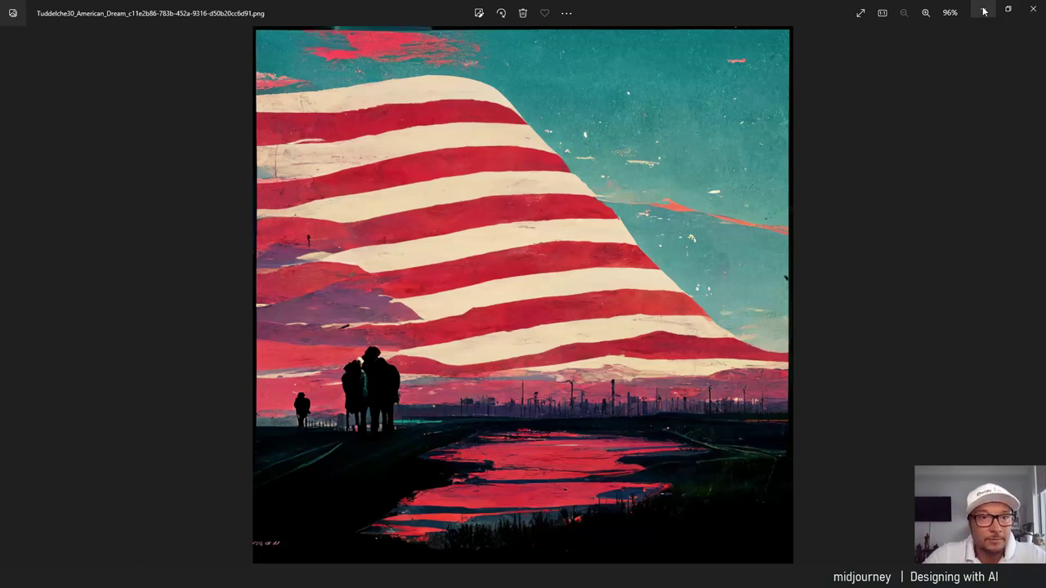
{"action": "left_click", "coordinate": [984, 11]}
Step: Bring the browser back and return to the Discord newbies-127 channel
{"action": "left_click", "coordinate": [619, 9]}
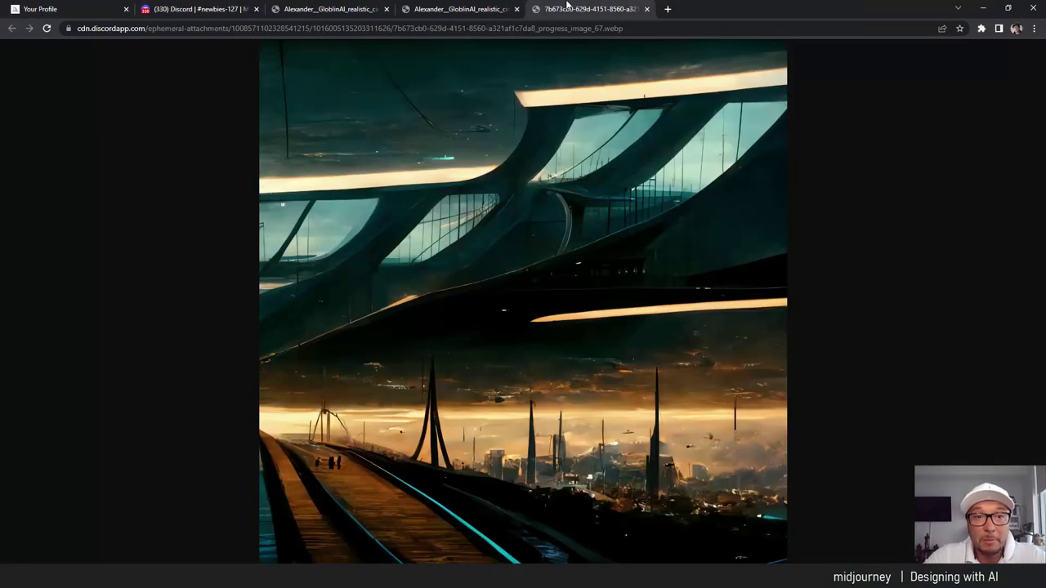
{"action": "left_click", "coordinate": [198, 11]}
{"action": "scroll", "coordinate": [695, 311], "scroll_direction": "down", "scroll_amount": 3}
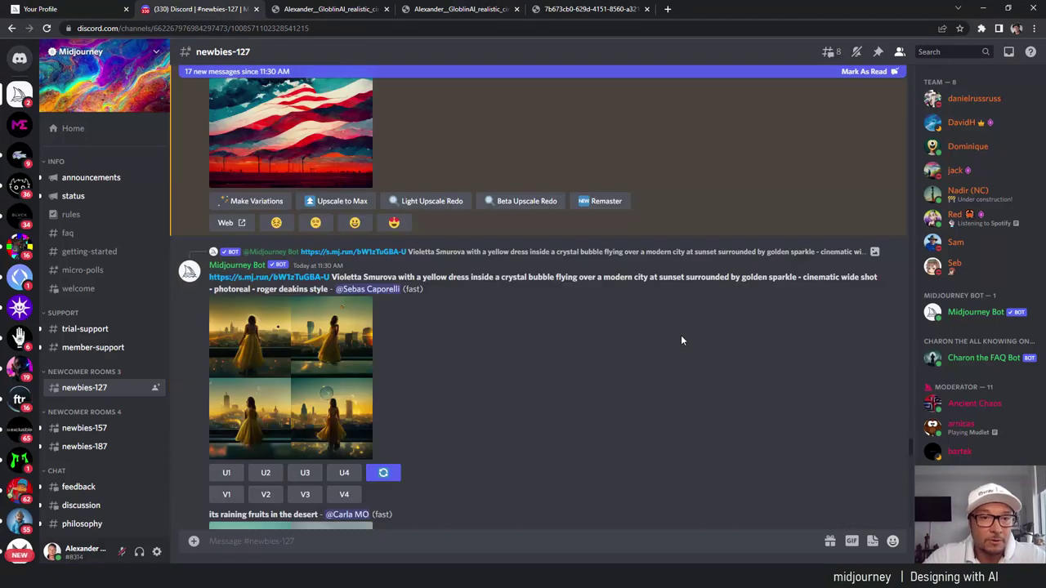
{"action": "scroll", "coordinate": [682, 341], "scroll_direction": "down", "scroll_amount": 3}
{"action": "scroll", "coordinate": [681, 335], "scroll_direction": "down", "scroll_amount": 5}
{"action": "scroll", "coordinate": [666, 364], "scroll_direction": "down", "scroll_amount": 5}
{"action": "scroll", "coordinate": [663, 365], "scroll_direction": "down", "scroll_amount": 5}
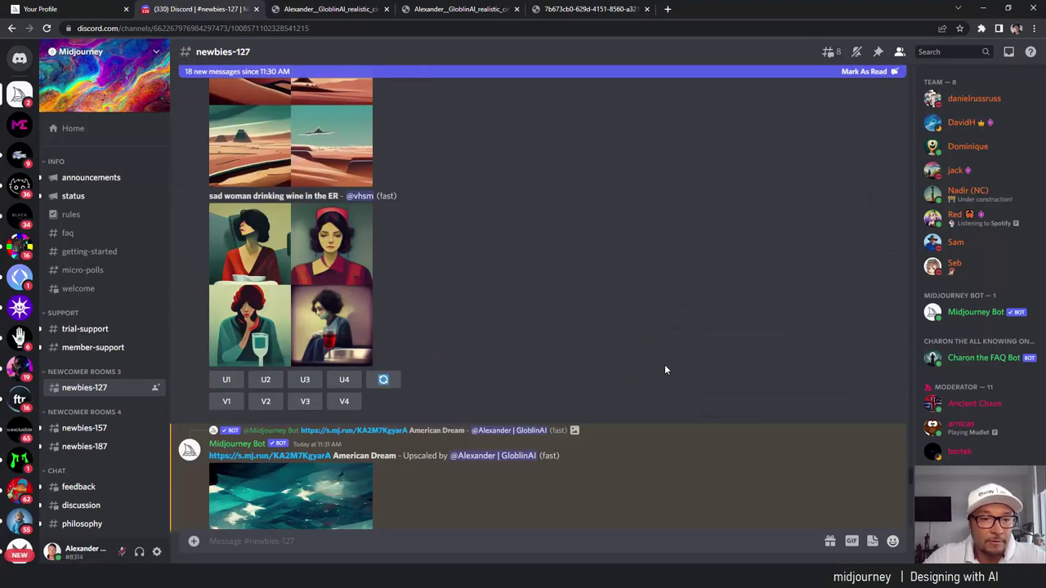
Step: Scroll to the American Dream flag upscale over the red sunset and enlarge it
{"action": "scroll", "coordinate": [664, 364], "scroll_direction": "down", "scroll_amount": 5}
{"action": "scroll", "coordinate": [664, 364], "scroll_direction": "down", "scroll_amount": 5}
{"action": "scroll", "coordinate": [664, 364], "scroll_direction": "down", "scroll_amount": 5}
{"action": "scroll", "coordinate": [664, 363], "scroll_direction": "down", "scroll_amount": 5}
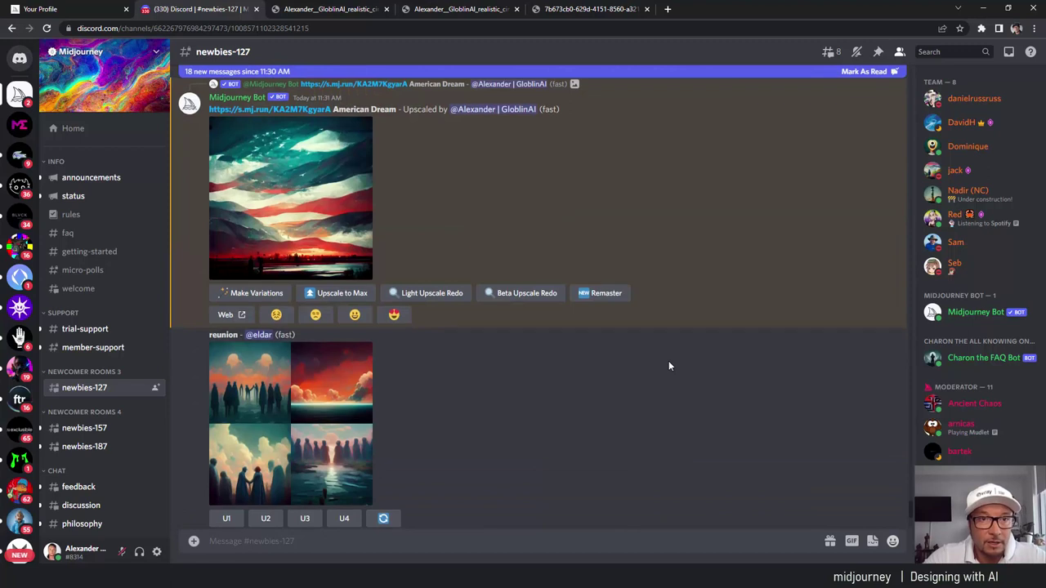
{"action": "scroll", "coordinate": [669, 361], "scroll_direction": "down", "scroll_amount": 5}
{"action": "scroll", "coordinate": [668, 361], "scroll_direction": "down", "scroll_amount": 3}
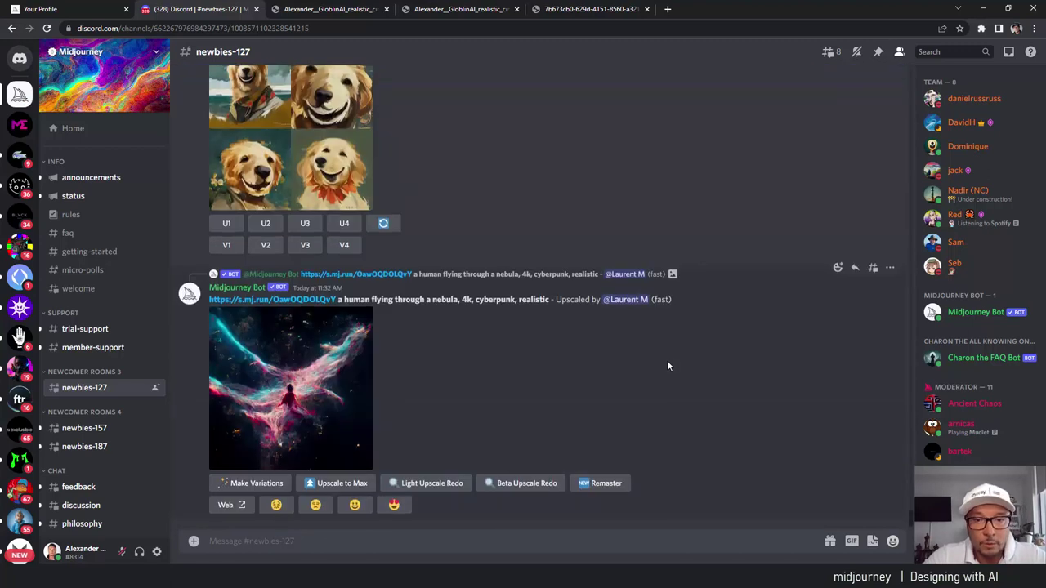
{"action": "scroll", "coordinate": [667, 360], "scroll_direction": "up", "scroll_amount": 5}
{"action": "scroll", "coordinate": [667, 360], "scroll_direction": "up", "scroll_amount": 3}
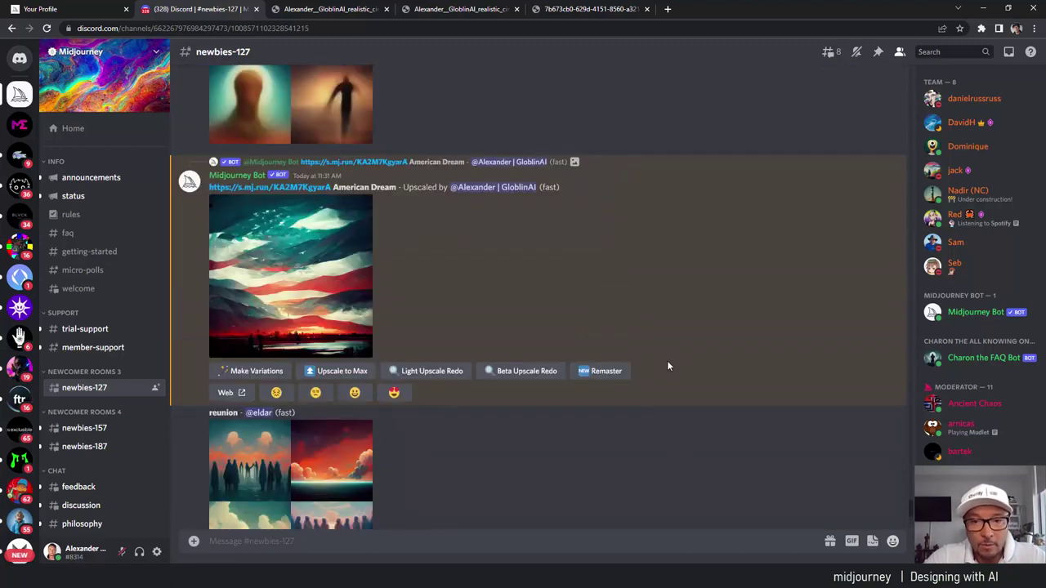
{"action": "left_click", "coordinate": [347, 304]}
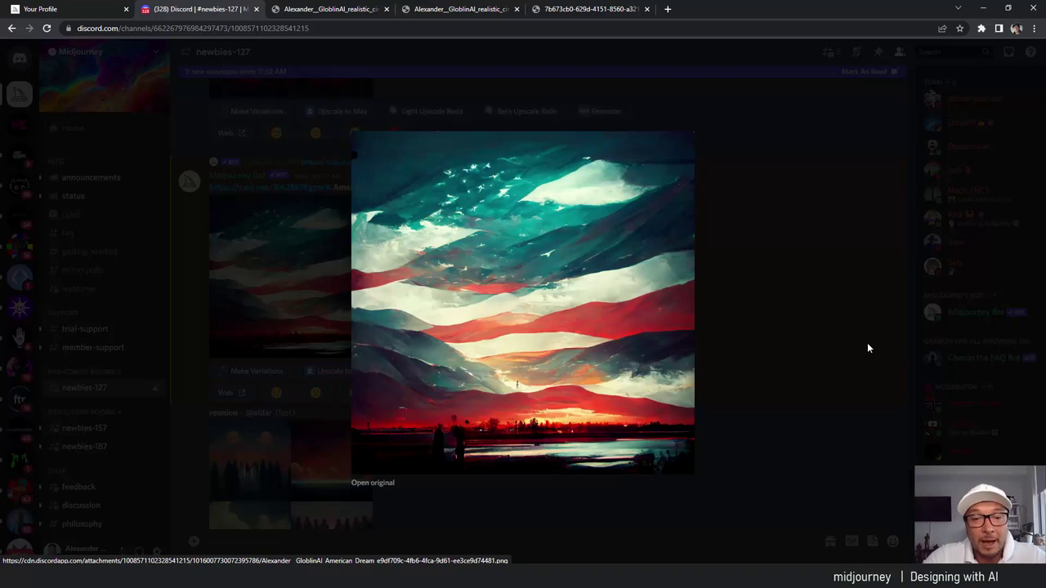
Step: Open the full-size PNG original of the flag upscale in a new tab
{"action": "left_click", "coordinate": [373, 483]}
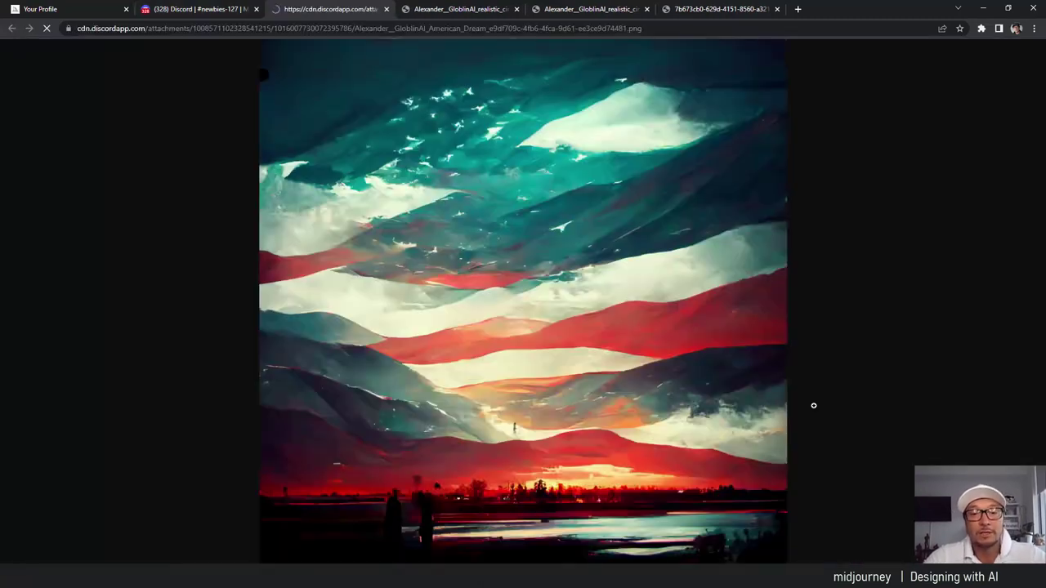